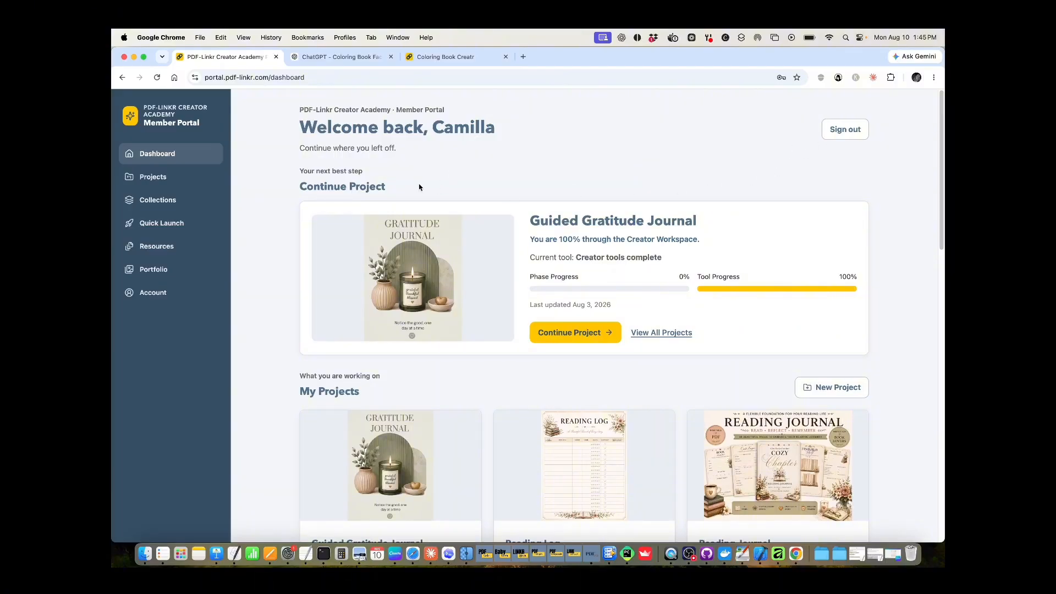
left_click(158, 179)
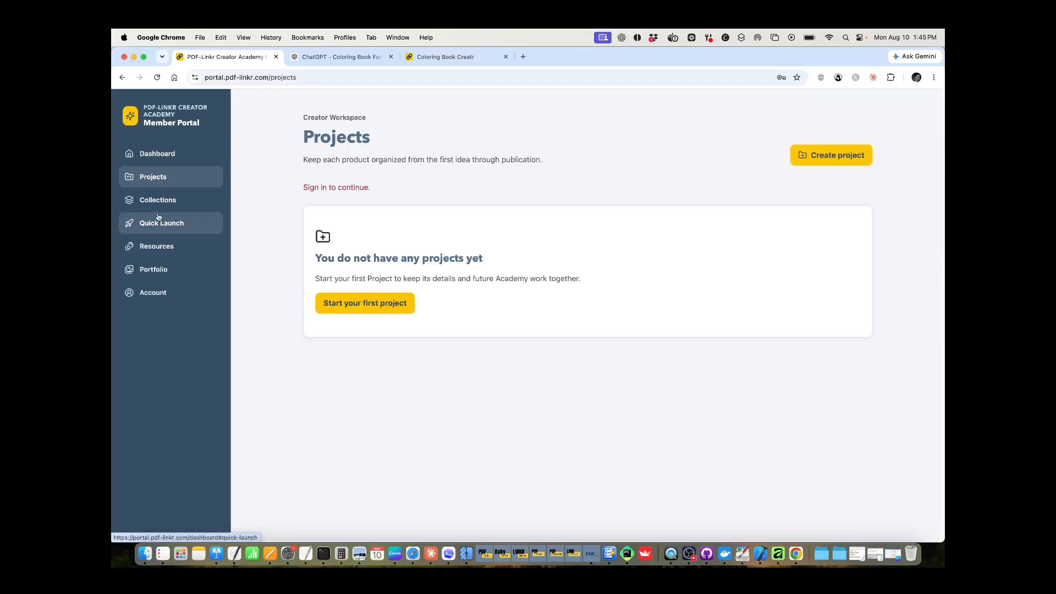
left_click(161, 208)
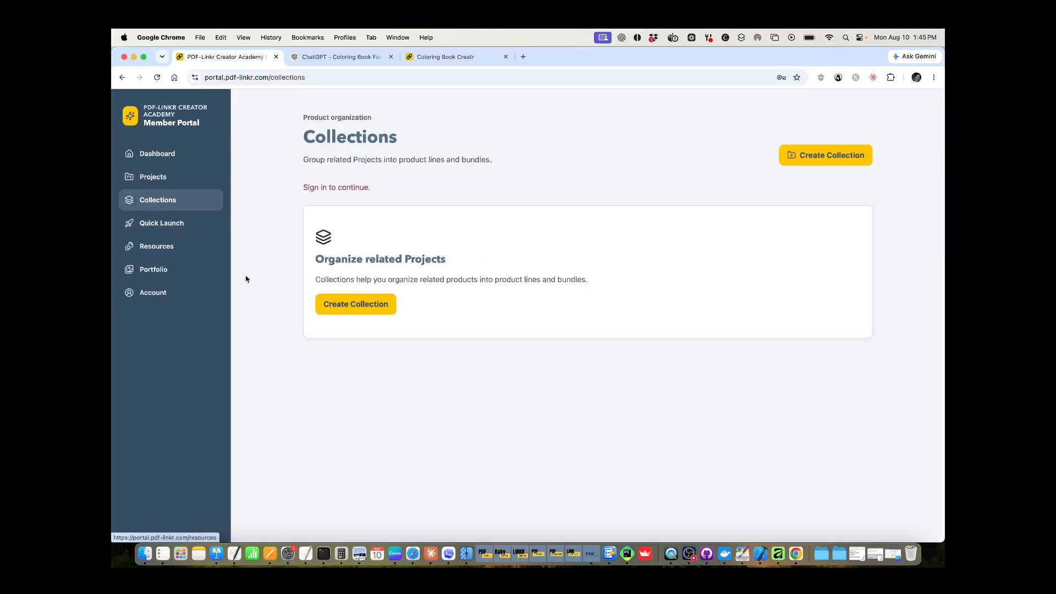
left_click(368, 302)
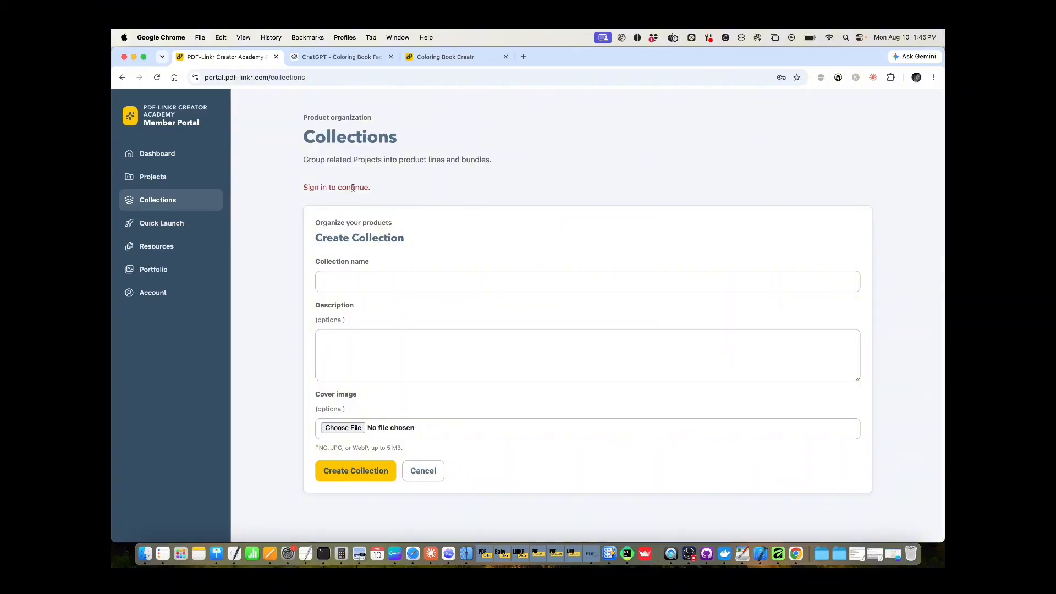
left_click(157, 153)
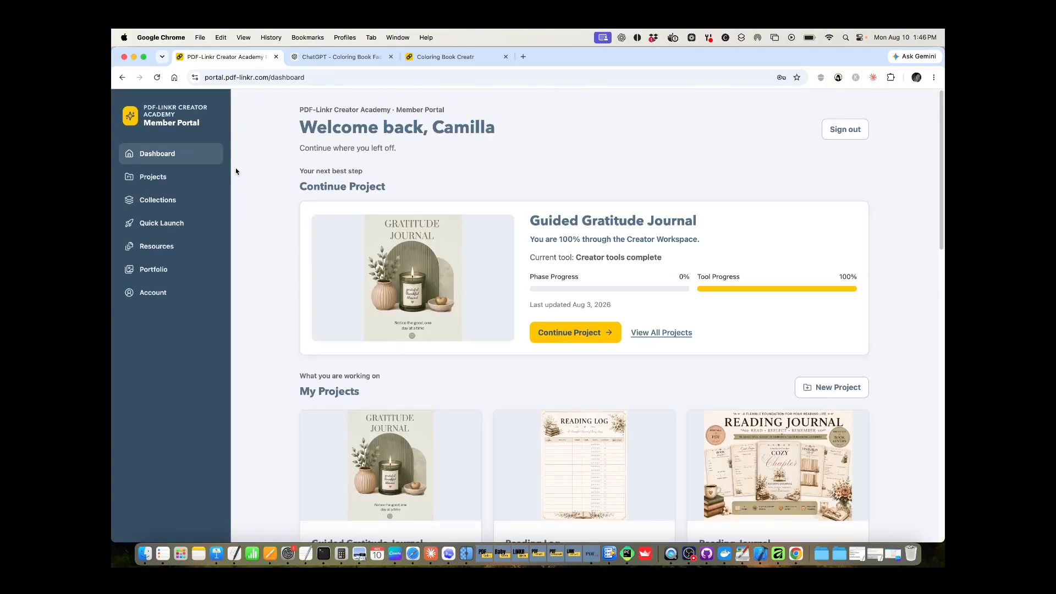
Create a collection named Coloring Books with the description "coloring book examples" and no cover image.
left_click(141, 204)
left_click(856, 158)
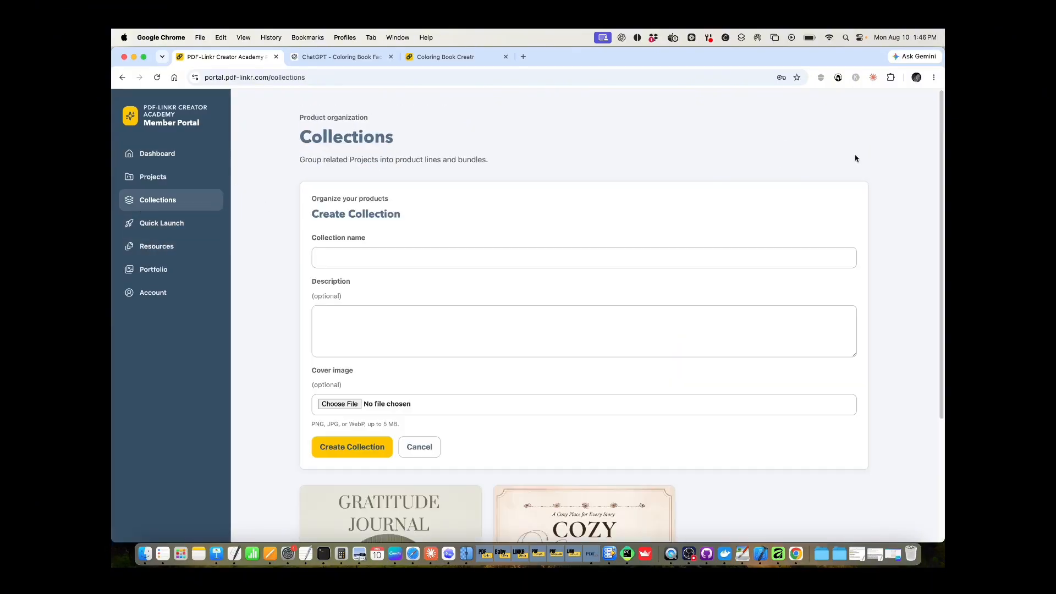
left_click(376, 257)
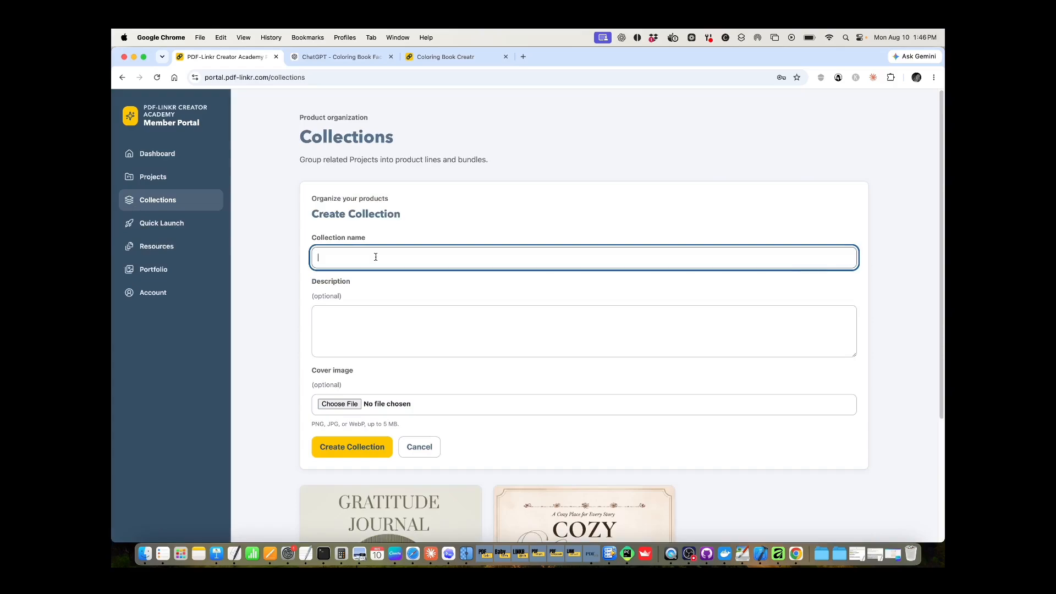
type("Coloring Books")
left_click(356, 316)
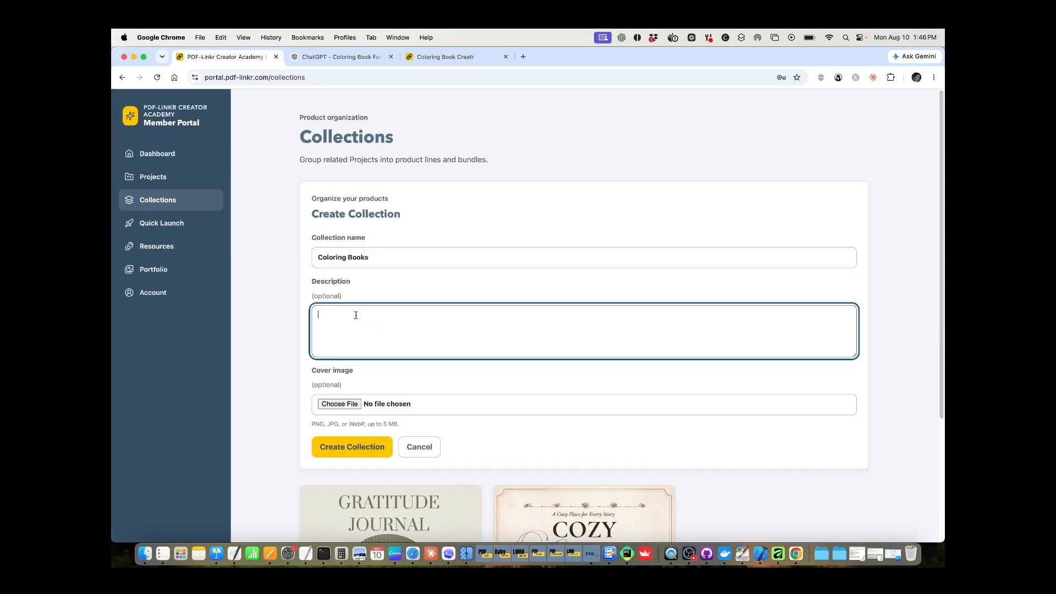
type("coloring book examples")
left_click(340, 404)
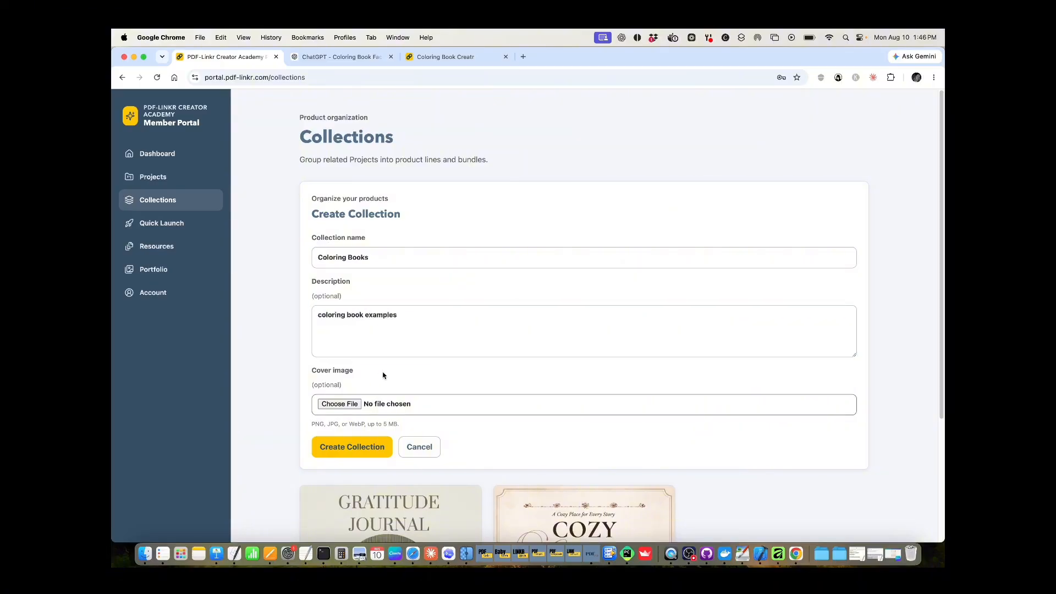
left_click(633, 388)
left_click(338, 447)
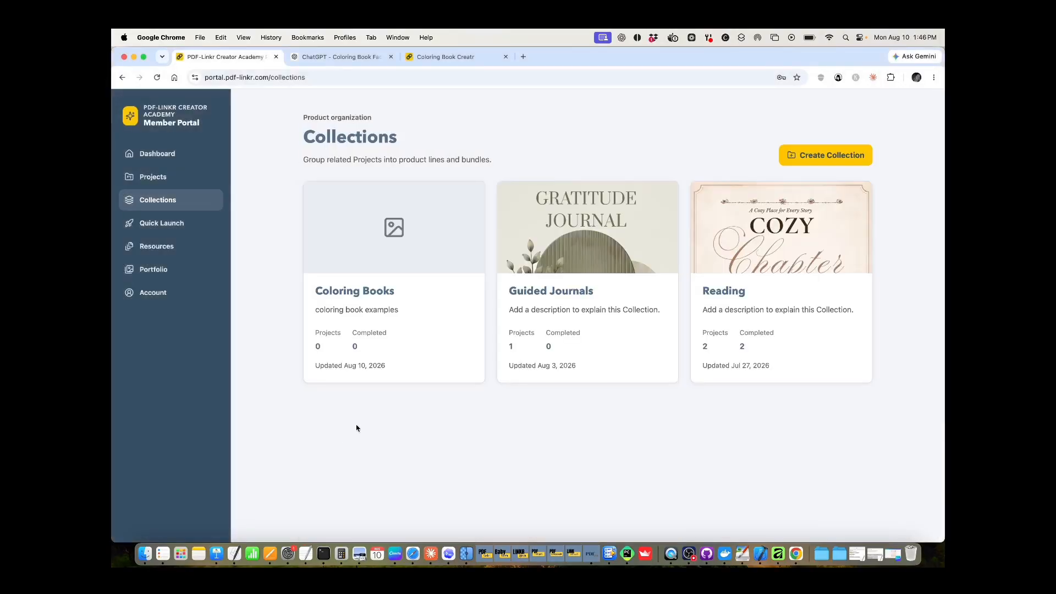
Start a new project titled Puppy Coloring Book and leave its description empty.
left_click(175, 177)
left_click(845, 151)
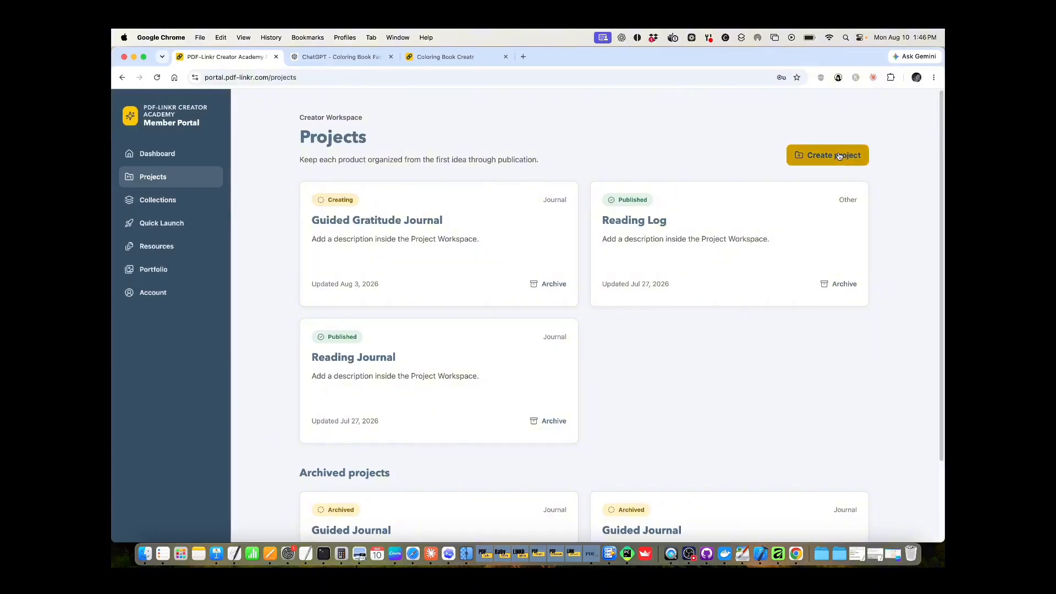
left_click(429, 257)
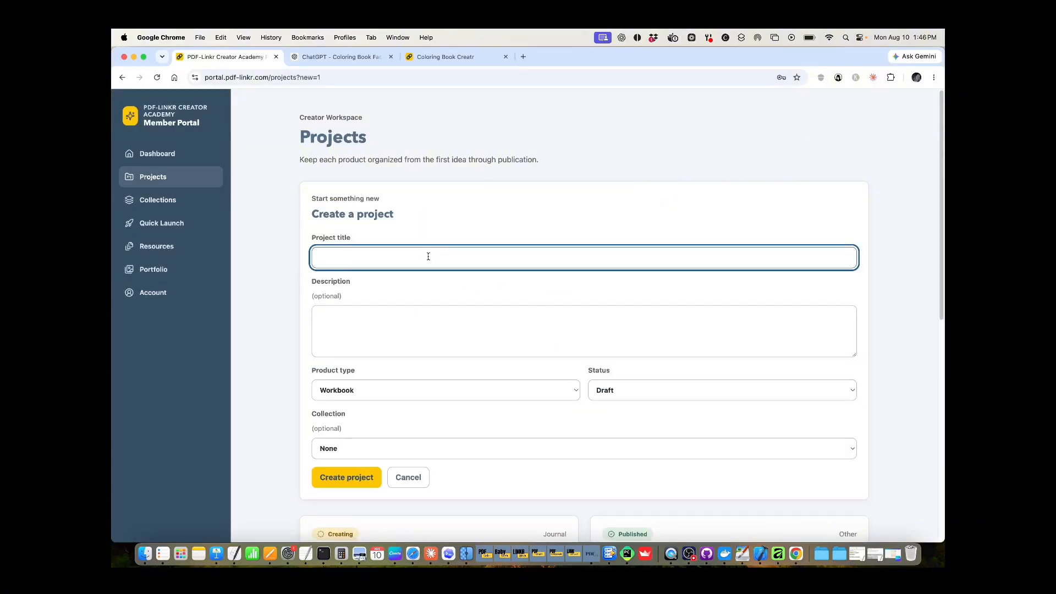
type("Col")
type("Pupp")
type("y Coloring Boo")
left_click(431, 349)
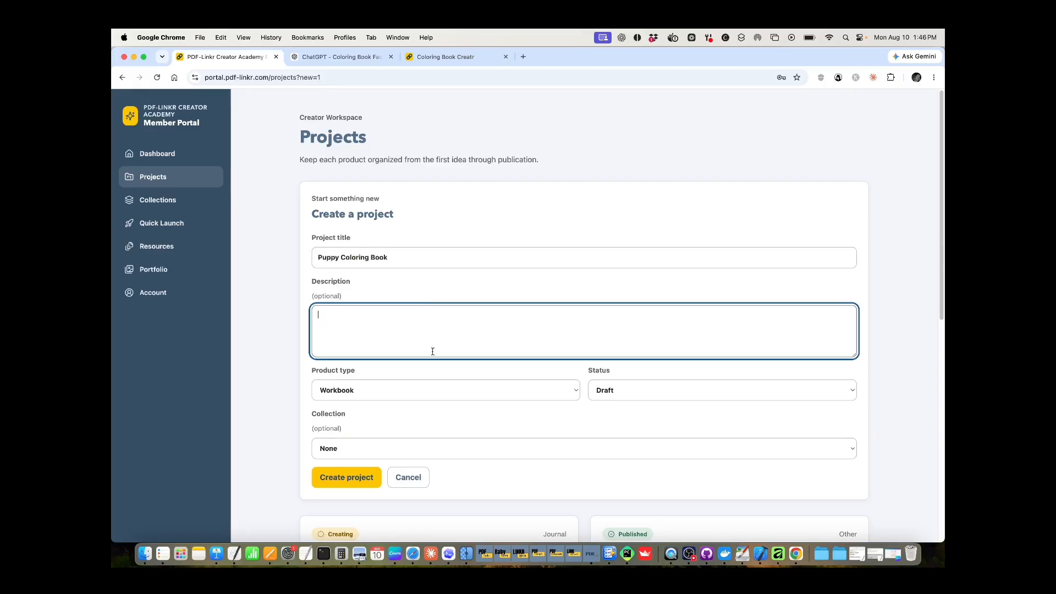
Set the product type to Coloring Book, status to Creating and collection to Coloring Books, and create the project.
left_click(500, 390)
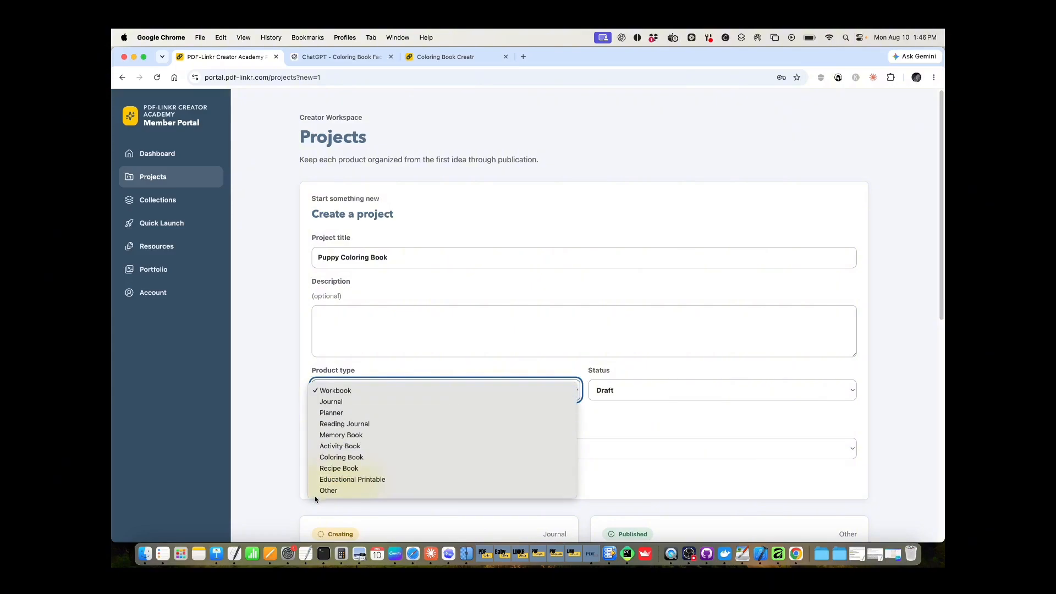
left_click(361, 462)
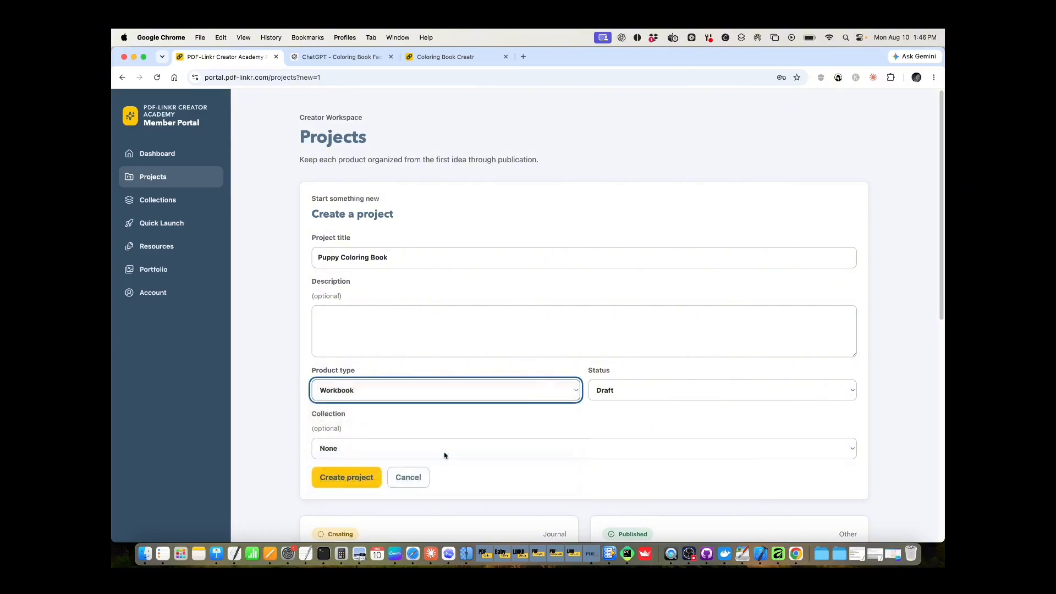
left_click(633, 393)
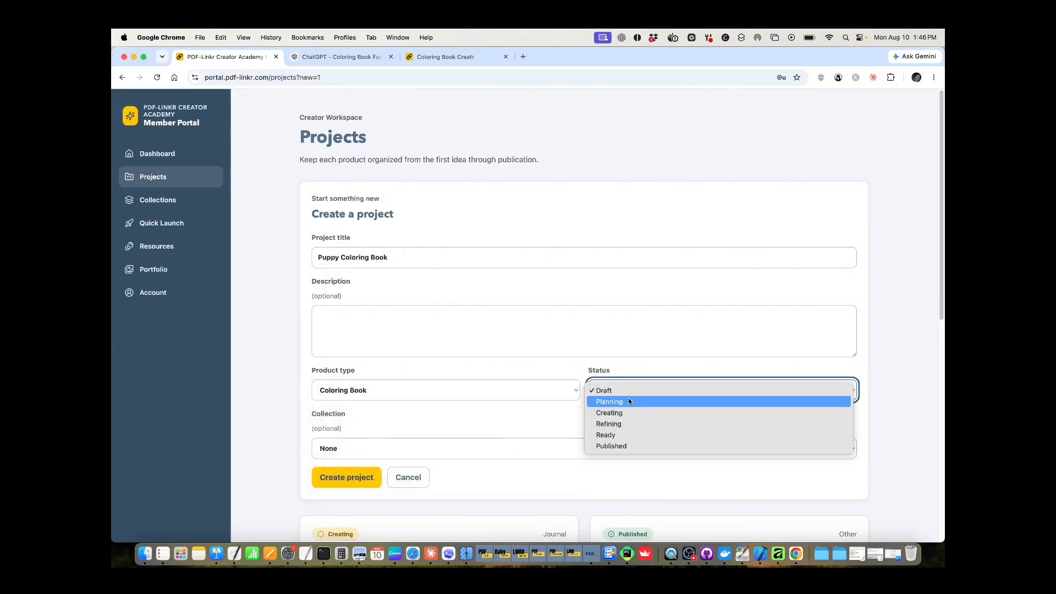
left_click(627, 412)
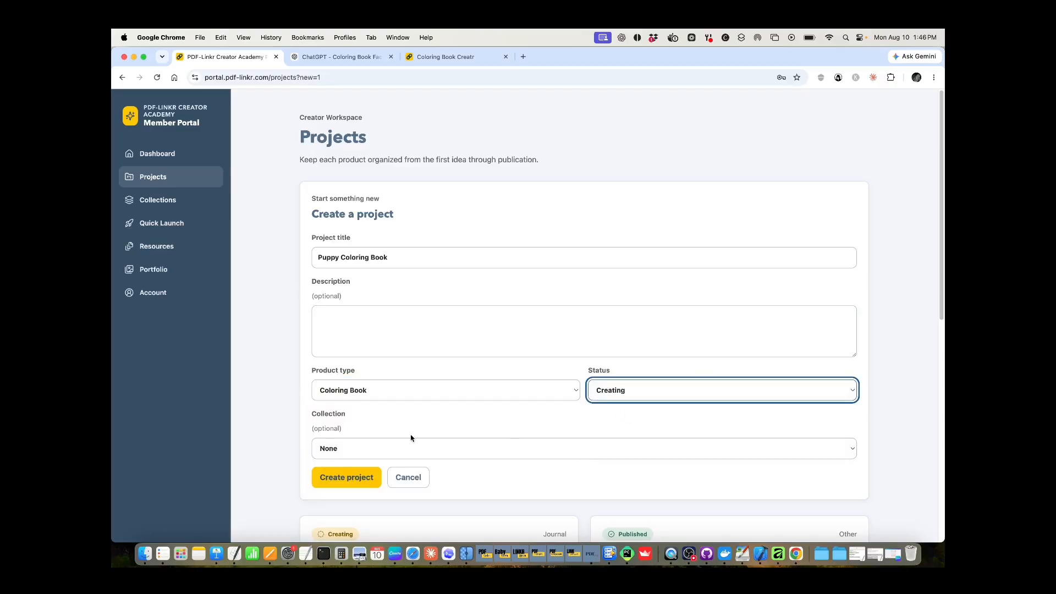
left_click(396, 445)
left_click(369, 460)
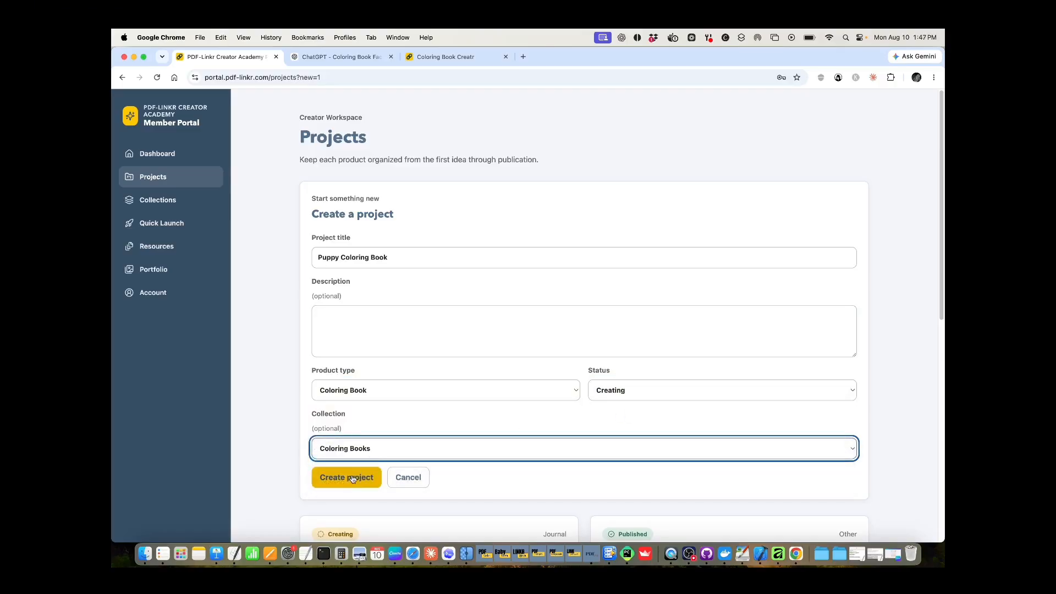
left_click(351, 479)
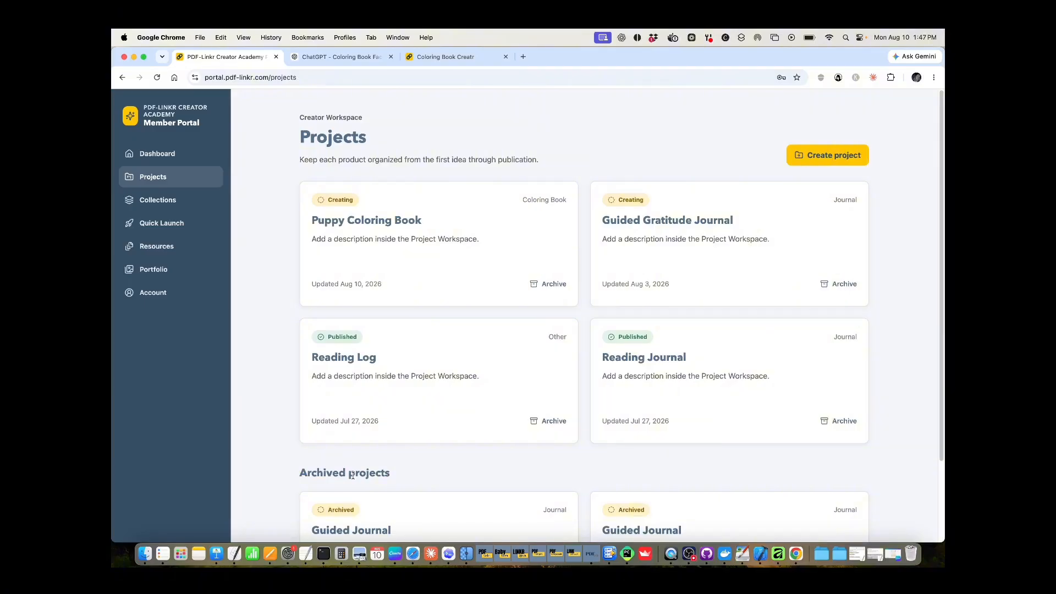
Open the Puppy Coloring Book project and mark its Creative Studio tool complete.
left_click(379, 221)
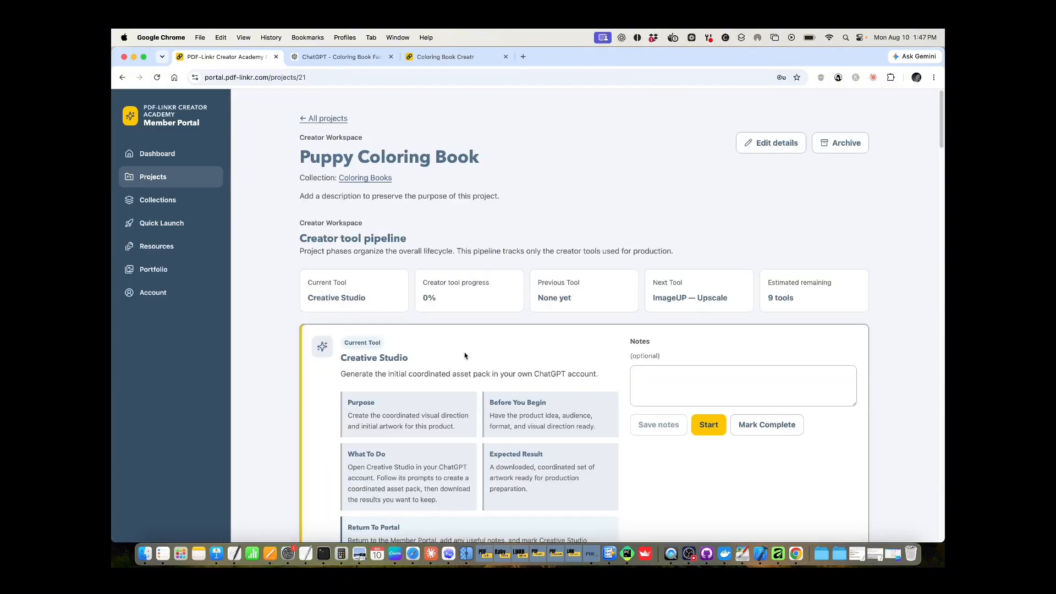
scroll(605, 357, "down", 3)
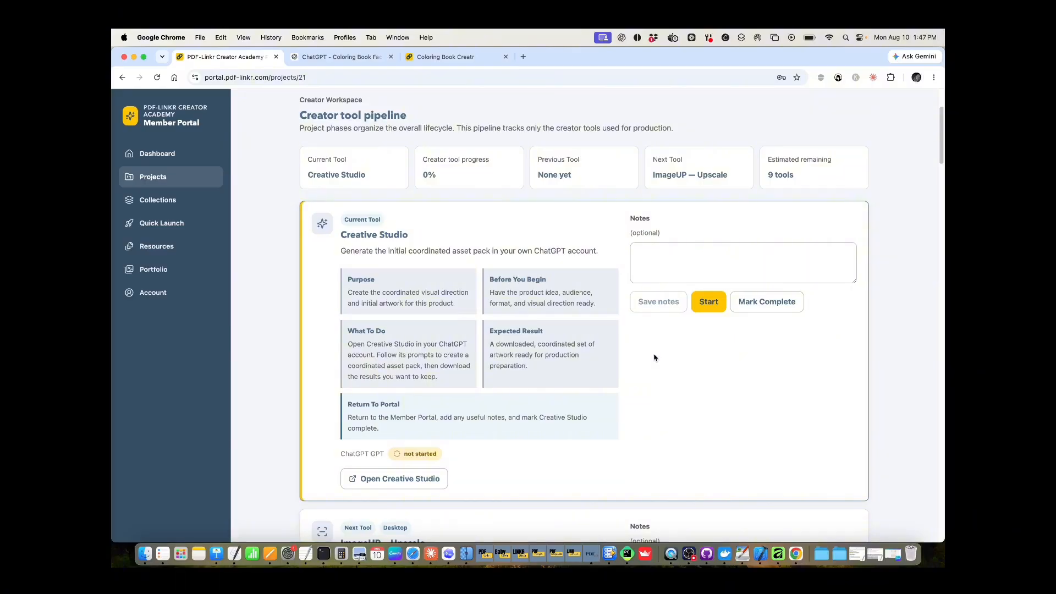
left_click(755, 311)
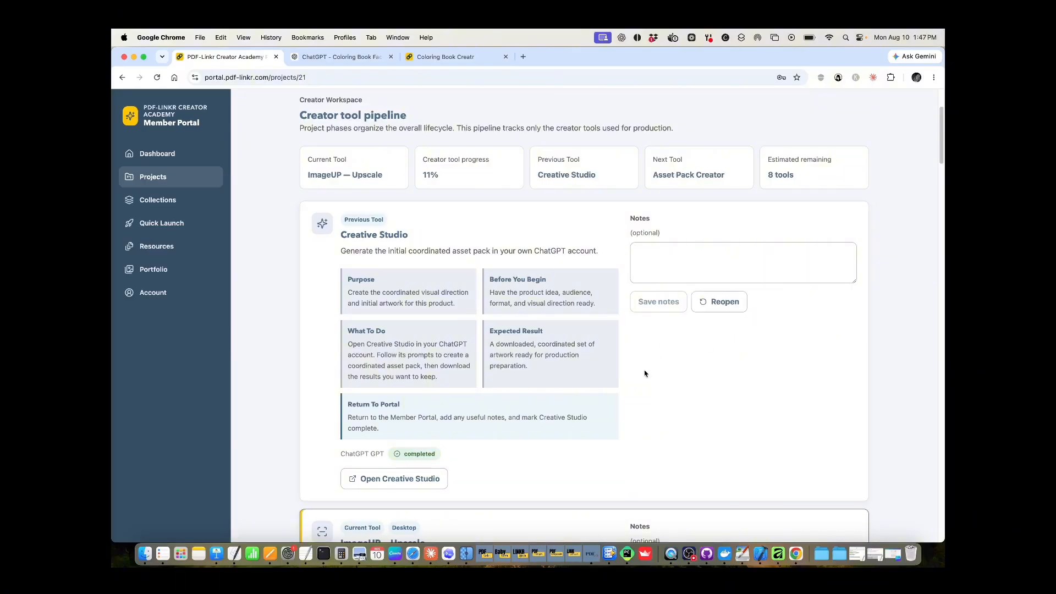
Mark the Asset Pack Creator and ImageUP – Remove Background tools complete in the project pipeline.
scroll(645, 374, "down", 6)
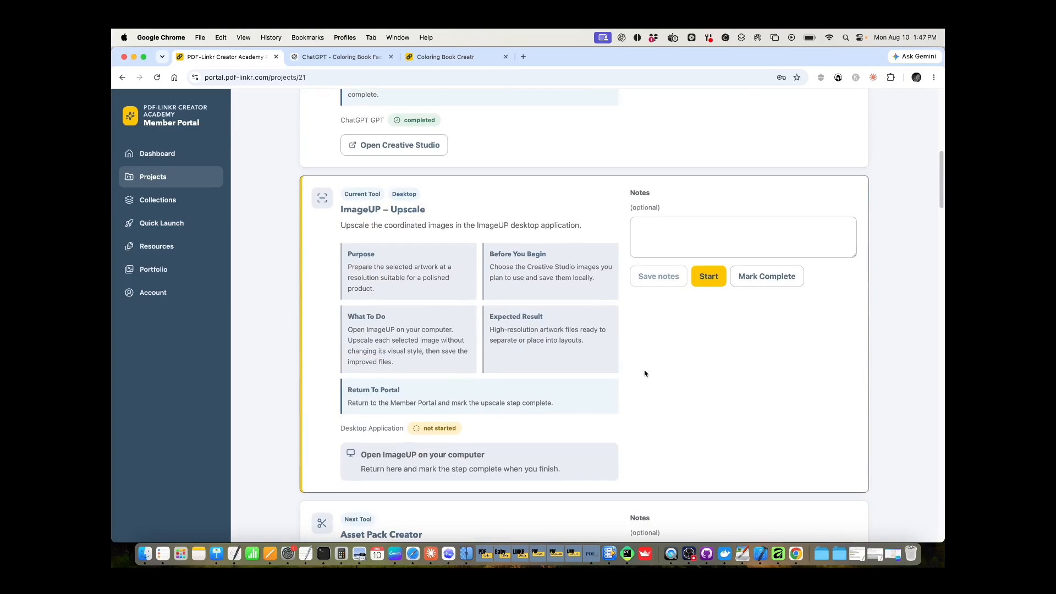
scroll(644, 374, "down", 1)
scroll(645, 373, "down", 4)
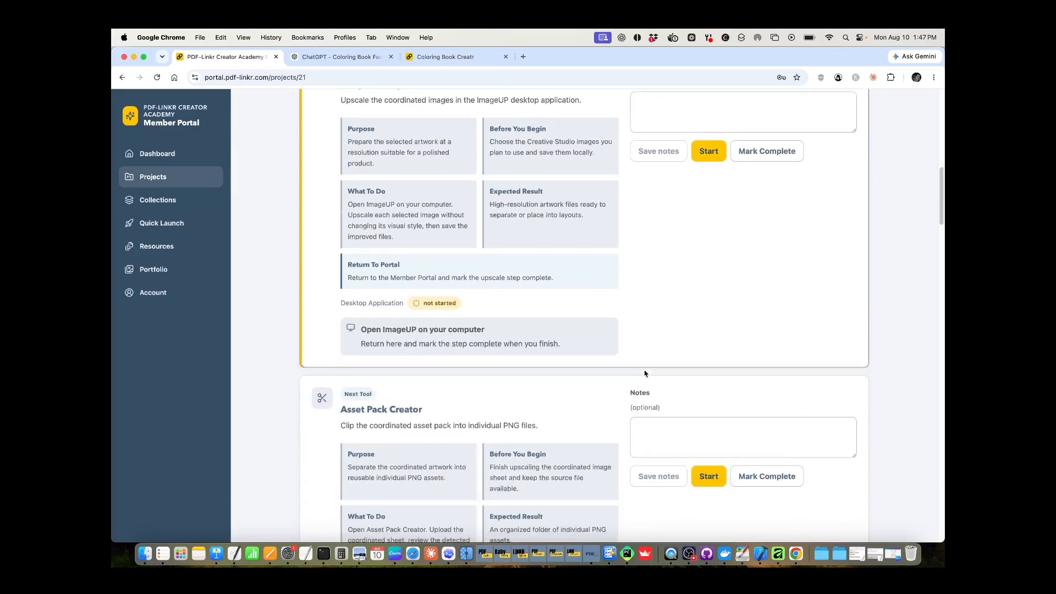
scroll(645, 374, "down", 1)
left_click(771, 297)
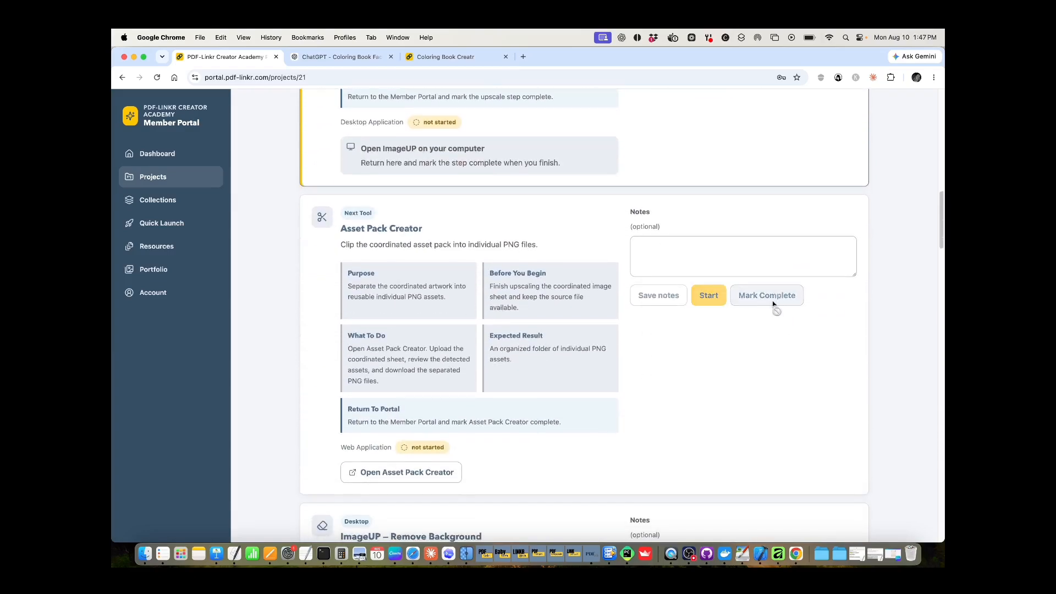
scroll(645, 379, "down", 3)
scroll(645, 379, "down", 3)
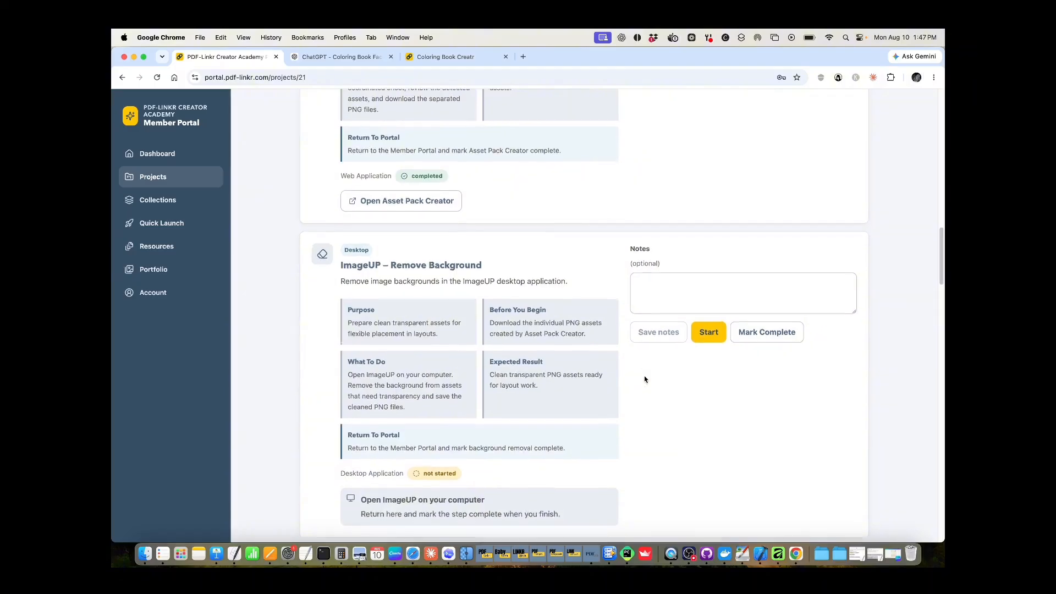
left_click(758, 297)
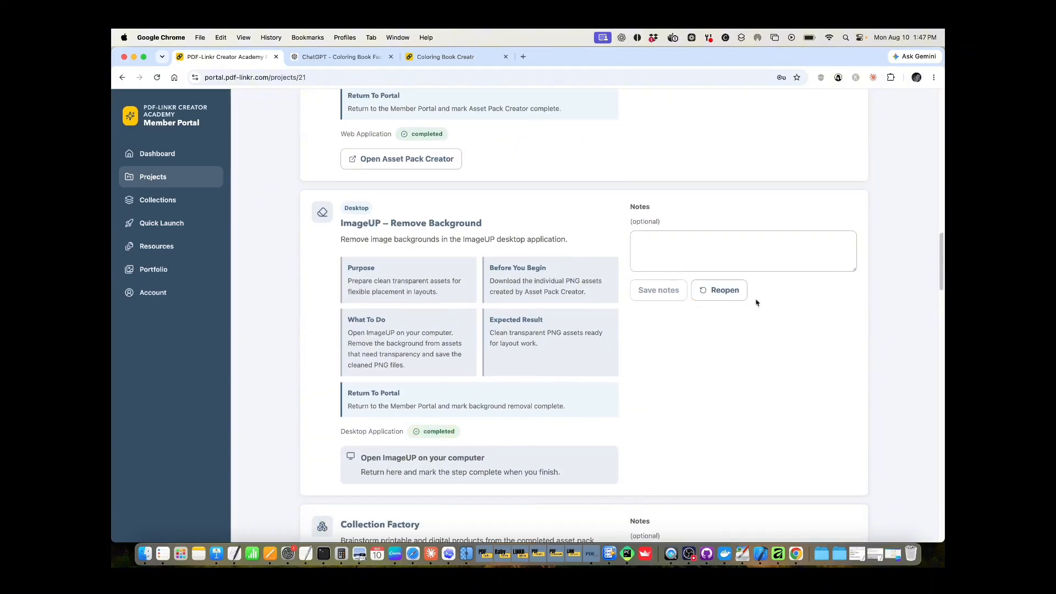
Mark the Collection Factory and Layout Studio tools complete in the project pipeline.
scroll(684, 356, "down", 4)
scroll(676, 369, "down", 1)
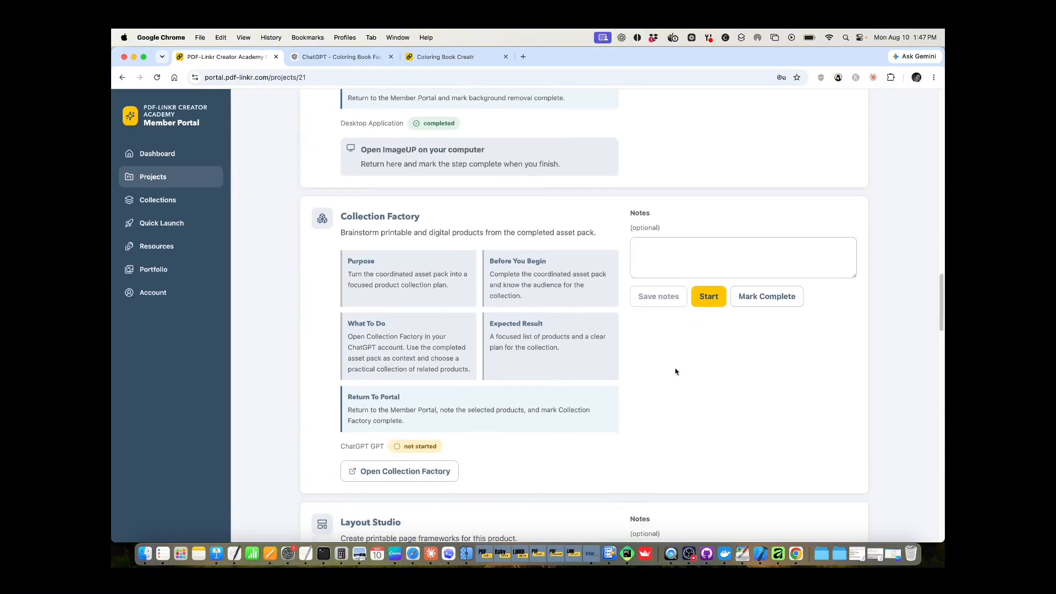
left_click(765, 297)
scroll(670, 382, "down", 5)
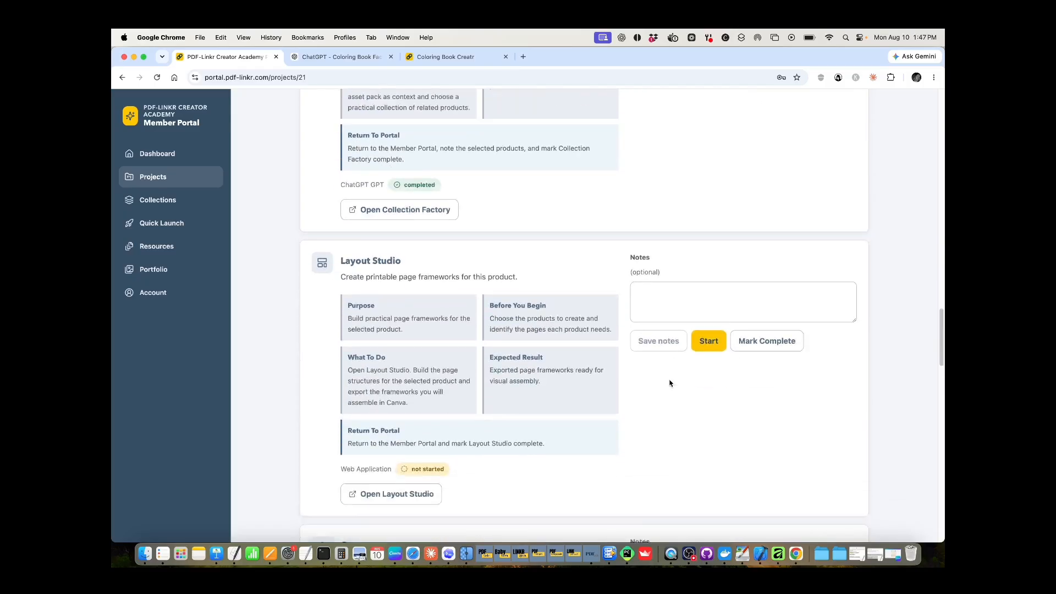
left_click(778, 314)
Mark the Canva and optional PDF-Linkr tools complete in the project pipeline.
scroll(641, 399, "down", 5)
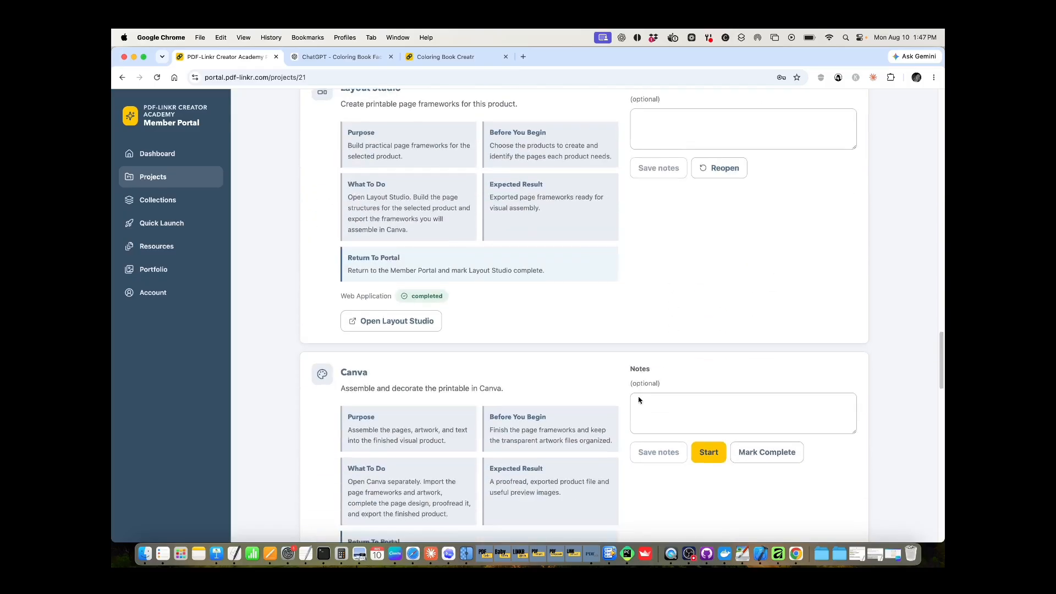
left_click(754, 336)
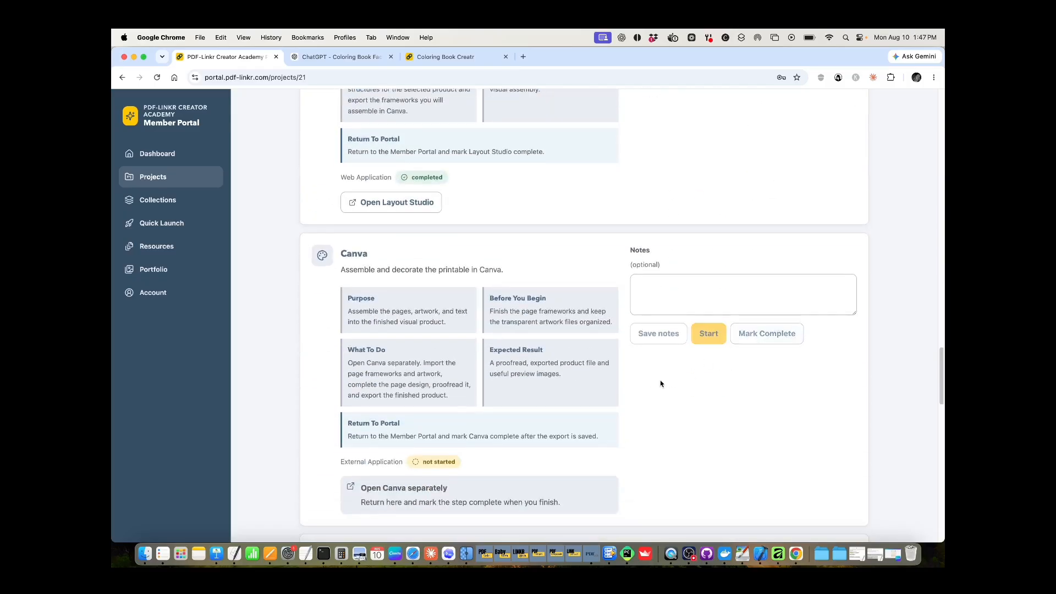
scroll(631, 385, "down", 3)
scroll(631, 387, "down", 3)
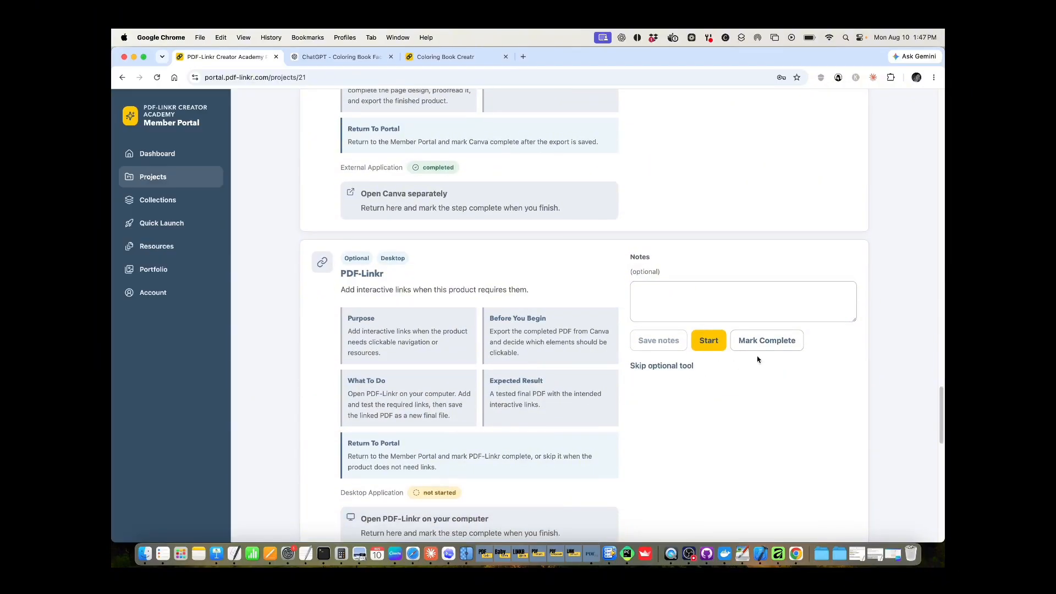
left_click(759, 346)
Review the project's Promotion Factory and Project preview sections, and open the Quick Launch tool shortcuts.
scroll(688, 381, "down", 8)
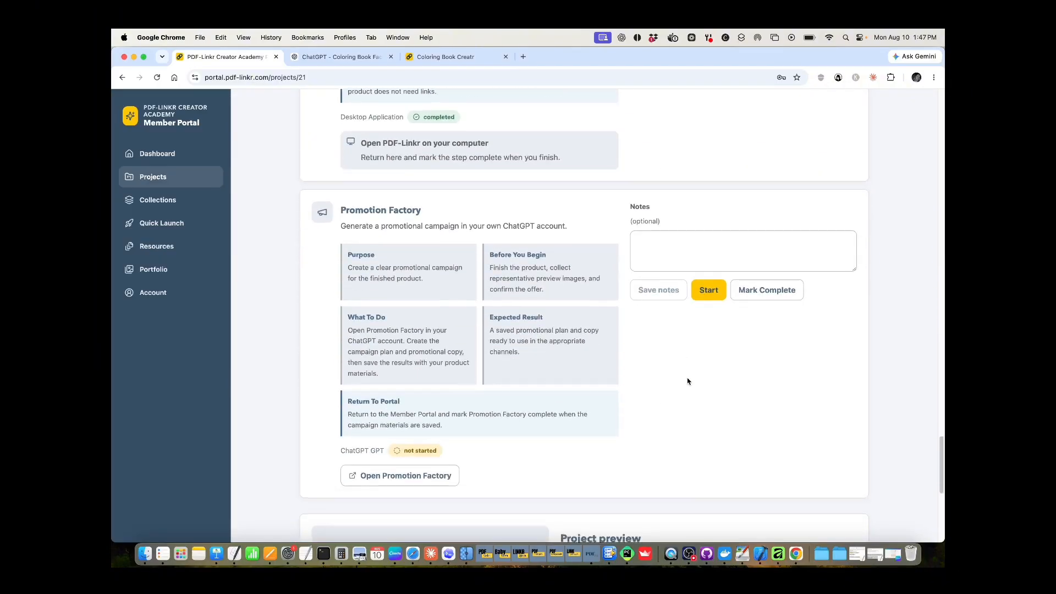
scroll(687, 382, "down", 4)
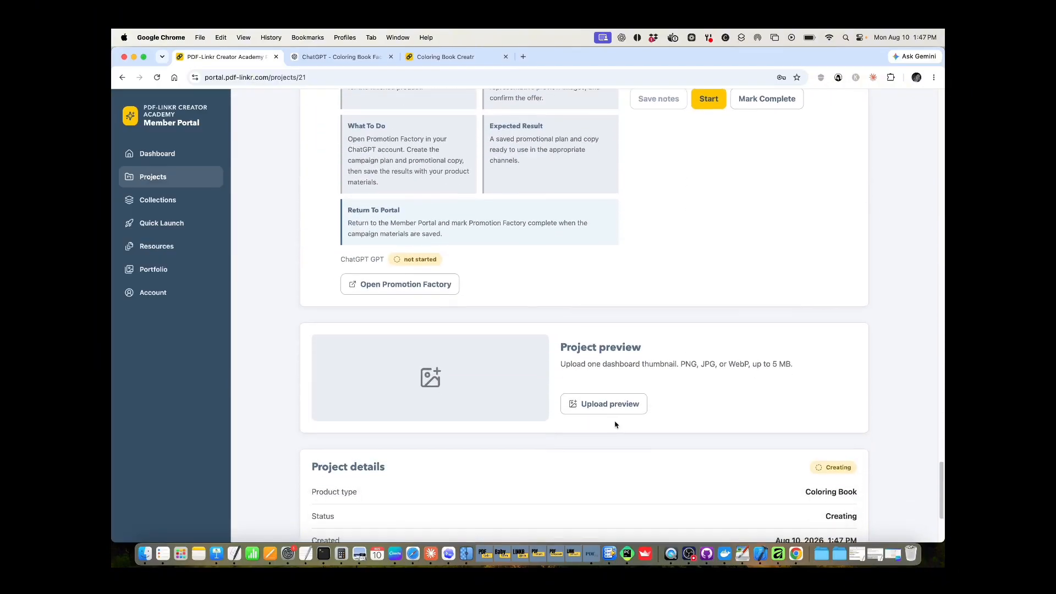
scroll(676, 389, "up", 2)
scroll(676, 392, "up", 2)
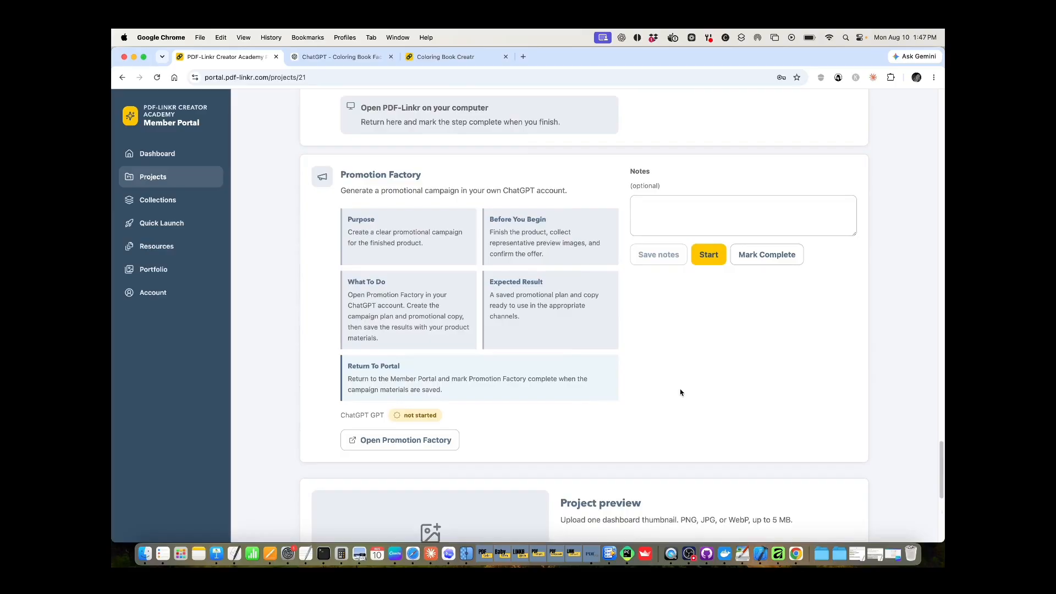
left_click(168, 224)
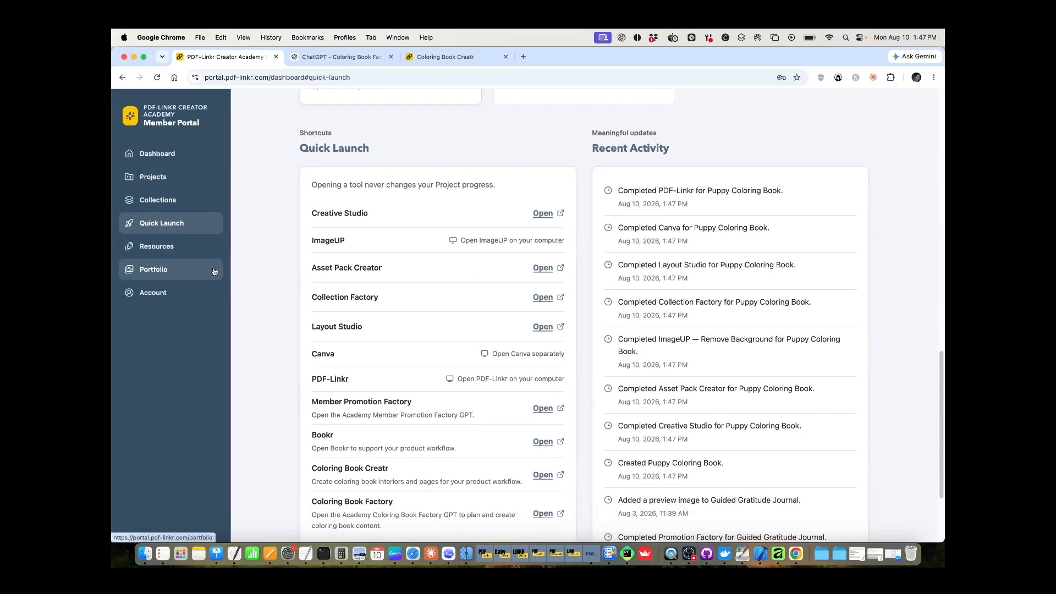
Look through the remaining Quick Launch tools and switch to the Coloring Book Factory GPT in ChatGPT.
scroll(298, 356, "down", 3)
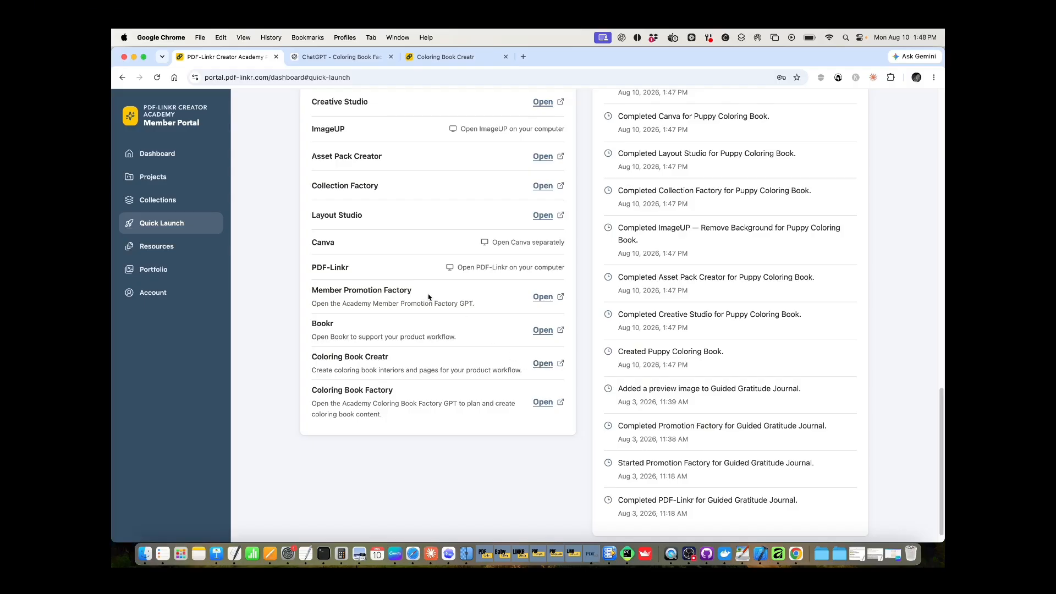
left_click(322, 57)
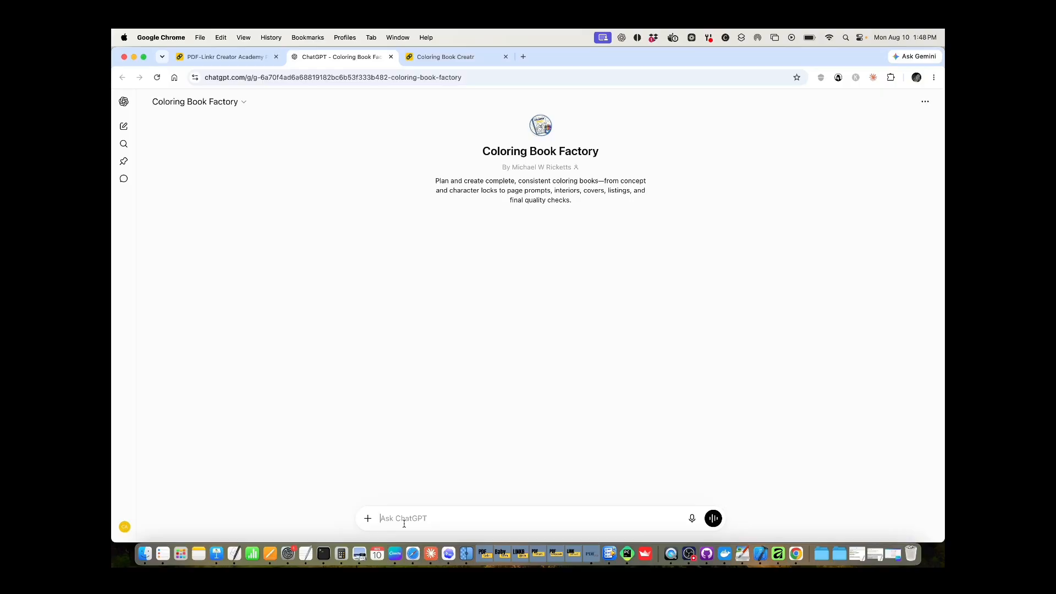
type("I want to create a 50 page coloring book for")
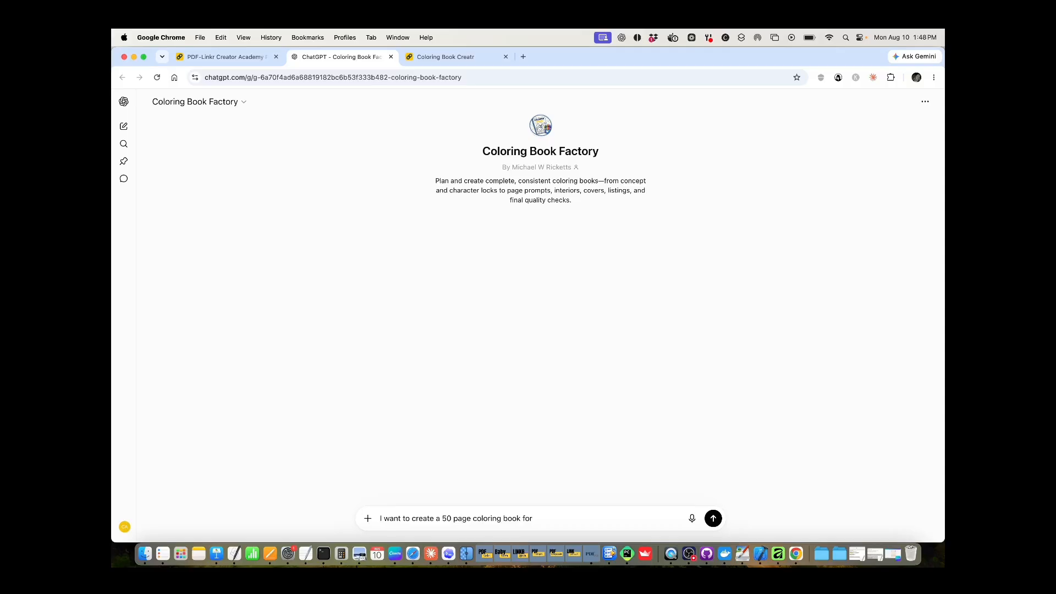
type(" preschoolers all with cute puppies in different ")
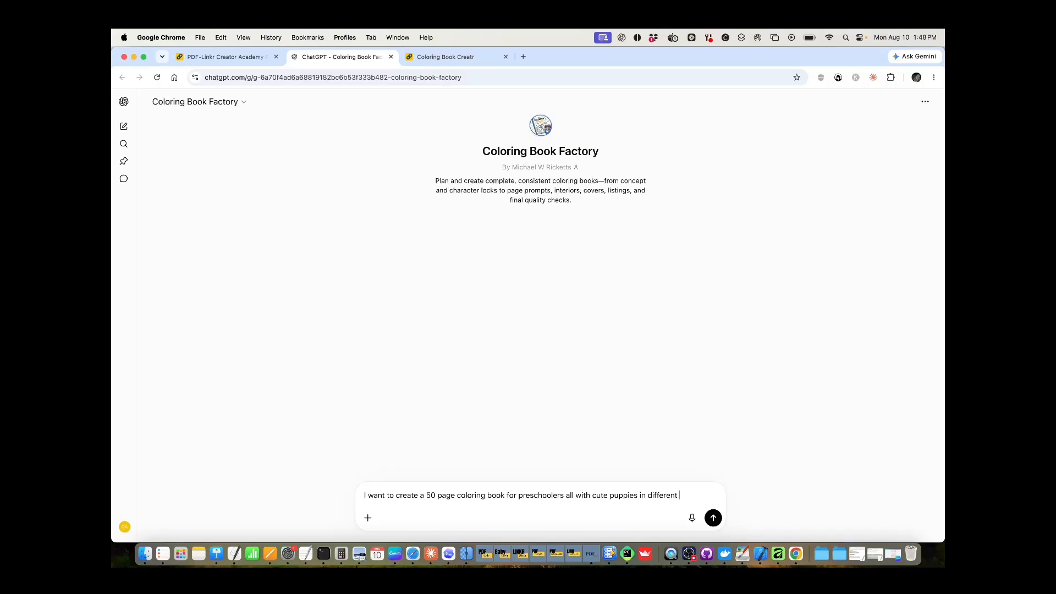
type("scenarios.")
left_click_drag(716, 496, 457, 486)
key("BackSpace")
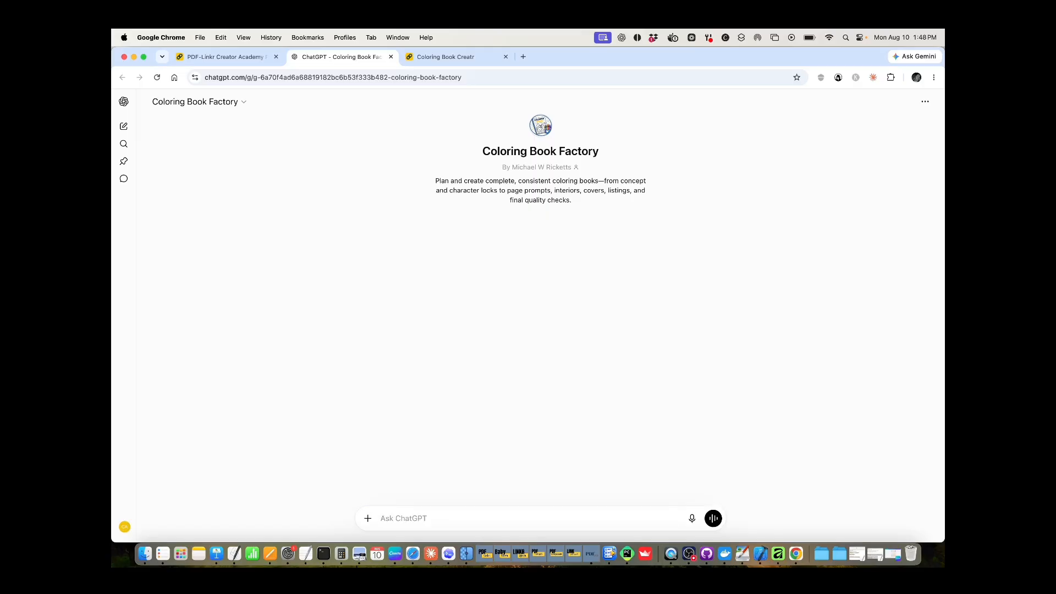
Start the chat with "let's get started" and choose option 1, Complete Coloring Book.
type("let's get started")
key("Return")
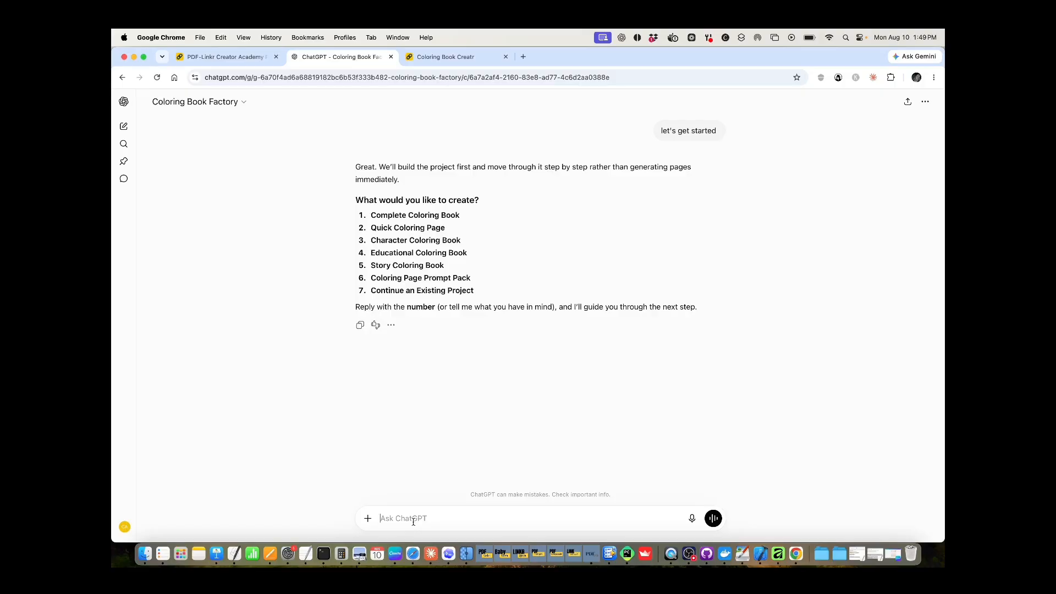
type("2")
key("BackSpace")
type("1")
key("Return")
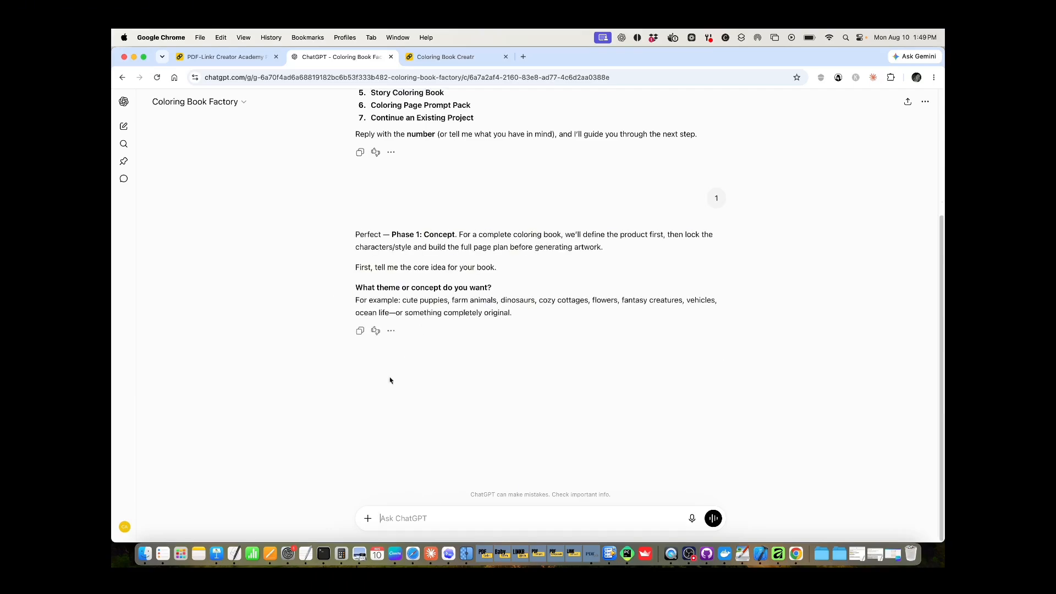
Answer the concept questions with an ocean life theme, ages 2 - 4 and 40 coloring pages.
type("ociean life")
key("Return")
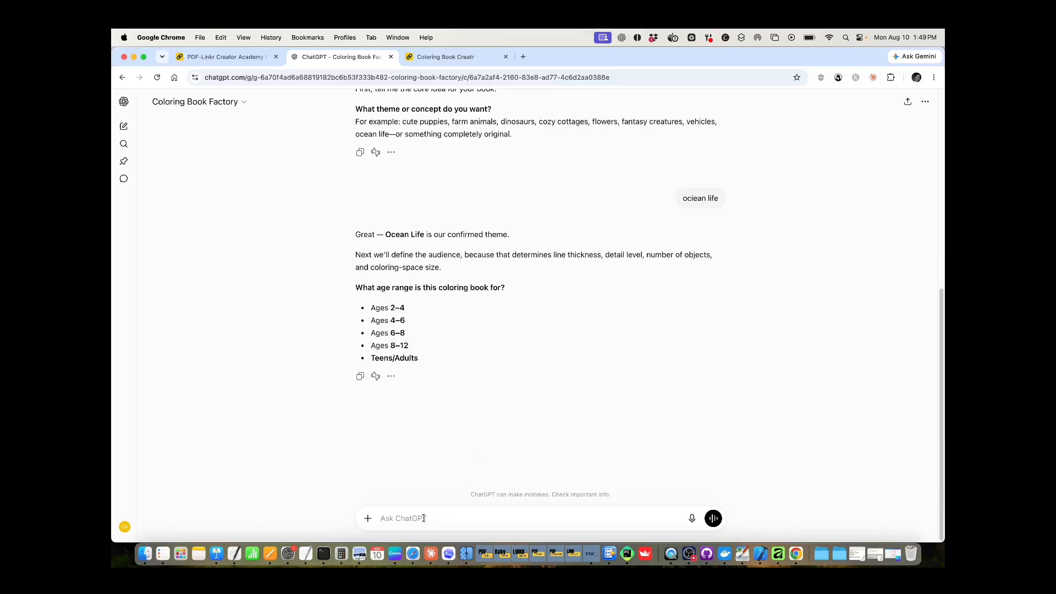
type("2 - 4")
key("Return")
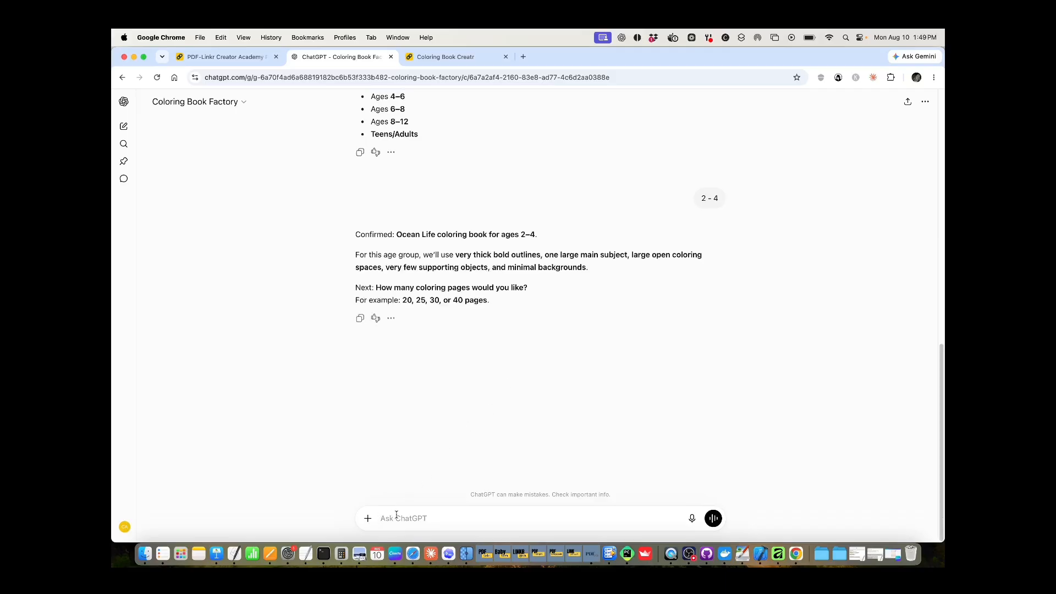
type("40")
key("Return")
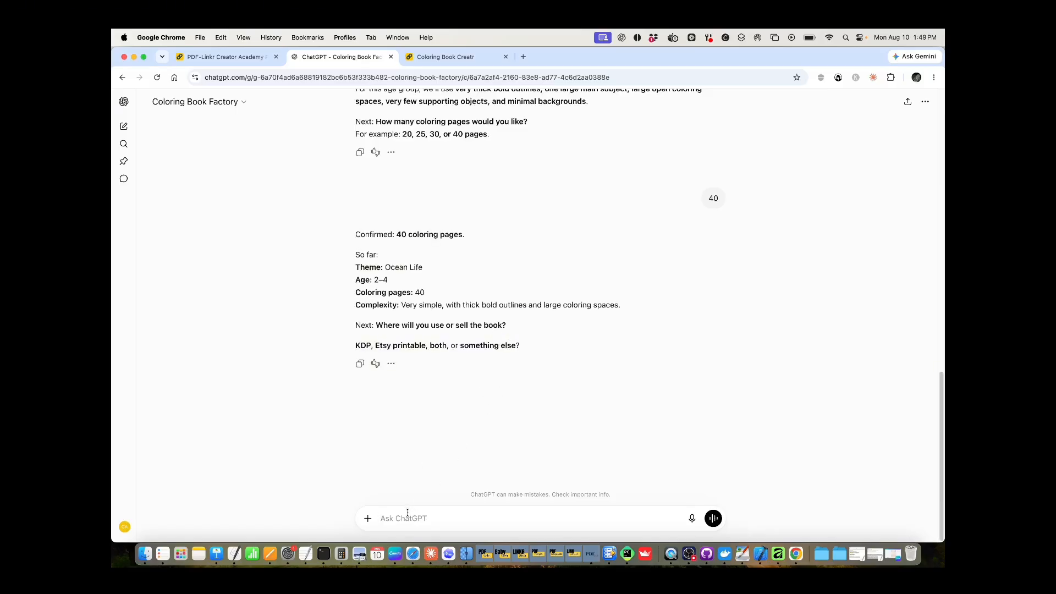
Specify both KDP and Etsy printable as the book's use, with 8.5x11 inches portrait pages.
type("both")
key("Return")
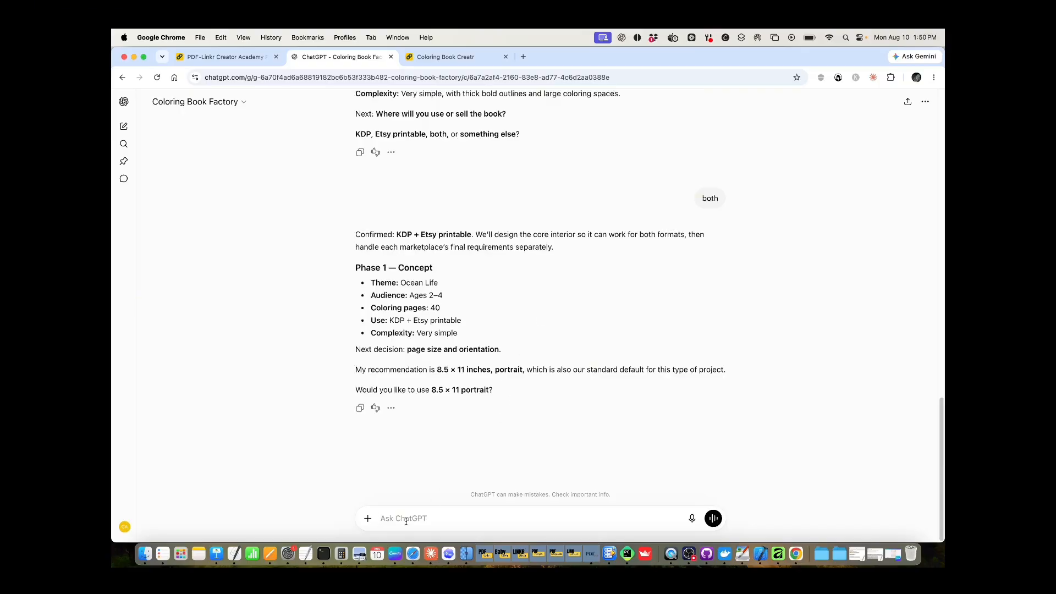
type("8.5x11 inches pro")
type("trait")
key("Return")
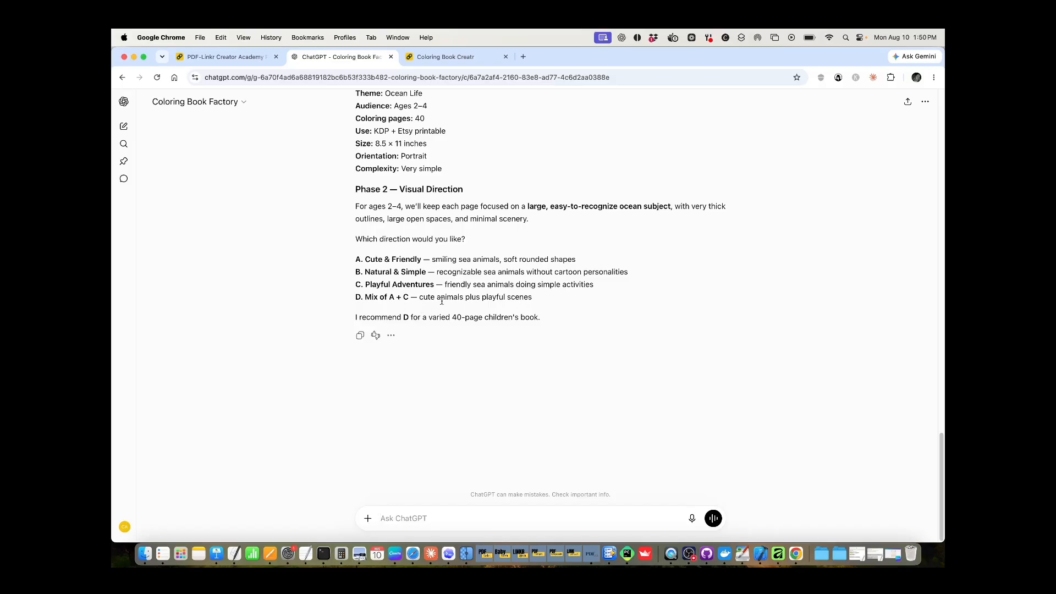
Choose visual direction A + C and option C, one main ocean character with different friends.
type("A + C")
key("Return")
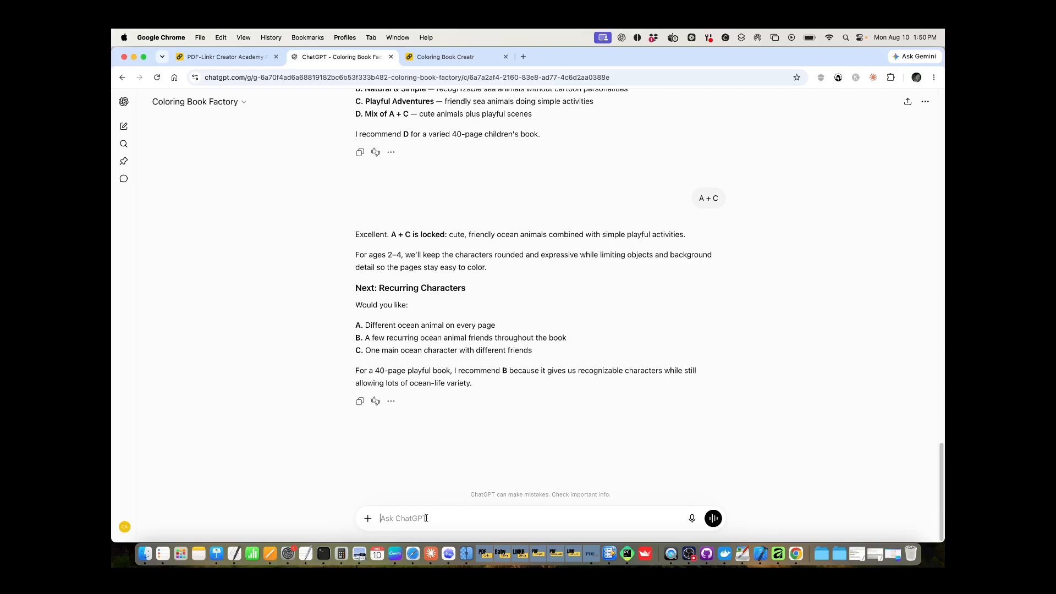
type("c")
key("Return")
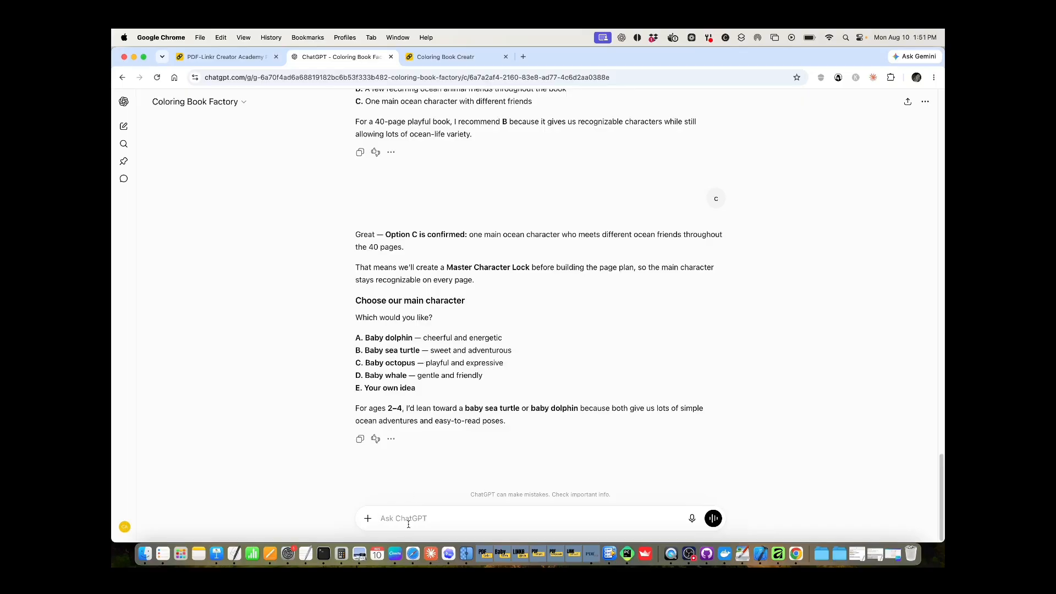
Choose the baby sea turtle as main character, ask for name suggestions and name it Tuki.
type("b")
key("Return")
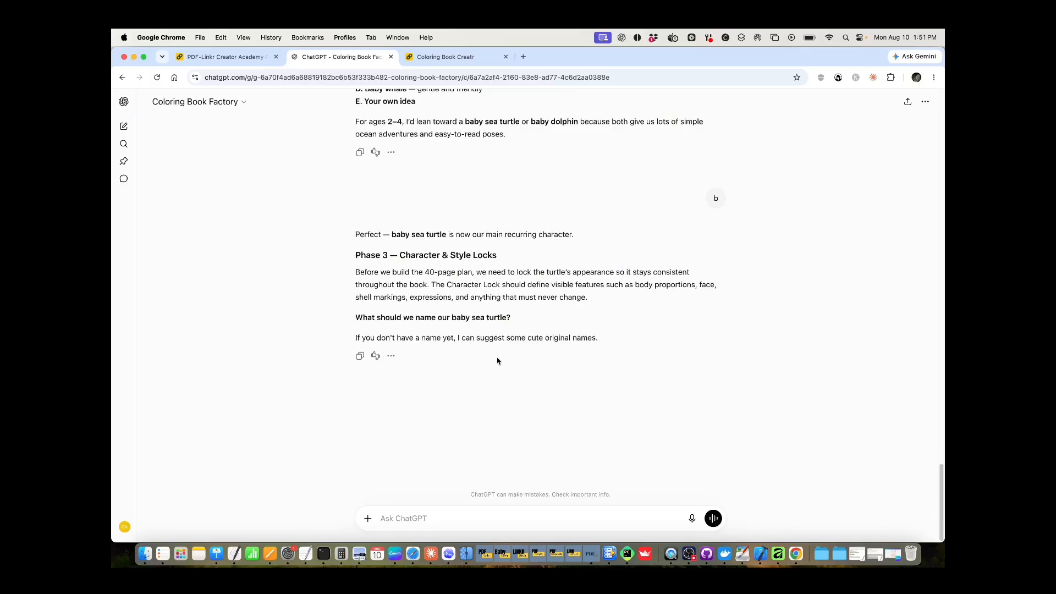
left_click(401, 526)
type("suggest names")
key("Return")
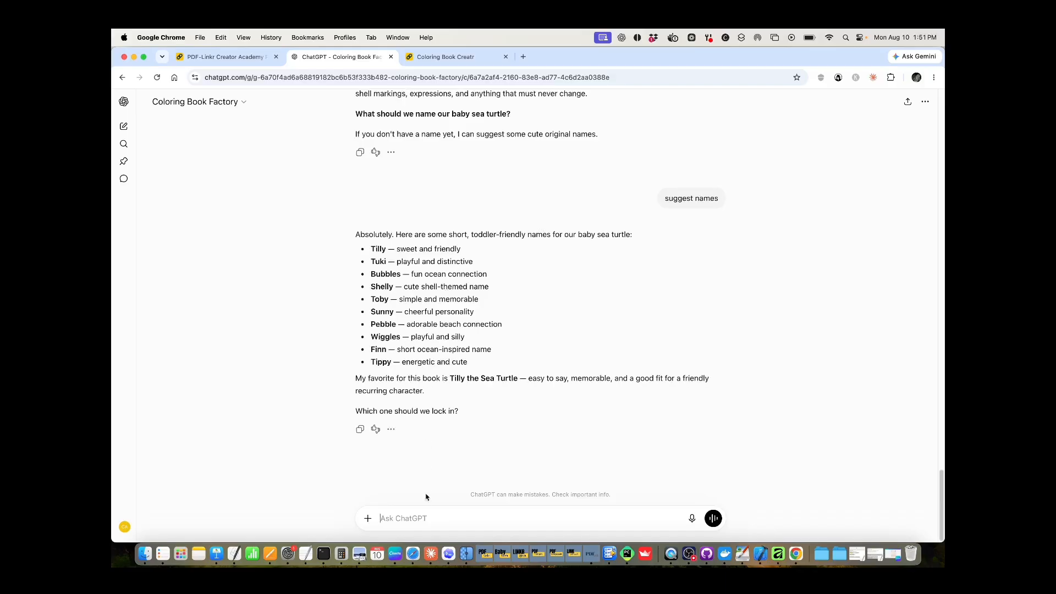
type("Tuki")
key("Return")
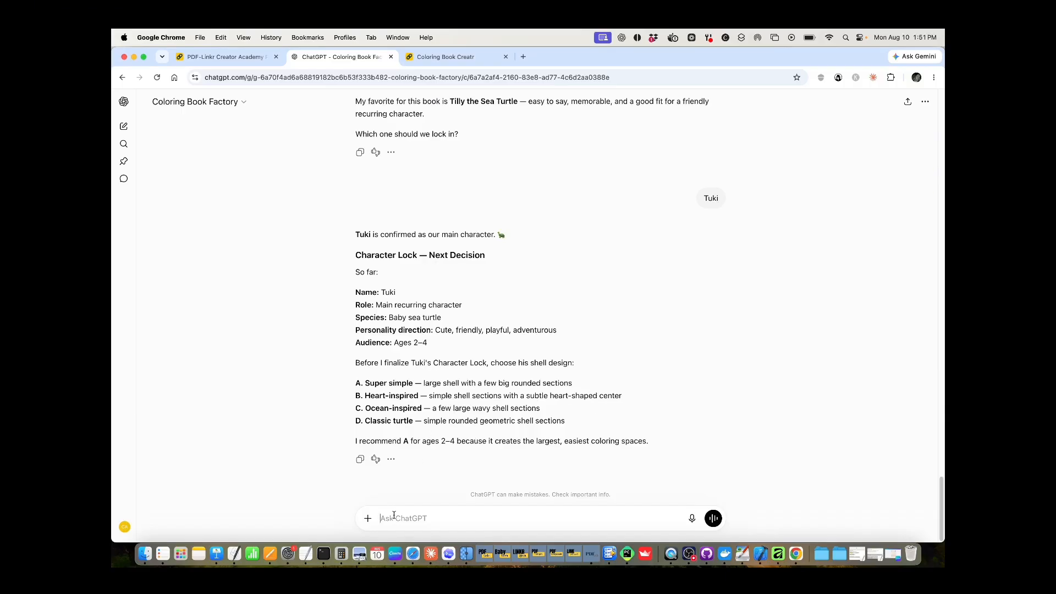
Choose the heart-inspired shell design (B) and big round eyes with a happy smile (A) for Tuki.
type("b")
key("Return")
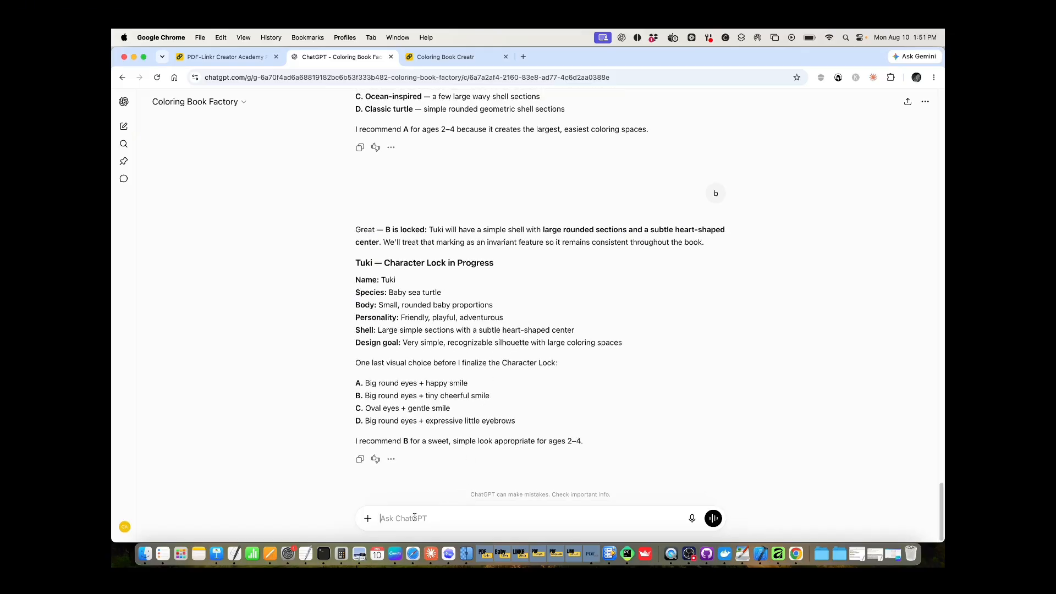
type("a")
key("Return")
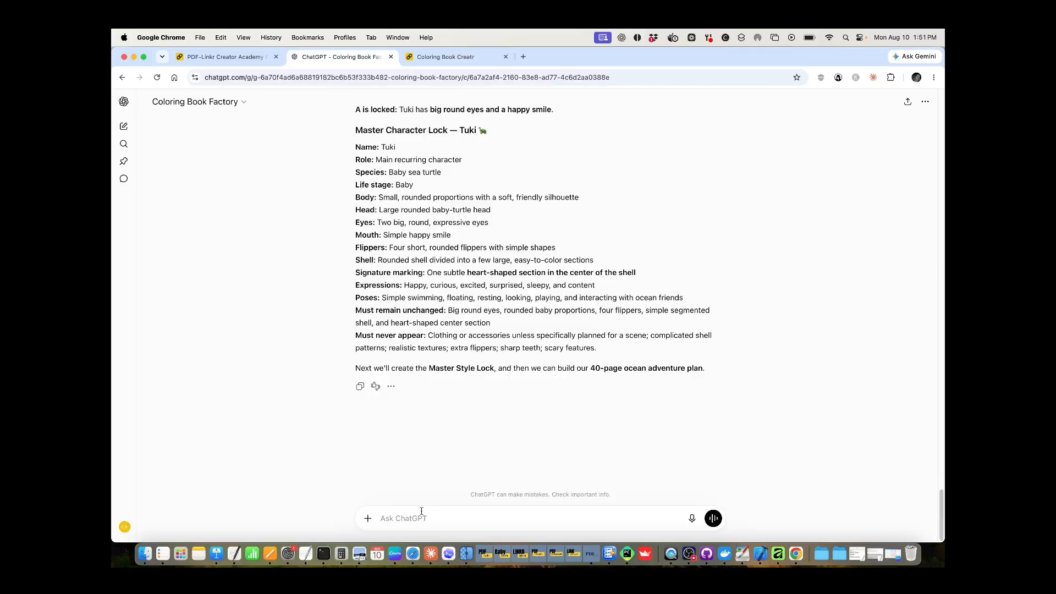
Ask the GPT to create the Master Style Lock and the book's page plan.
type("create master syle lock")
key("Return")
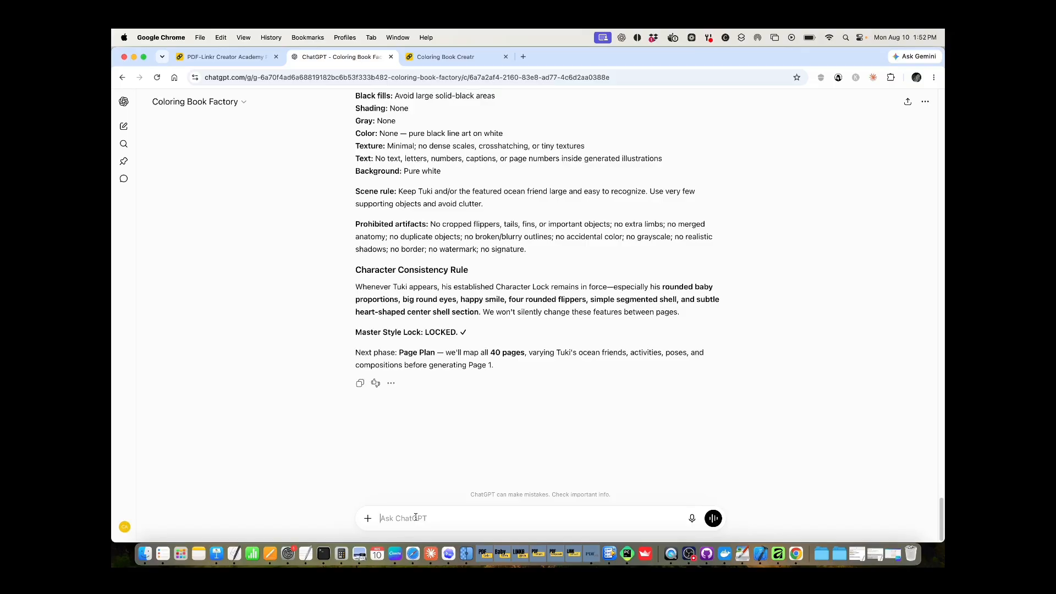
type("page plan")
key("Return")
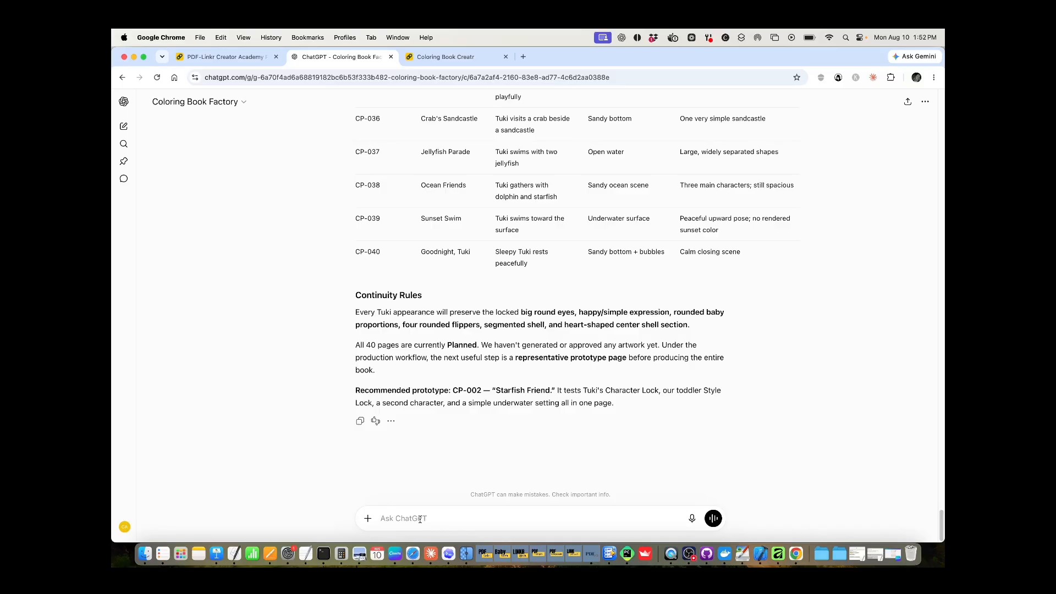
Request the prototype page, close its enlarged preview and approve it with "ok love the prototype".
type("create prototype")
key("Return")
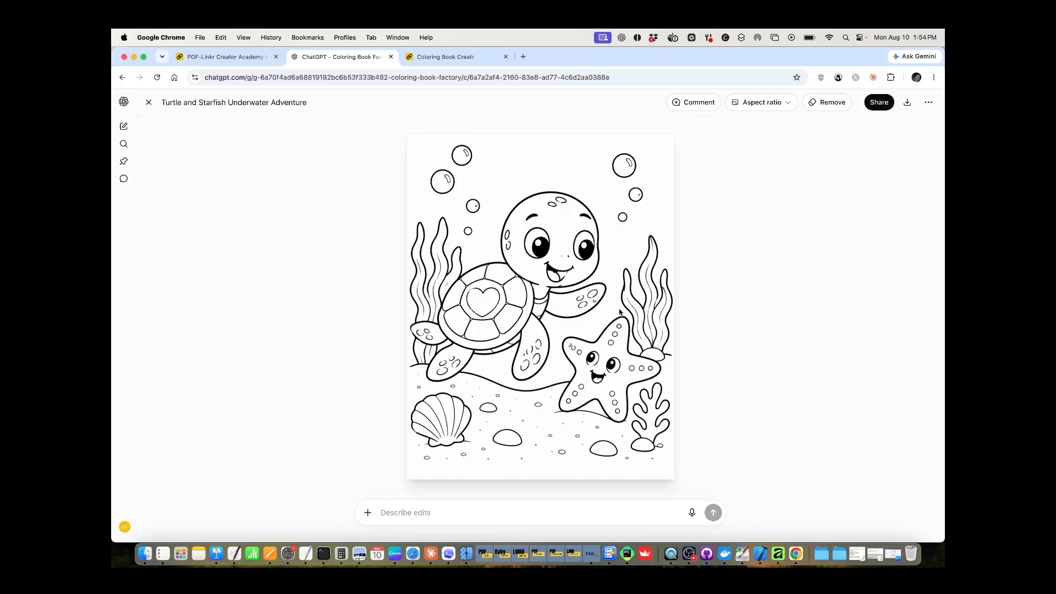
left_click(150, 104)
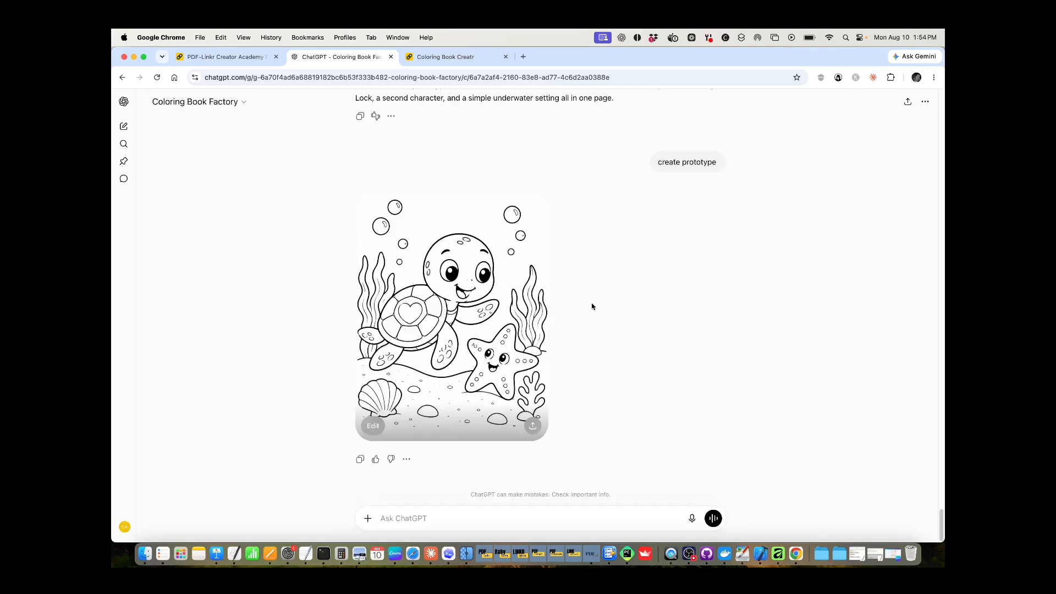
left_click(433, 516)
type("ok love the prototype")
key("Return")
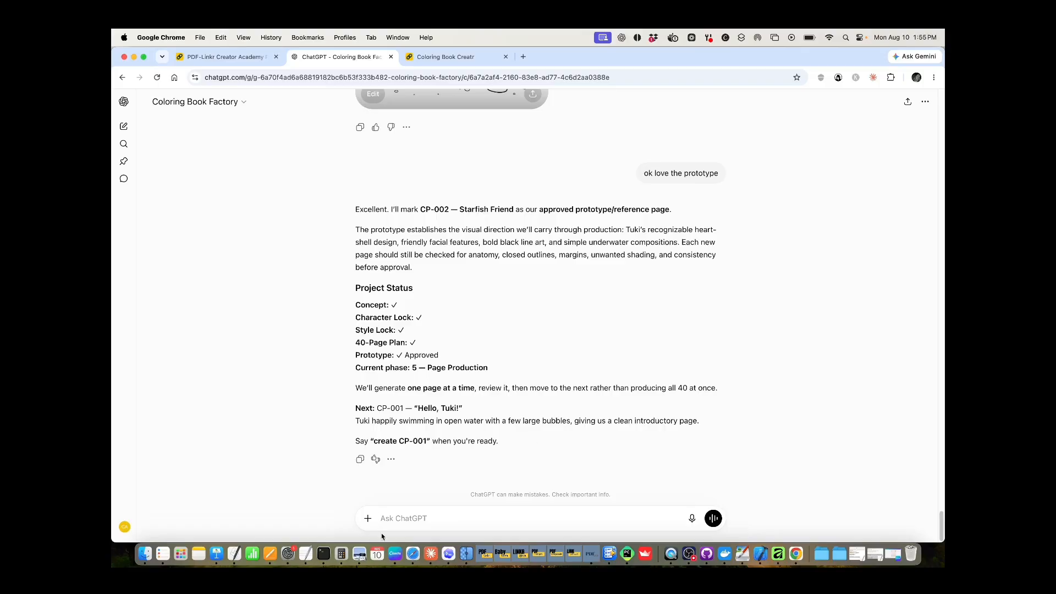
Draft a chat message asking for all the prompts in a downloadable text file "in this format", followed by a new line.
left_click(403, 522)
type("Give me all the prompts in a downloab")
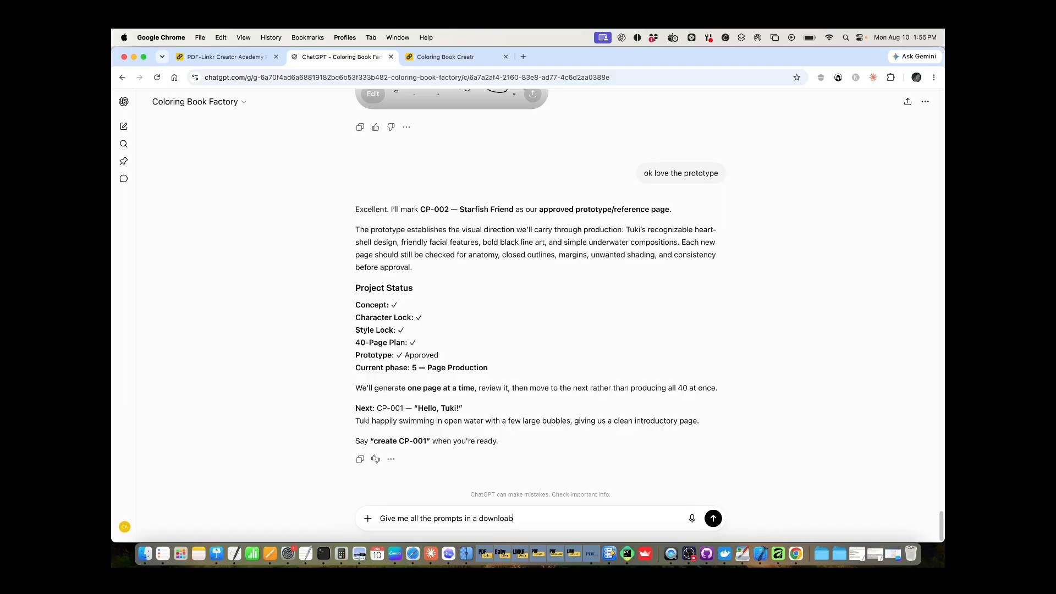
type("le text file in this format")
key("shift+Return")
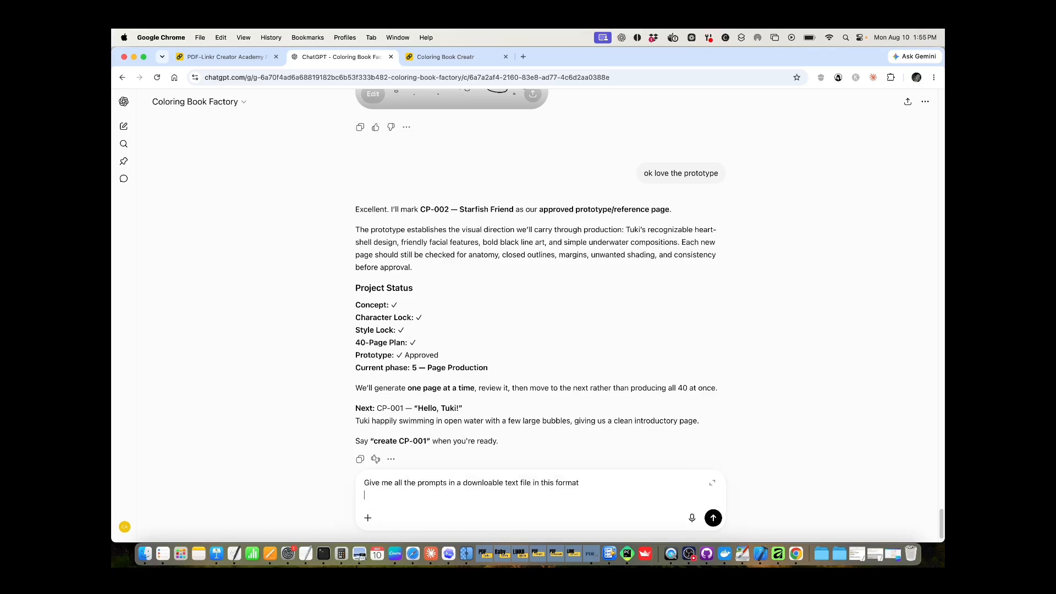
In Finder's Downloads, open the Bleed/No Bleed file from the Academy Coloring Book Lesson folder and copy the No Bleed prompt paragraph.
left_click(145, 554)
scroll(460, 275, "up", 5)
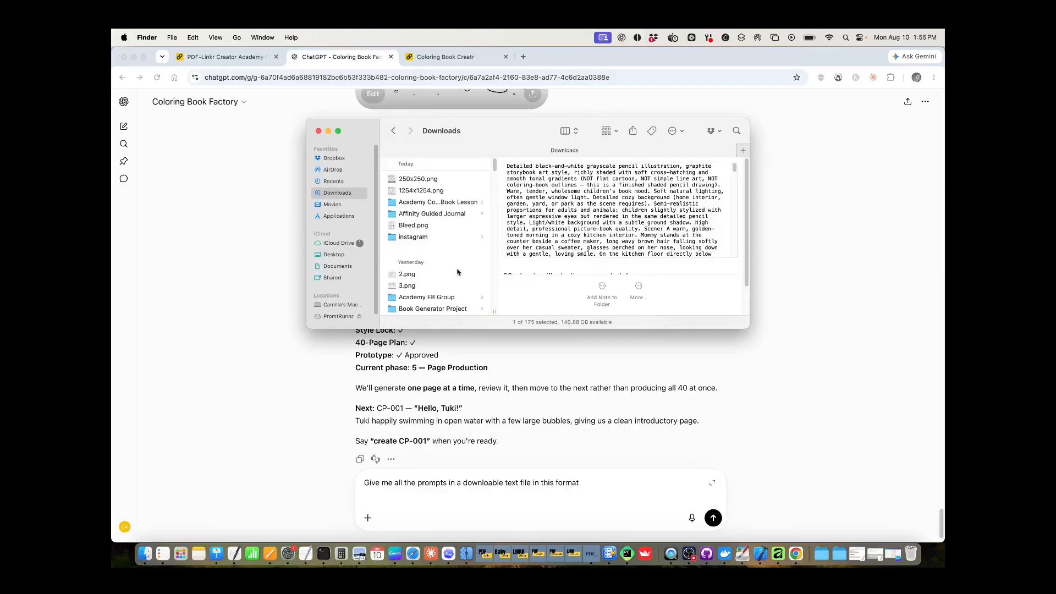
left_click(447, 202)
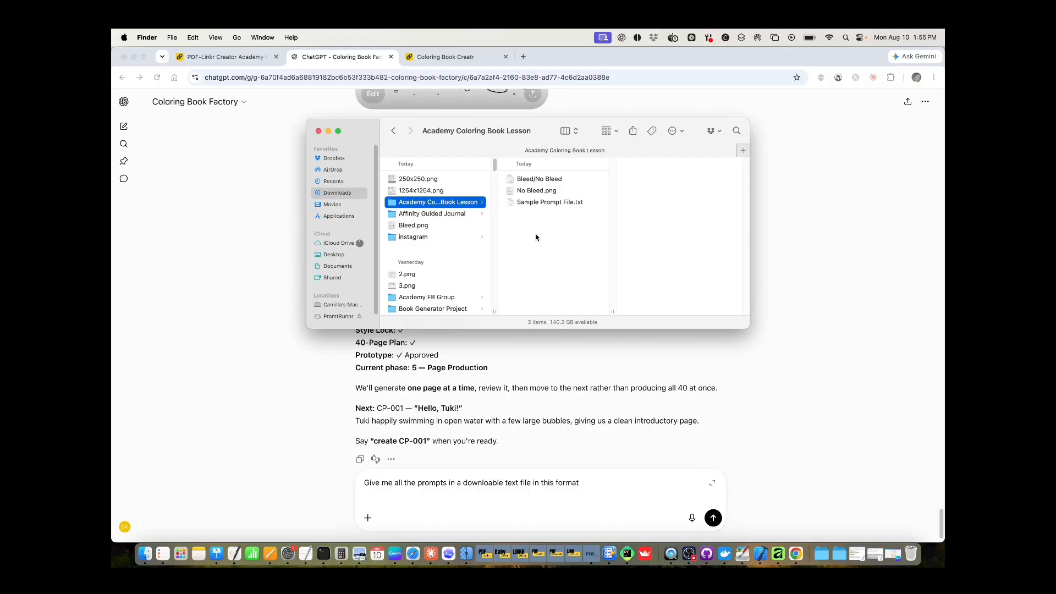
left_click(558, 179)
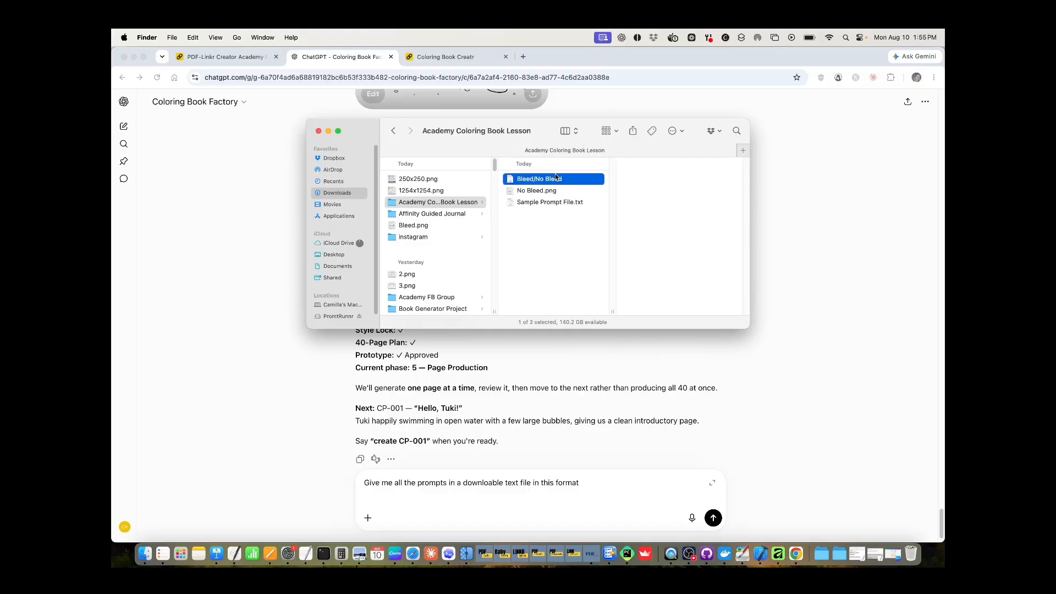
double_click(570, 177)
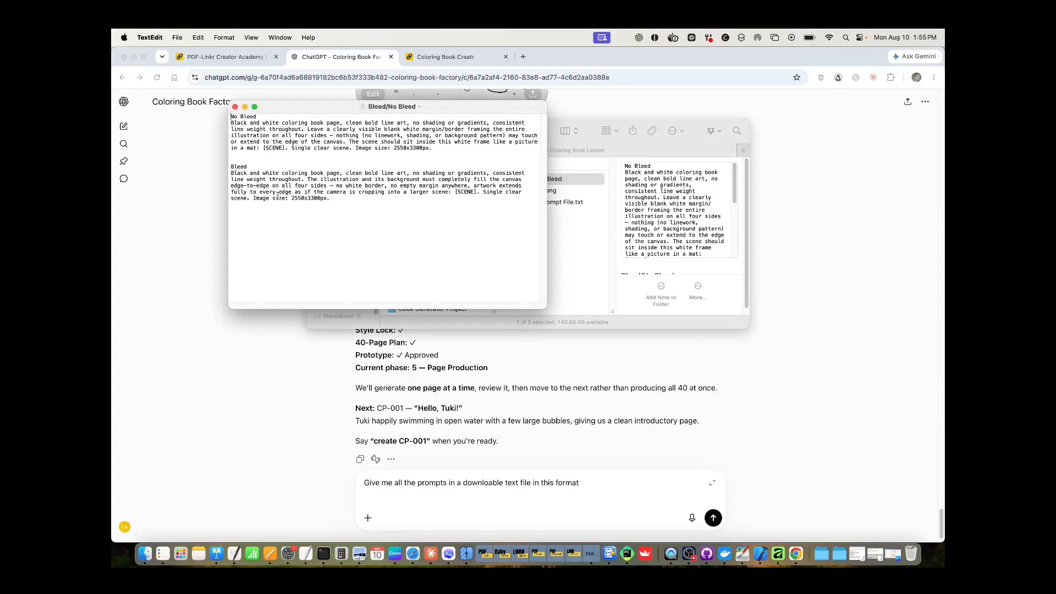
left_click_drag(433, 148, 231, 125)
right_click(289, 132)
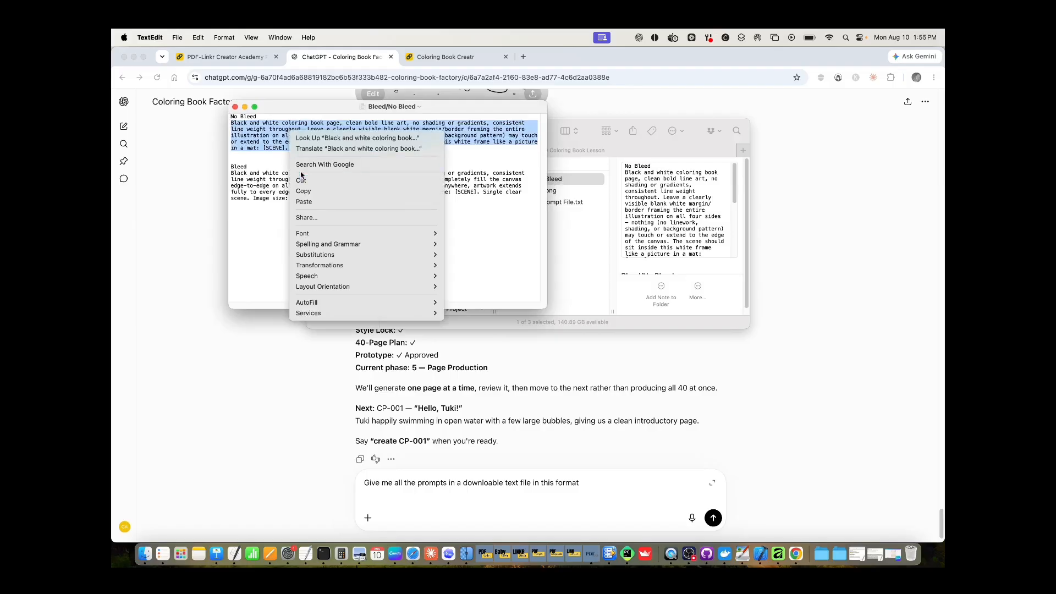
left_click(305, 192)
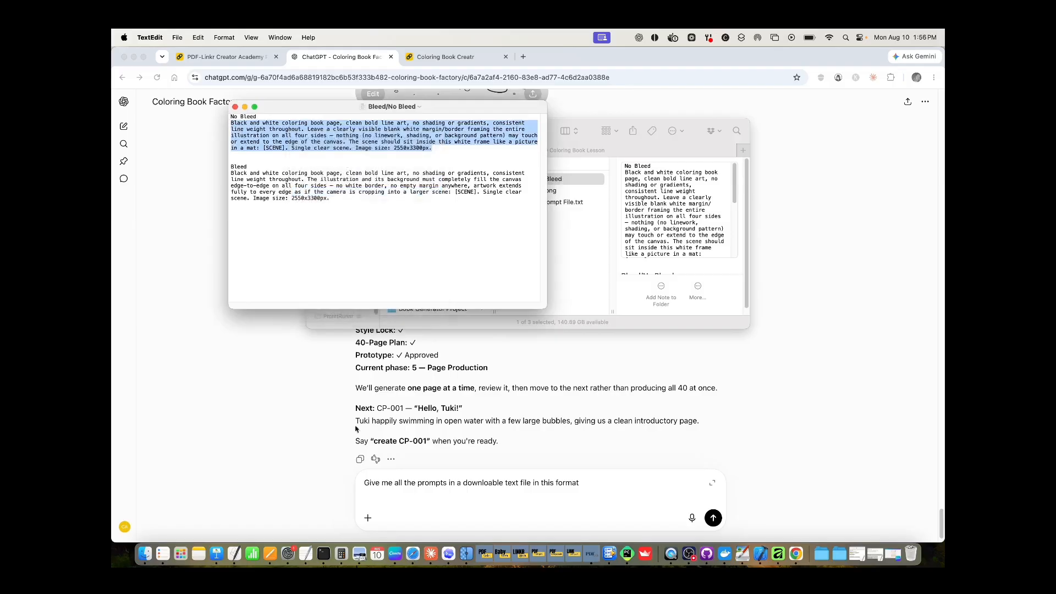
Paste the copied No Bleed prompt into the chat draft and add "replacing [SCENE] with our prompts".
left_click(591, 483)
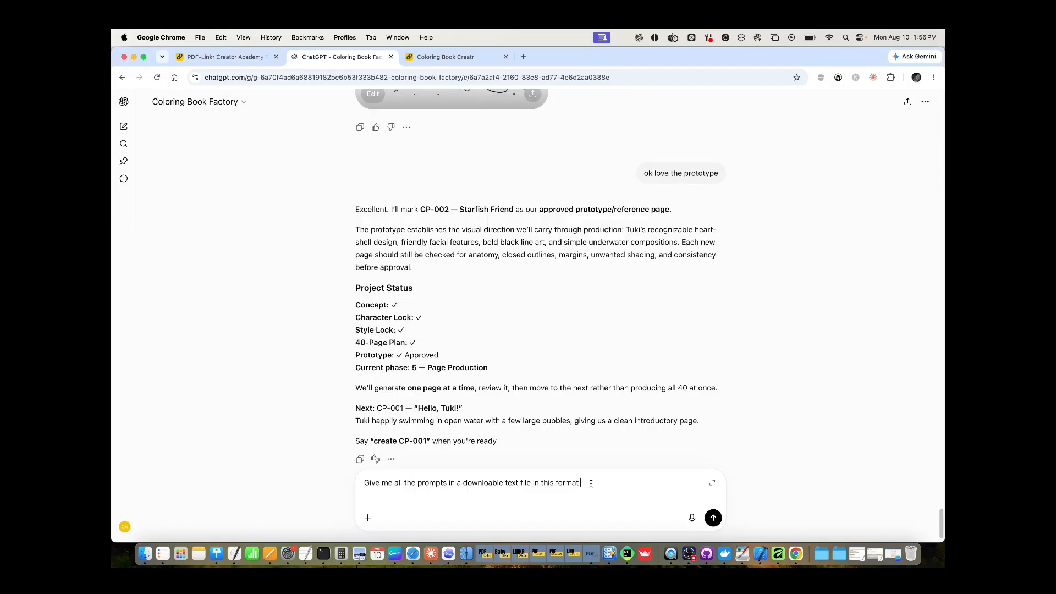
key("super+v")
type("repla")
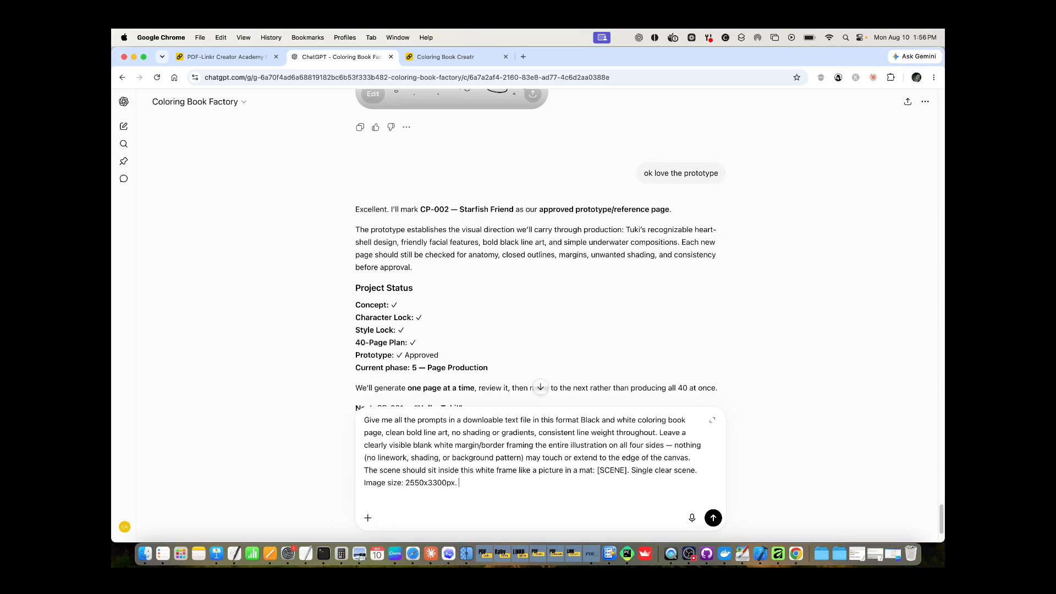
type("cing")
type("[SCENE")
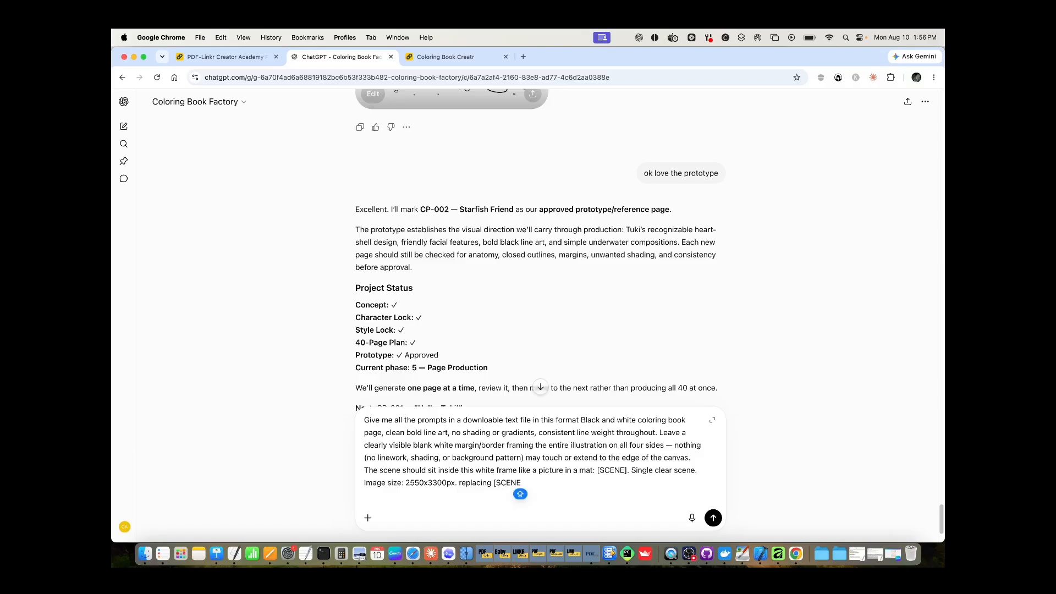
type("] with")
type(" our prompt")
type("s")
Replace "our prompts" with "each prompt" in the draft and add "format the text file as one prompt per line".
key("BackSpace")
key("BackSpace")
key("BackSpace")
key("BackSpace")
key("BackSpace")
key("BackSpace")
key("BackSpace")
key("BackSpace")
key("BackSpace")
key("BackSpace")
key("BackSpace")
type("each prompt we've")
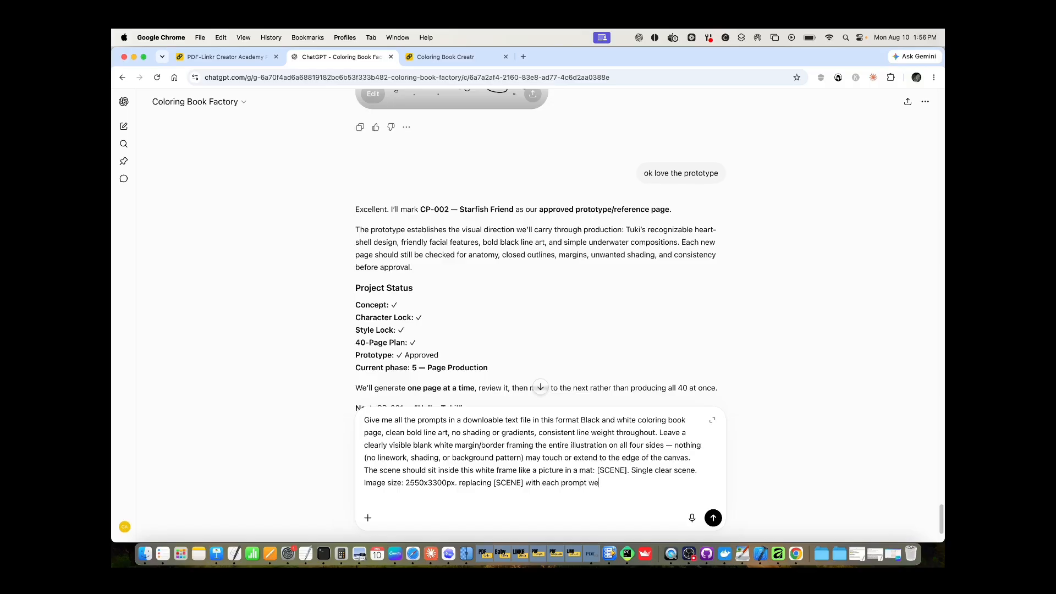
key("BackSpace")
key("BackSpace")
key("BackSpace")
key("BackSpace")
key("BackSpace")
key("BackSpace")
type("format the text file as one prompt per")
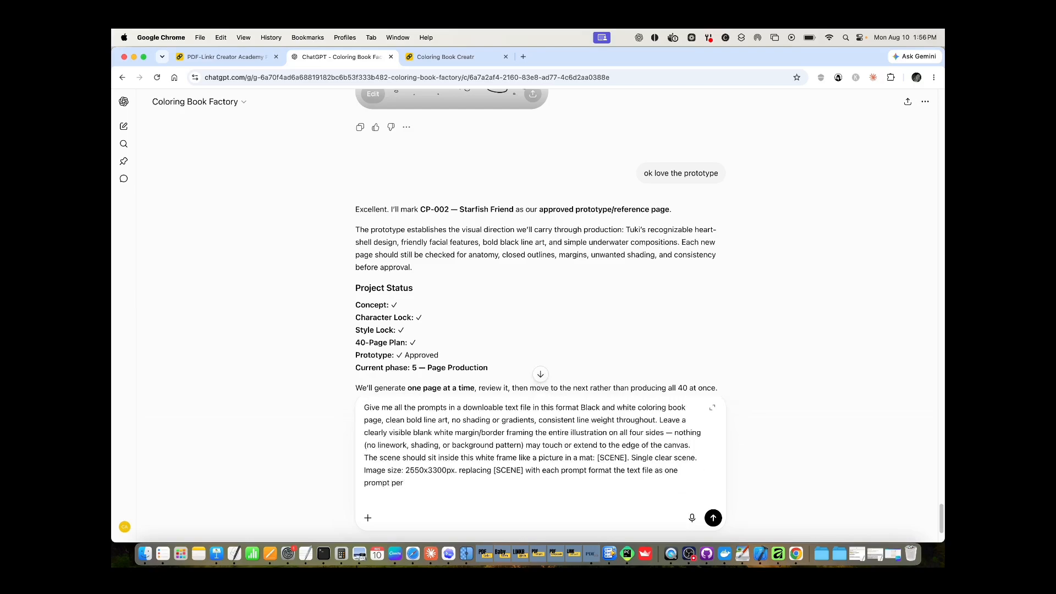
type(" line")
Attach Sample Prompt File.txt from the Academy Coloring Book Lesson folder in Downloads to the message.
left_click(368, 518)
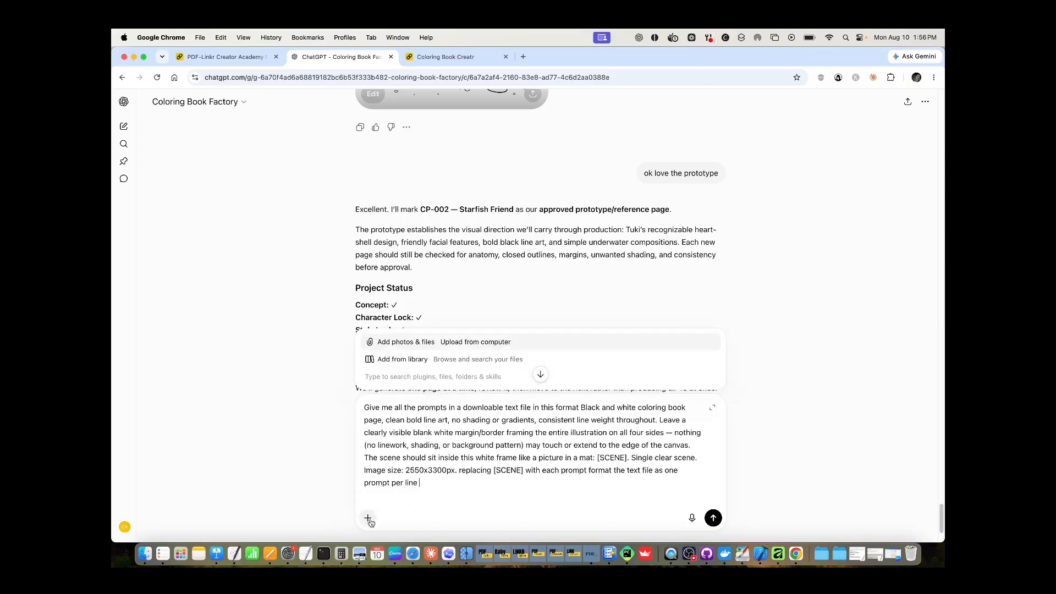
left_click(411, 342)
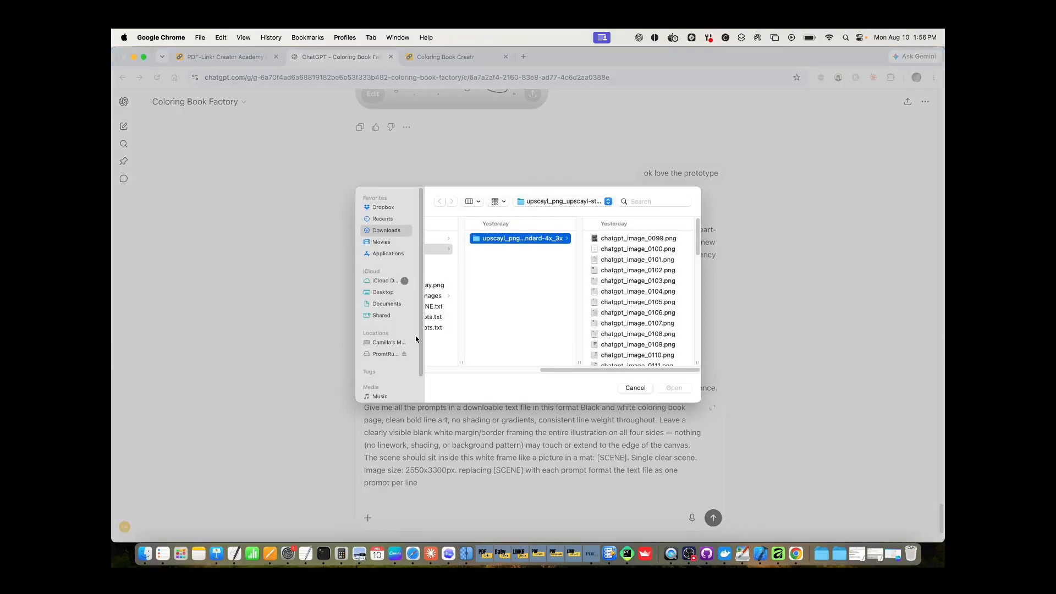
scroll(563, 373, "left", 5)
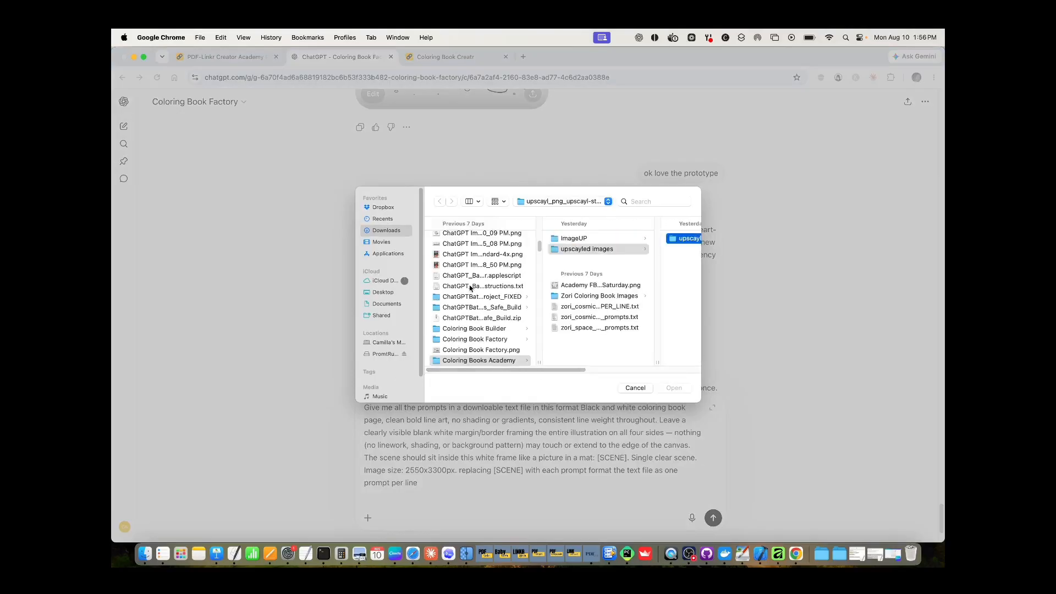
scroll(470, 286, "up", 3)
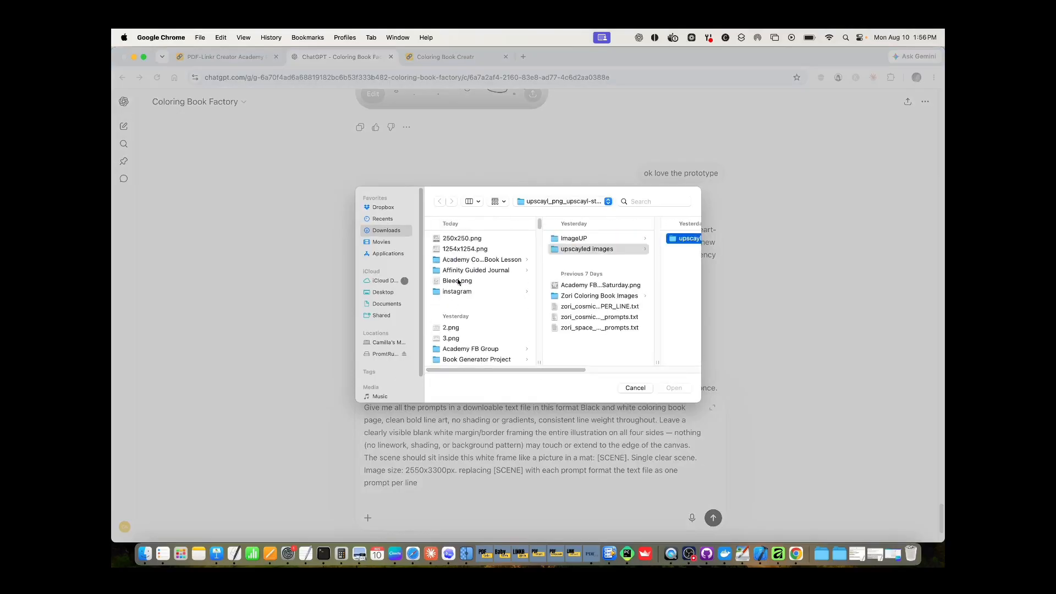
left_click(468, 261)
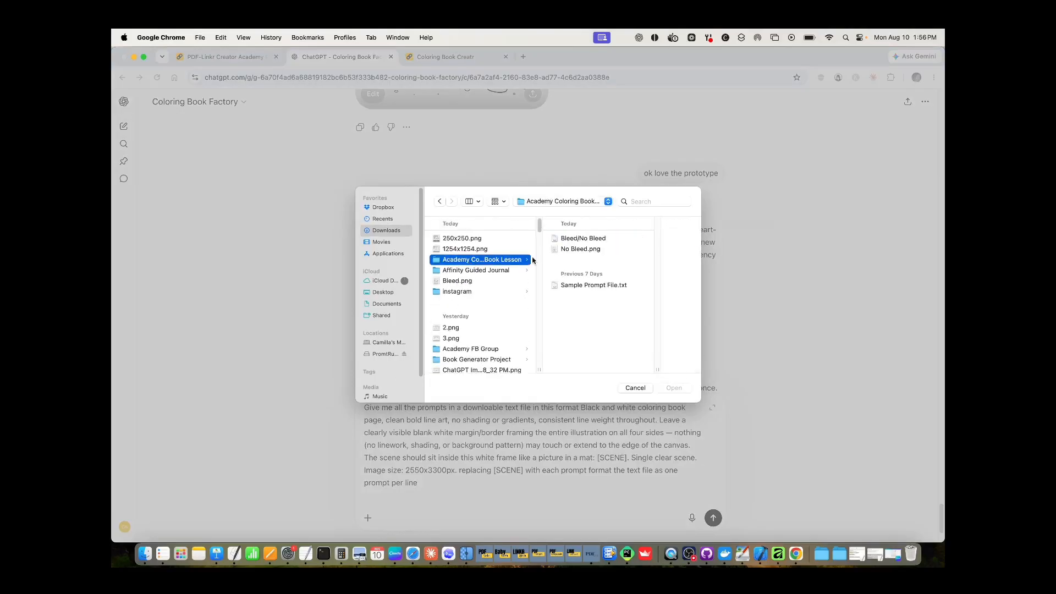
left_click(590, 285)
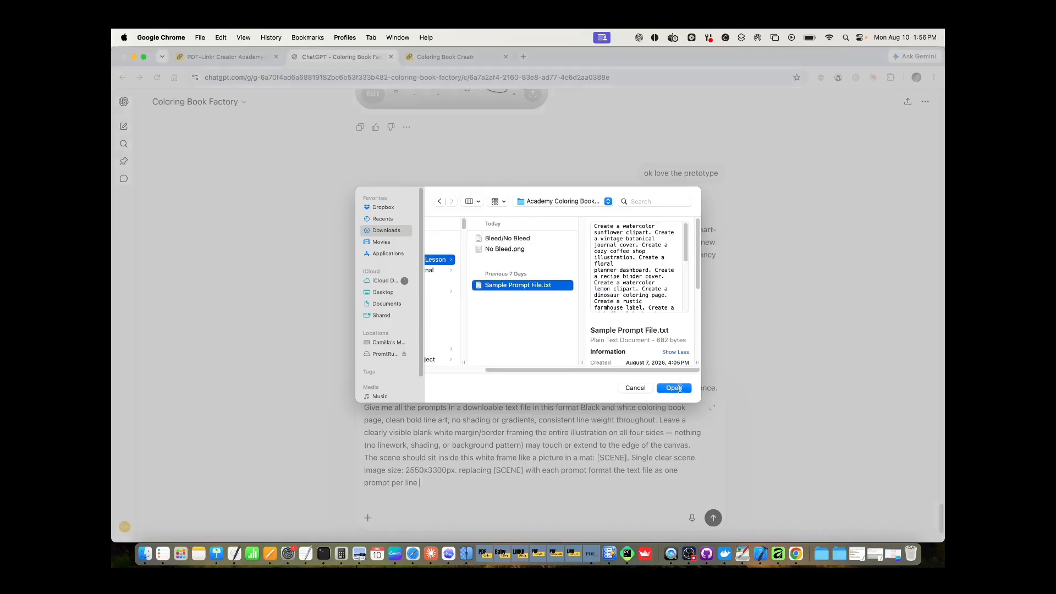
left_click(681, 389)
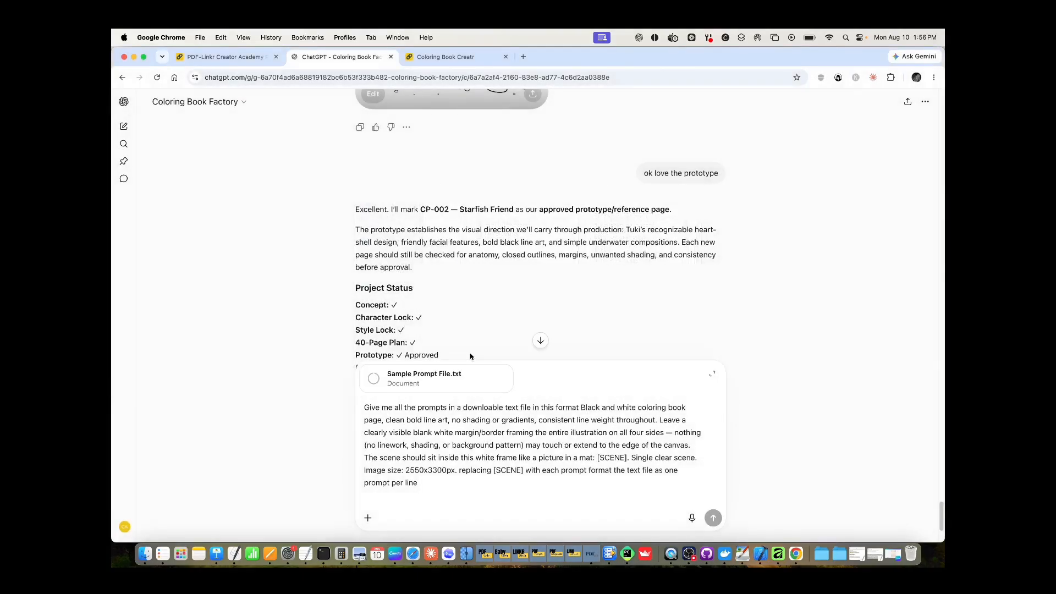
Send the message with "folowing the example upload exactly" added, and download the generated Tuki_Ocean_Life_40_Prompts.txt.
left_click(438, 482)
type("folowing the e")
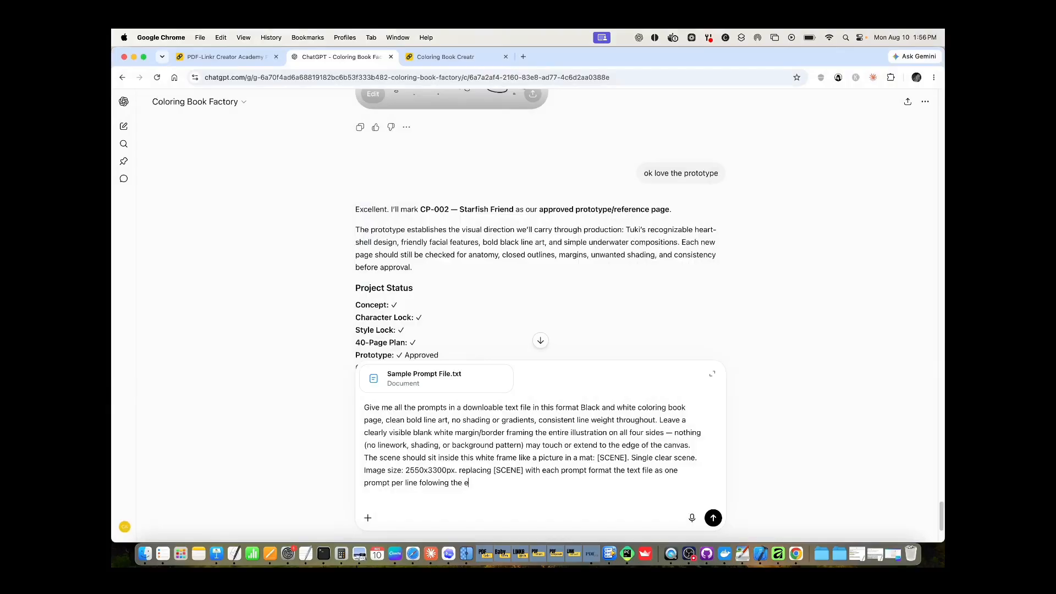
type("xample upload exactly")
left_click(713, 518)
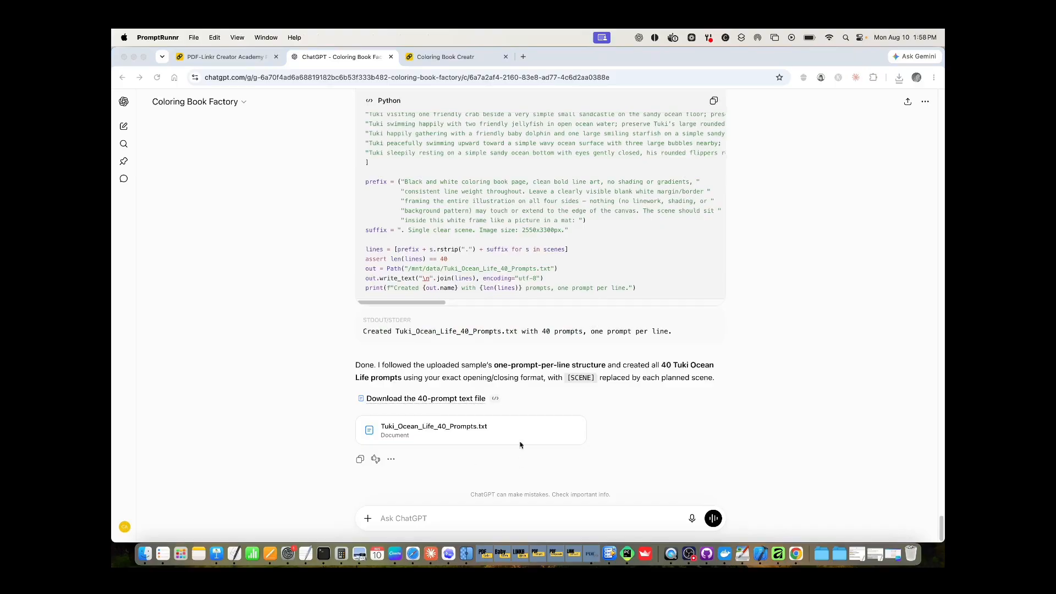
left_click(570, 432)
left_click(572, 431)
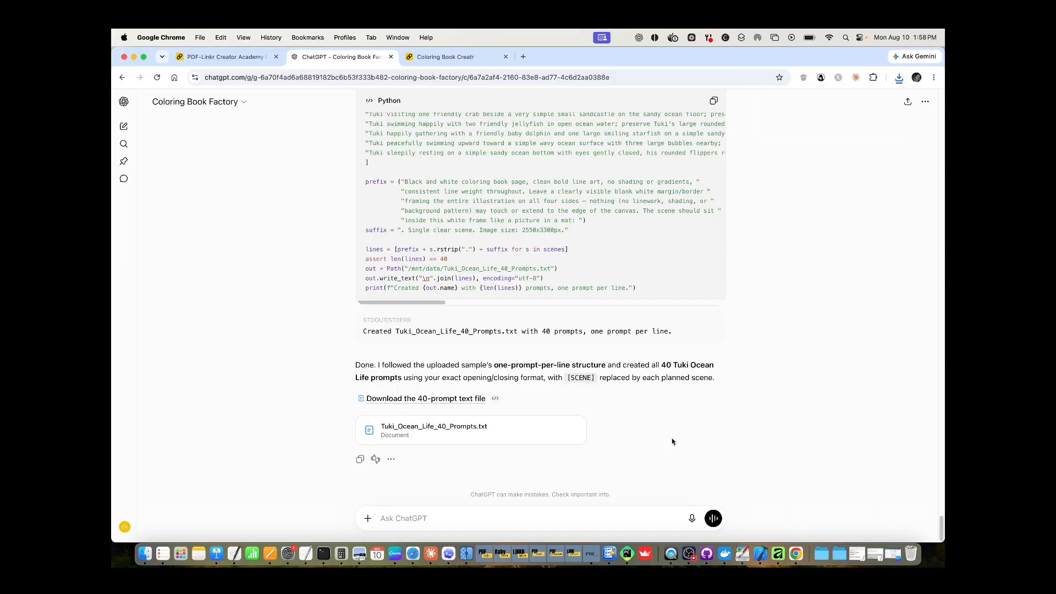
Switch to PromptRunnr and open the pinned Coloring Book Factory GPT in its ChatGPT pane.
left_click(611, 555)
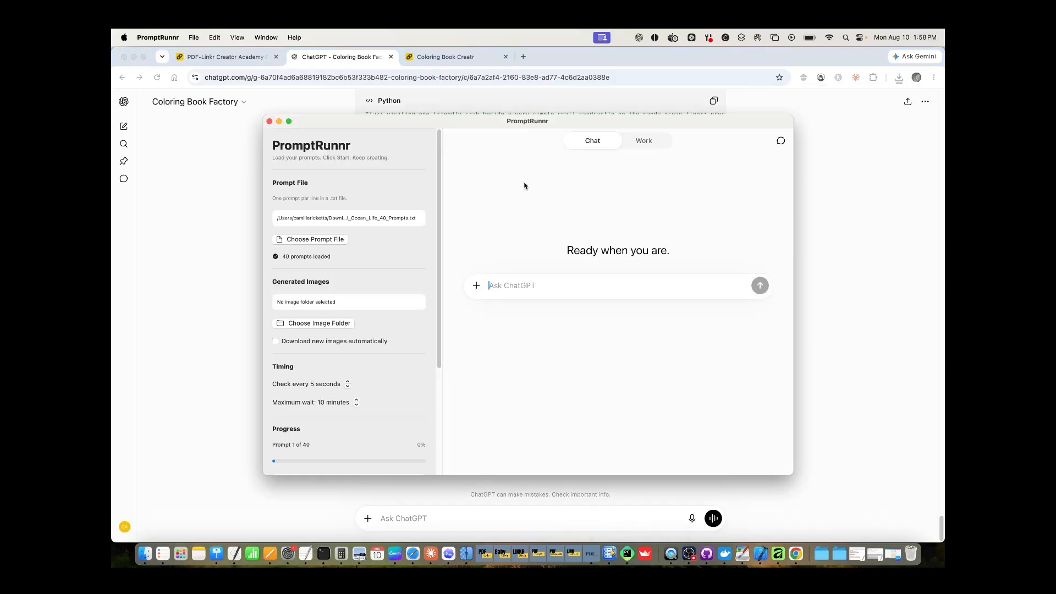
left_click(456, 140)
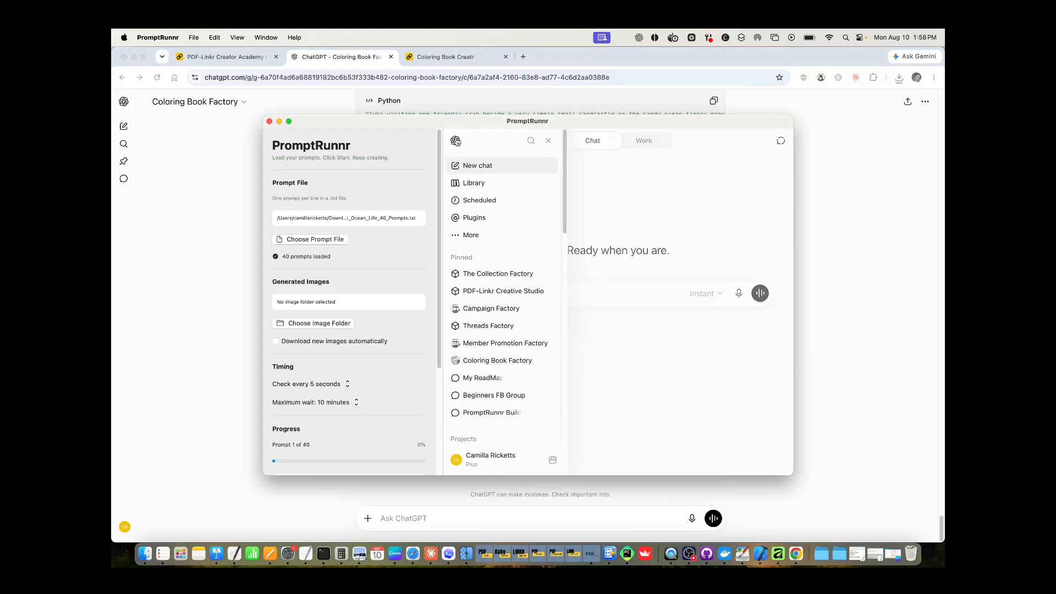
left_click(484, 360)
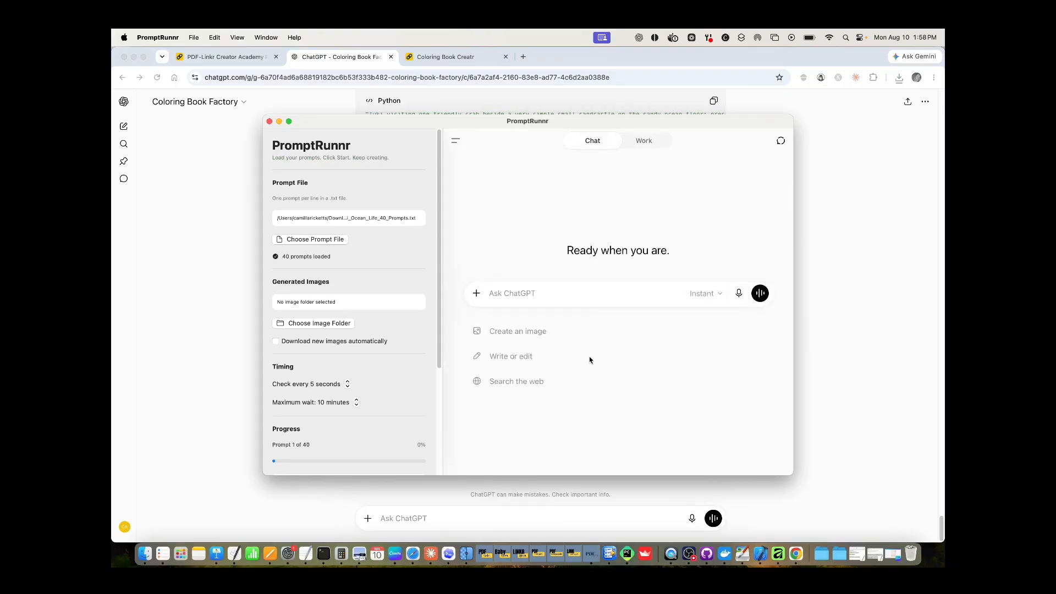
Load Tuki_Ocean_Life_40_Prompts (1).txt from Downloads as the prompt file.
left_click(308, 240)
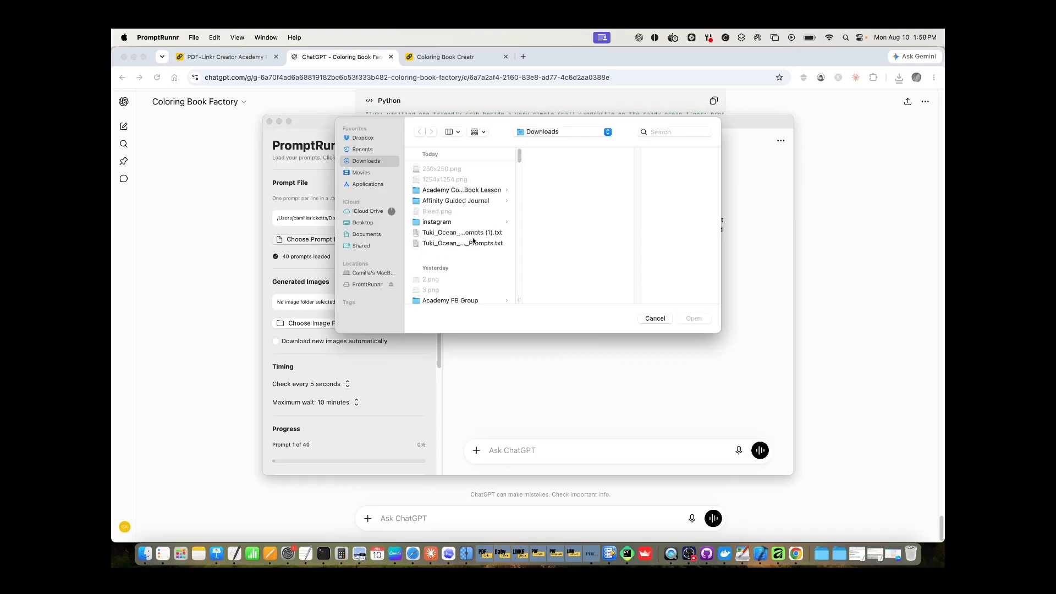
left_click(482, 233)
double_click(481, 234)
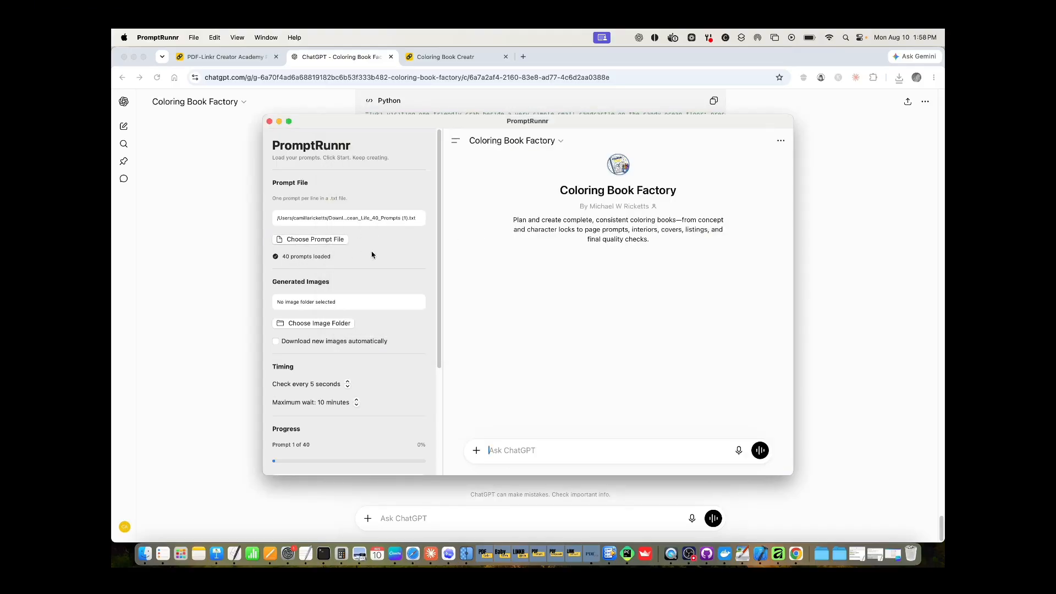
Create a "Tuki Images" folder inside Academy Coloring Book Lesson and set it as the generated images folder.
left_click(326, 326)
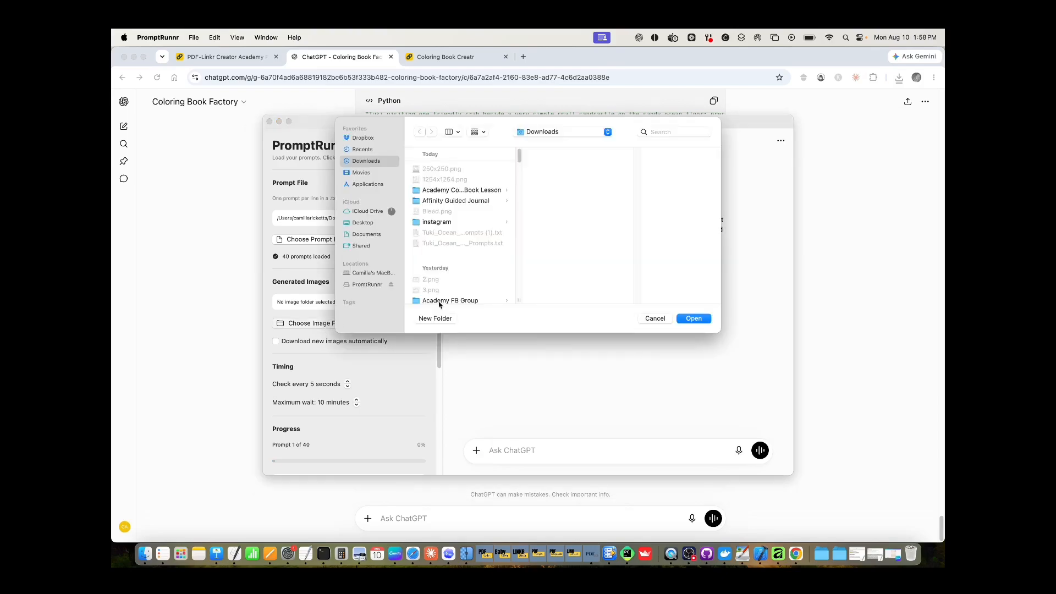
left_click(474, 192)
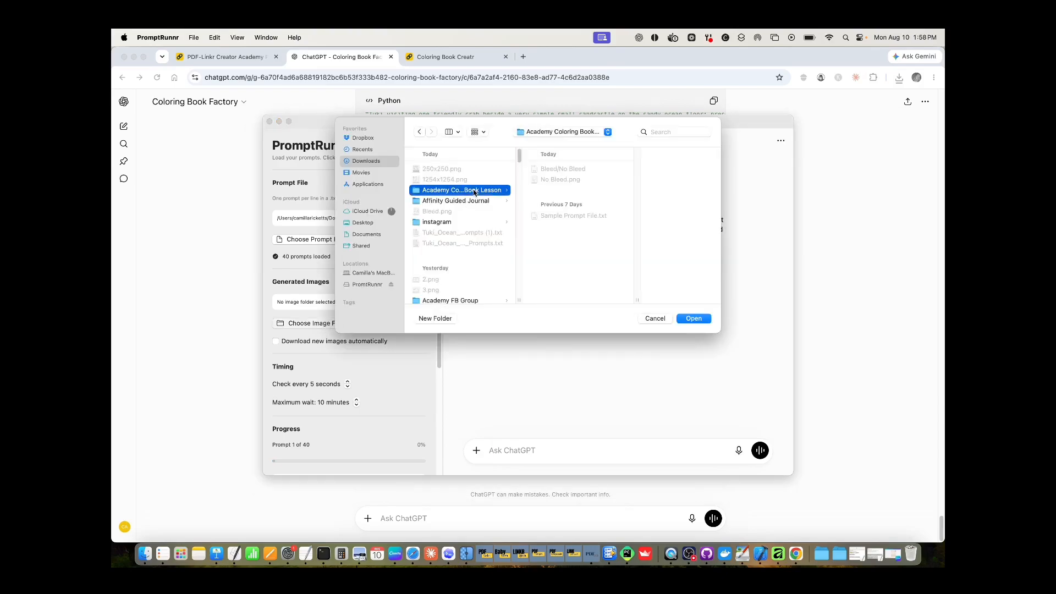
left_click(440, 320)
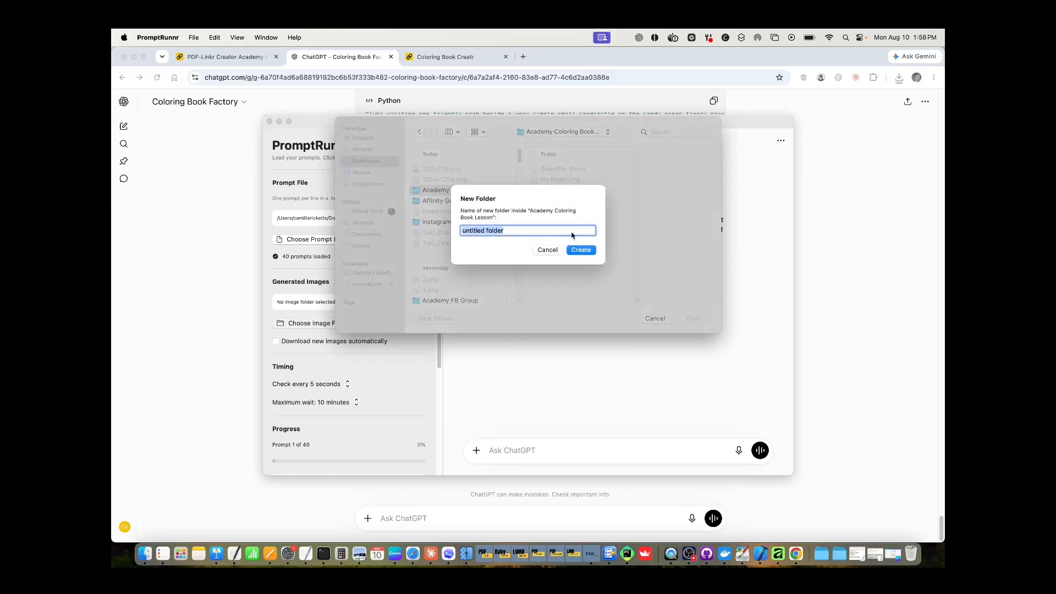
type("Tuki Images")
key("Return")
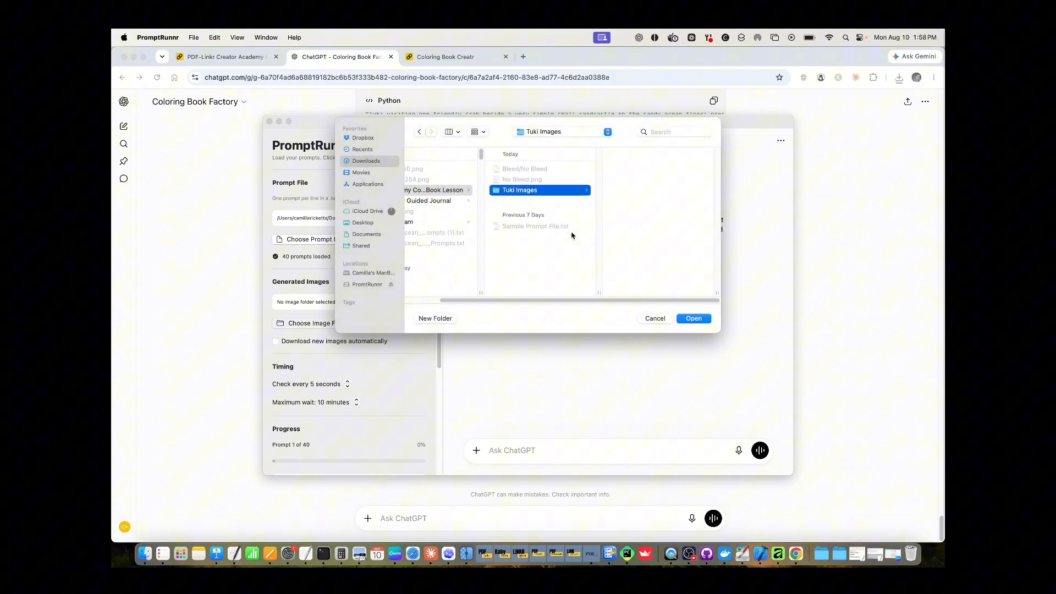
left_click(688, 319)
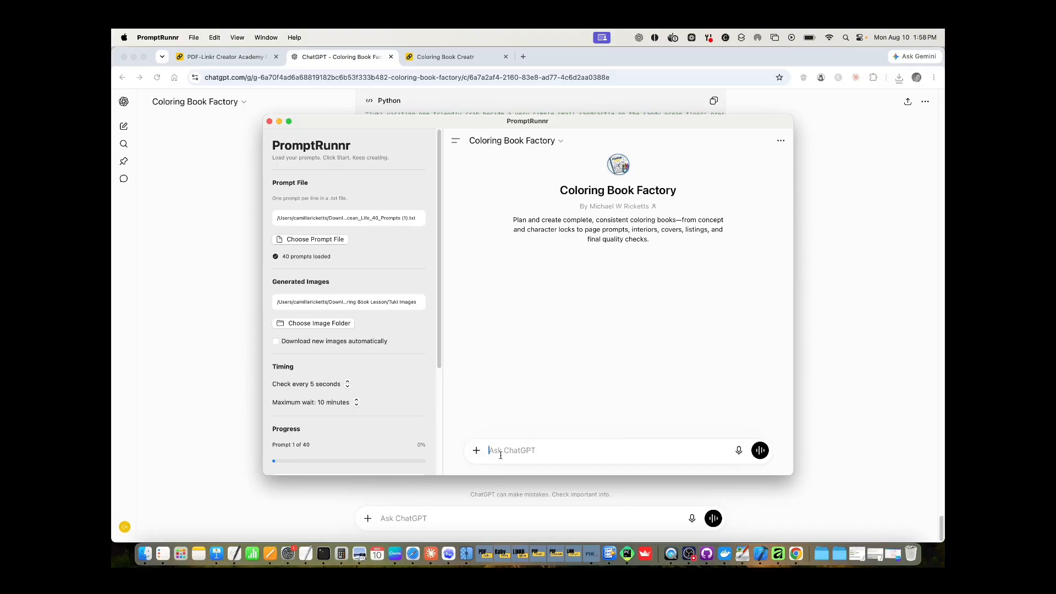
Ask for a white front matter page with Tuki the Turtle, Publisher PDF-Linkr Academy, Copyright PDF-Linkr Academy 2026 and Font Monserrat.
type("create a white page with my front matter")
type("Tuki the Turtle Publisher PDF-Linkr Academy Copyright PDF-Linkr Academy 2026 Font Monserrat")
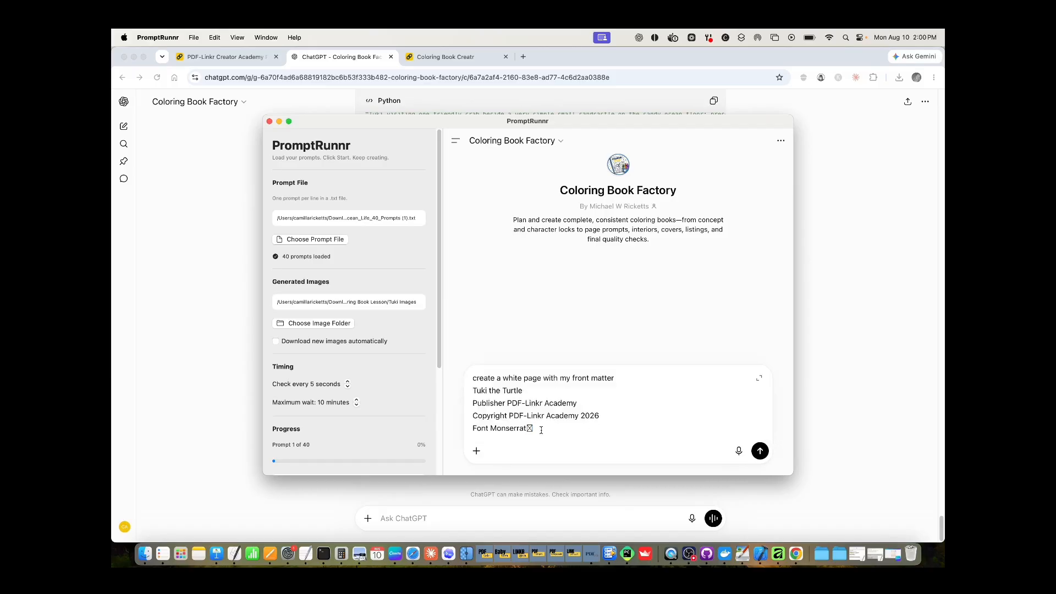
key("BackSpace")
key("Return")
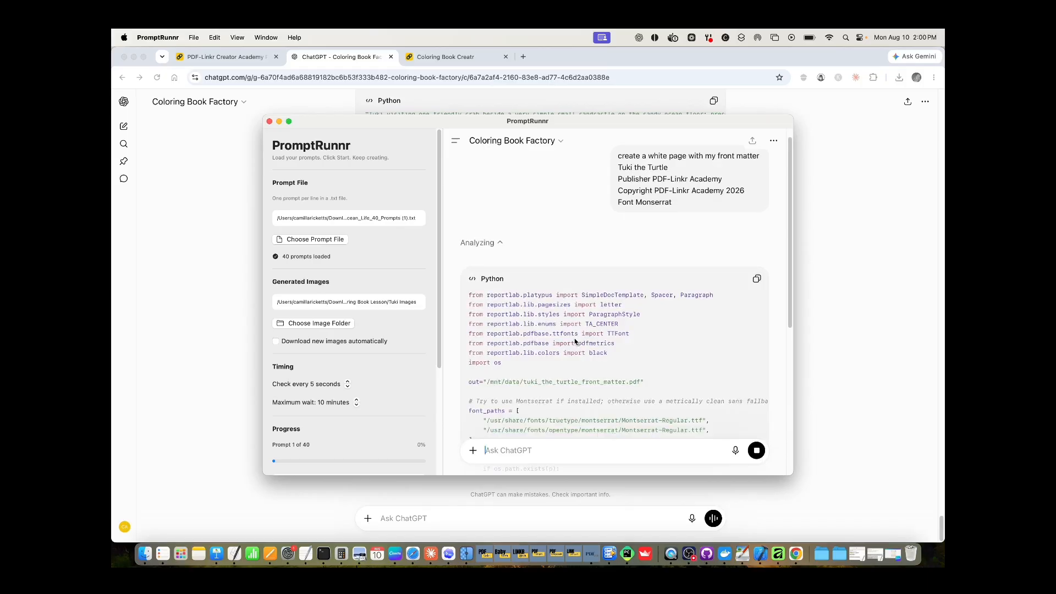
scroll(479, 346, "down", 10)
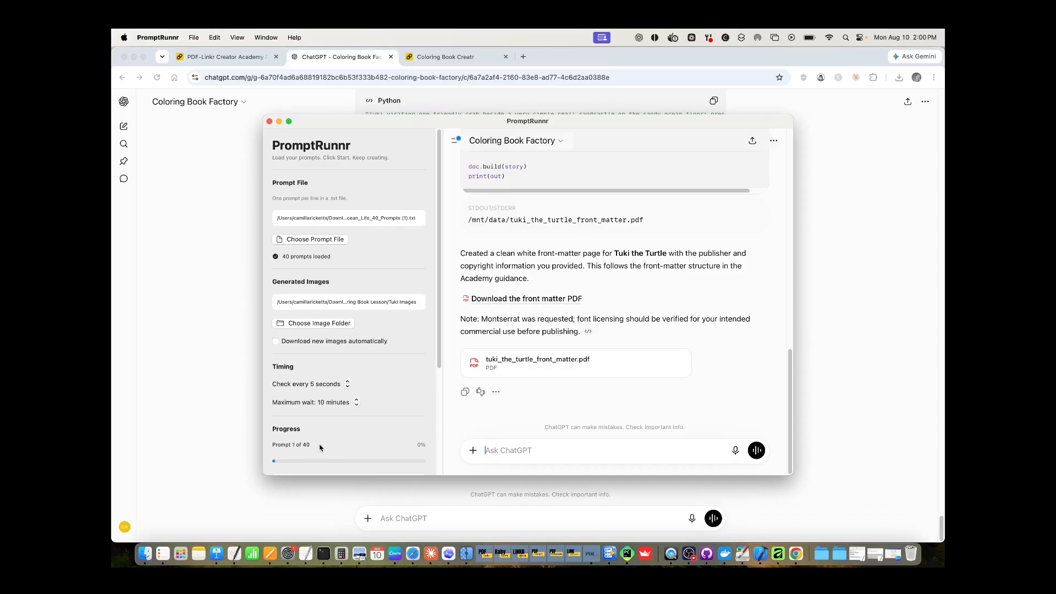
Start the batch run of the loaded prompts and minimize the PromptRunnr window.
scroll(322, 449, "down", 4)
left_click(311, 402)
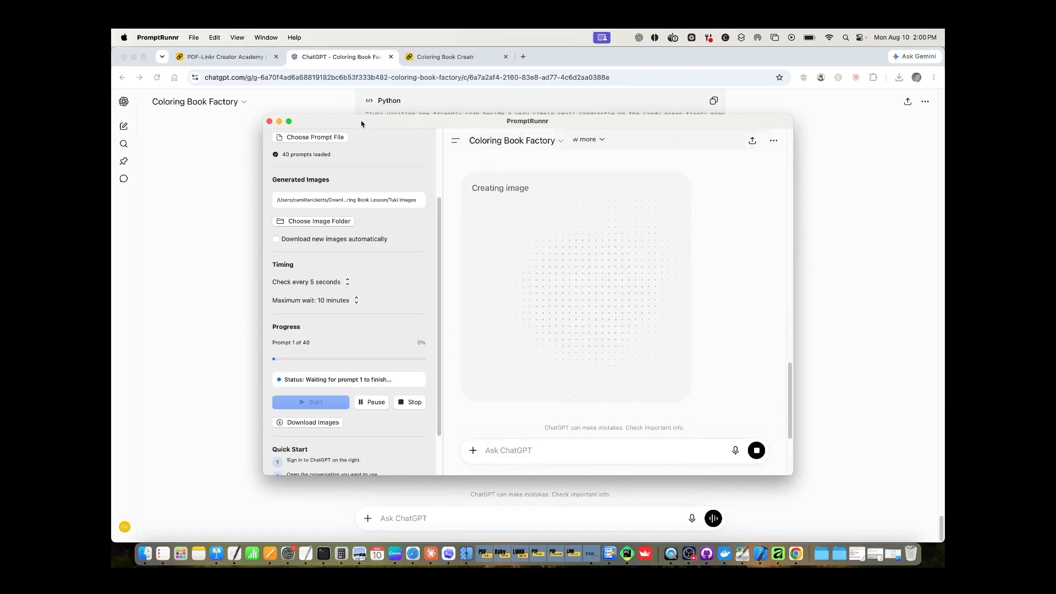
left_click_drag(360, 126, 575, 117)
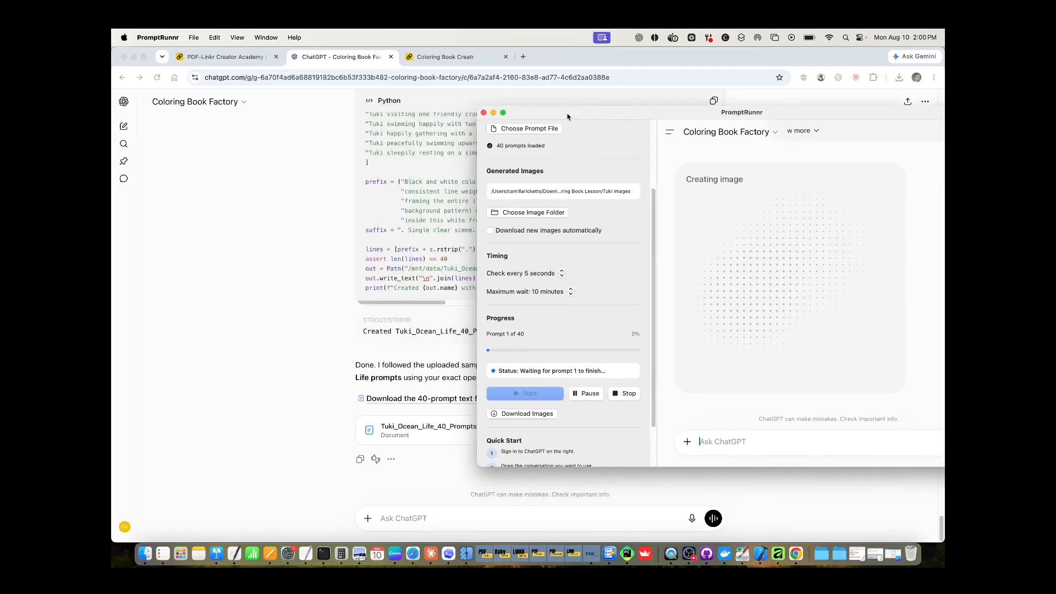
left_click(493, 114)
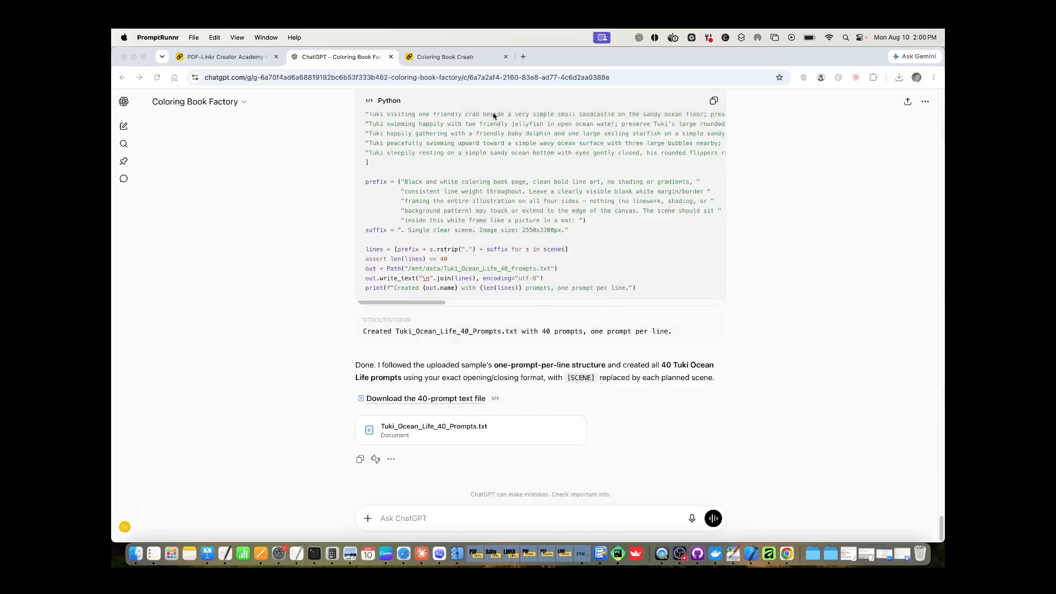
Draft a ChatGPT request for the coloring book's Amazon KDP listing, asking for 3 categories that best suit the content.
left_click(406, 520)
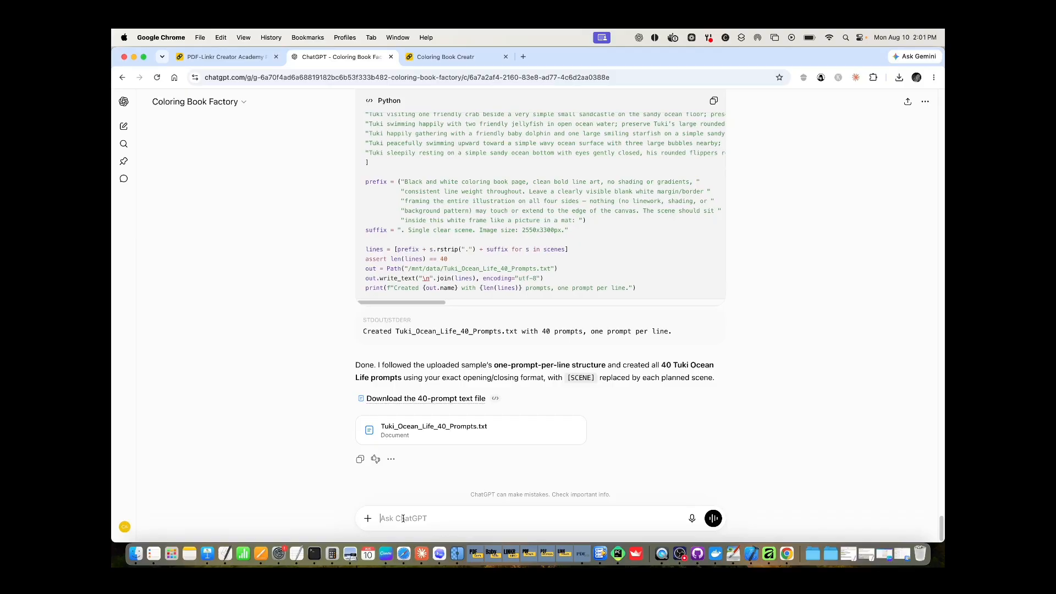
type("Let's create the Amazon KDP listing ")
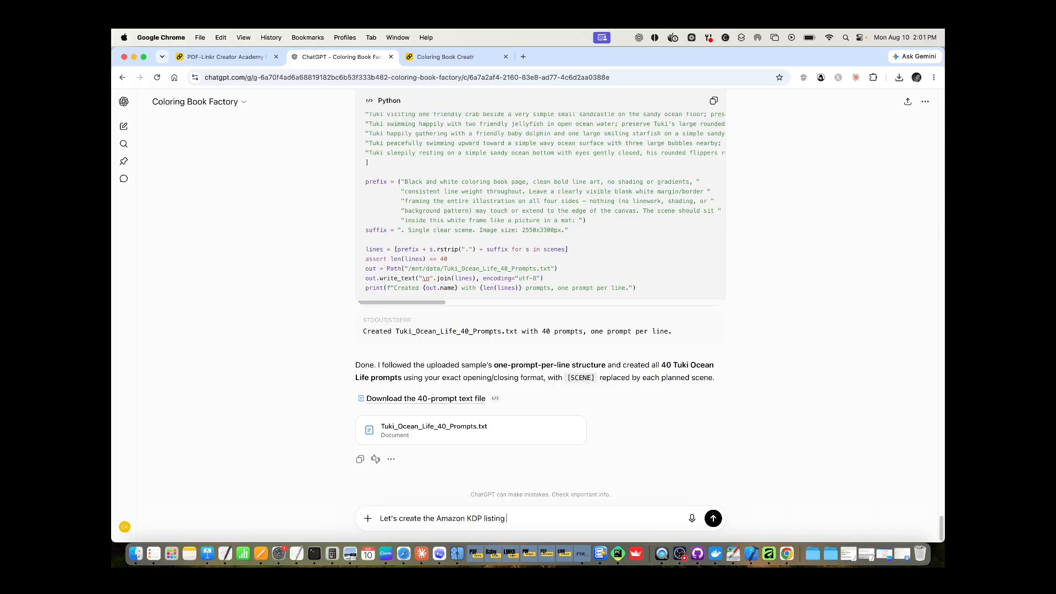
type("for this coloring book give me 3 categories that")
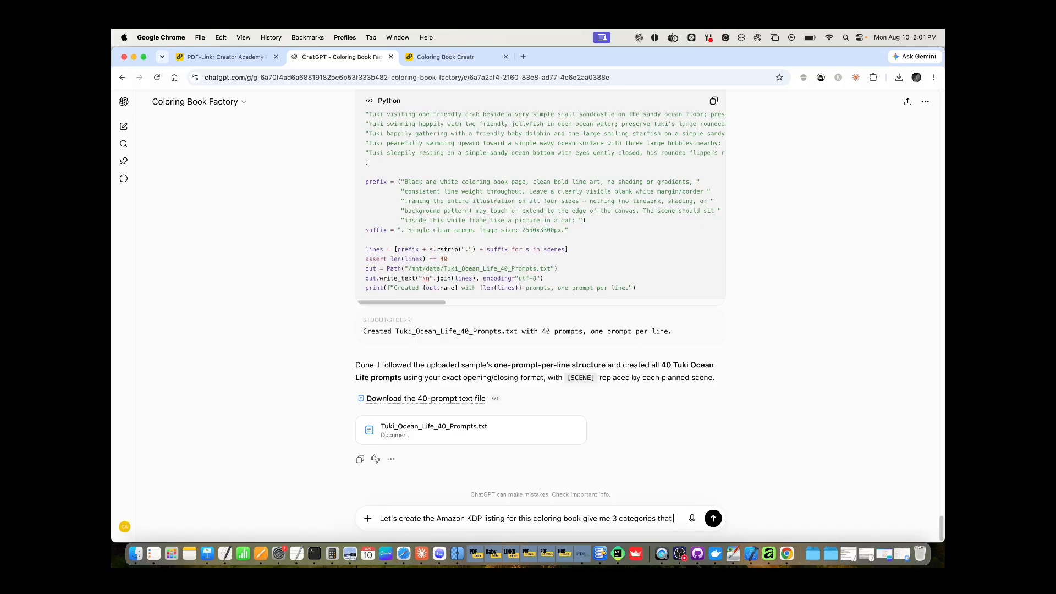
type(" best suit the")
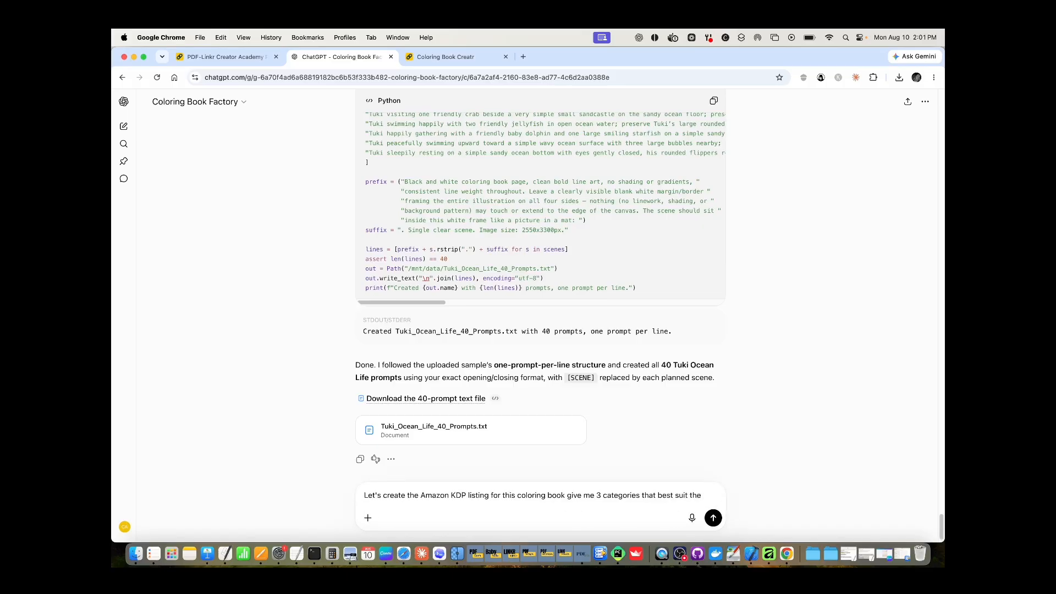
type(" content")
key("shift+Return")
key("shift+Return")
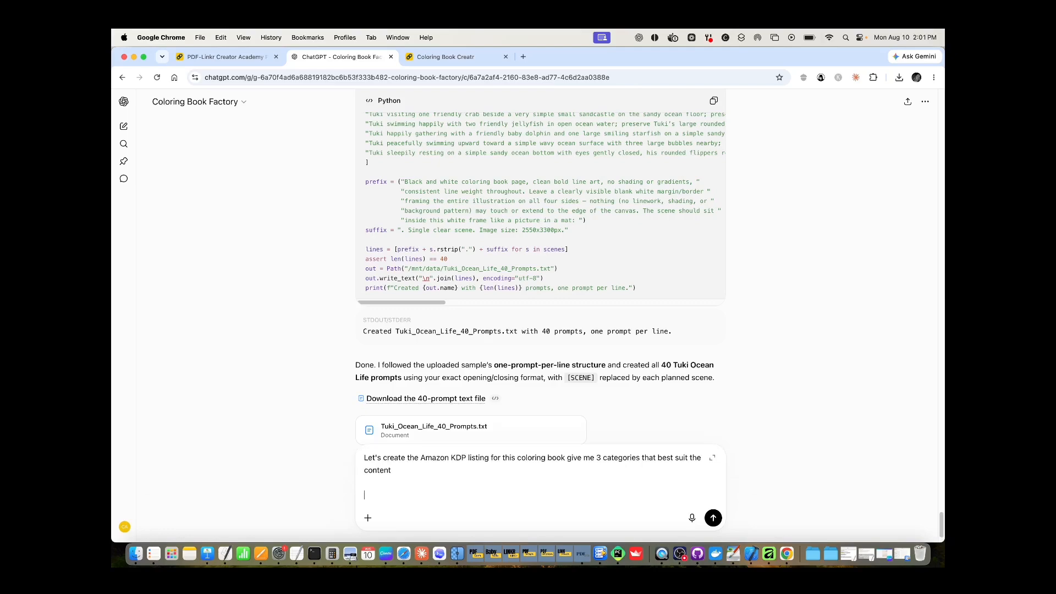
Add Listing Title, subtitle, Description and back cover blurb to the KDP listing request and send it.
type("Lis")
type("t")
key("BackSpace")
type("sting Title")
type(", sub")
type("titl")
type("e")
type("e")
type(", Des")
type("cription")
key("shift+Return")
type("back cover")
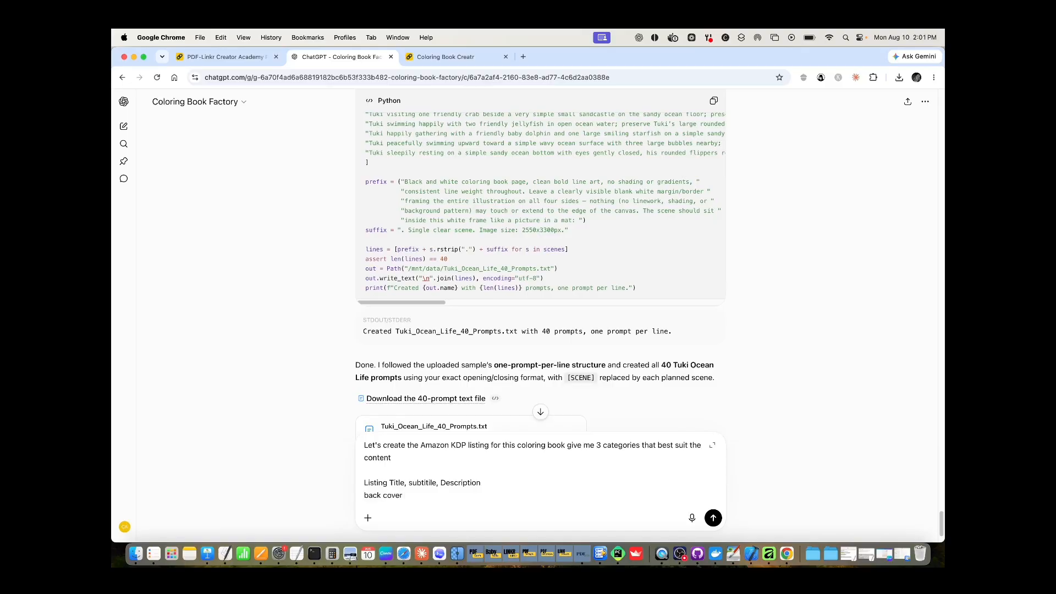
type(" blurb")
key("Return")
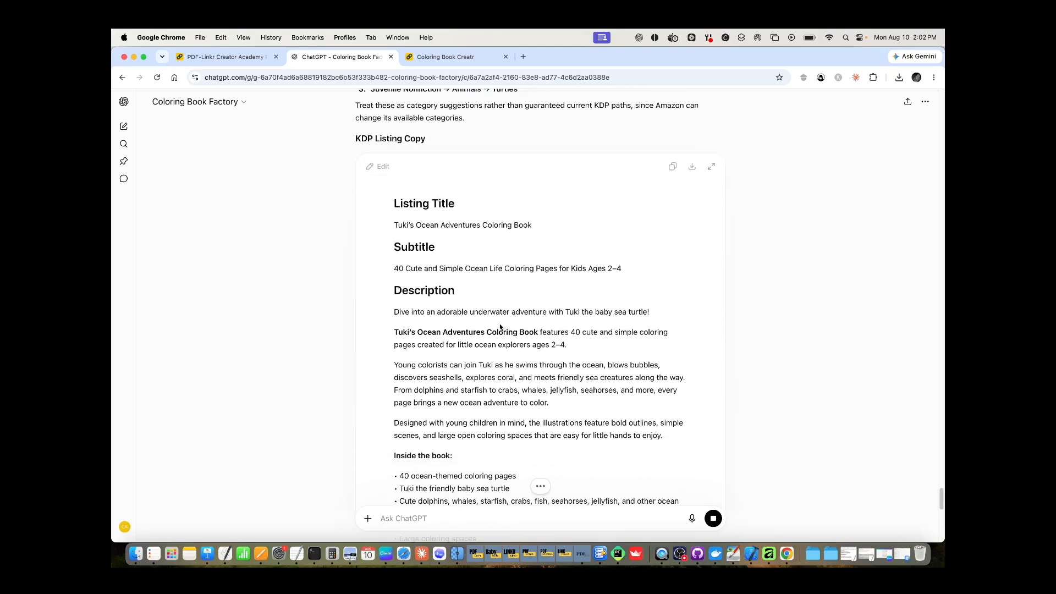
Review the generated KDP listing copy and ask for the 7 keyword phrases.
scroll(500, 325, "down", 5)
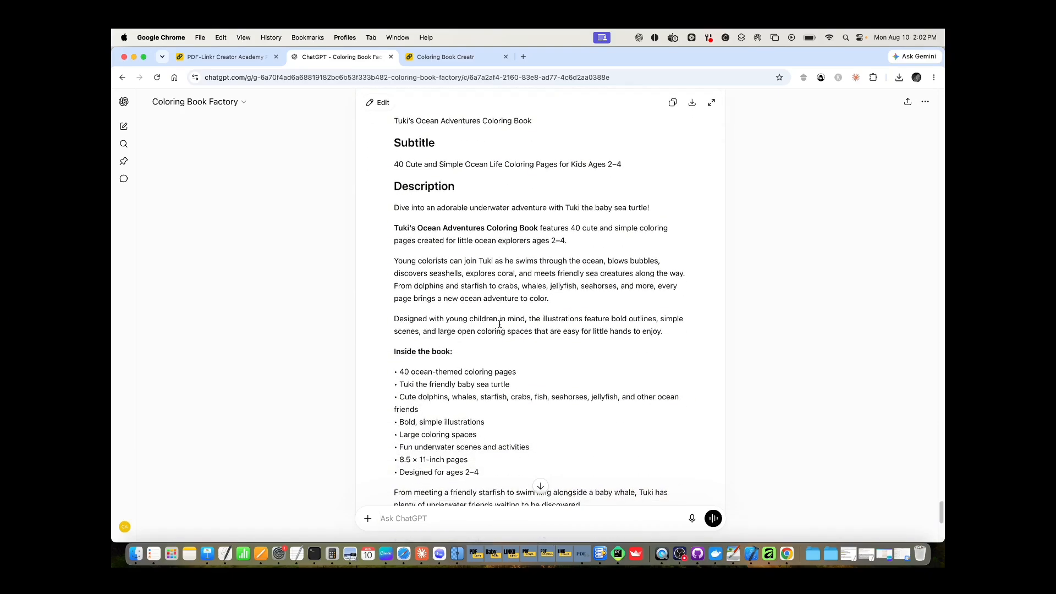
scroll(483, 321, "down", 4)
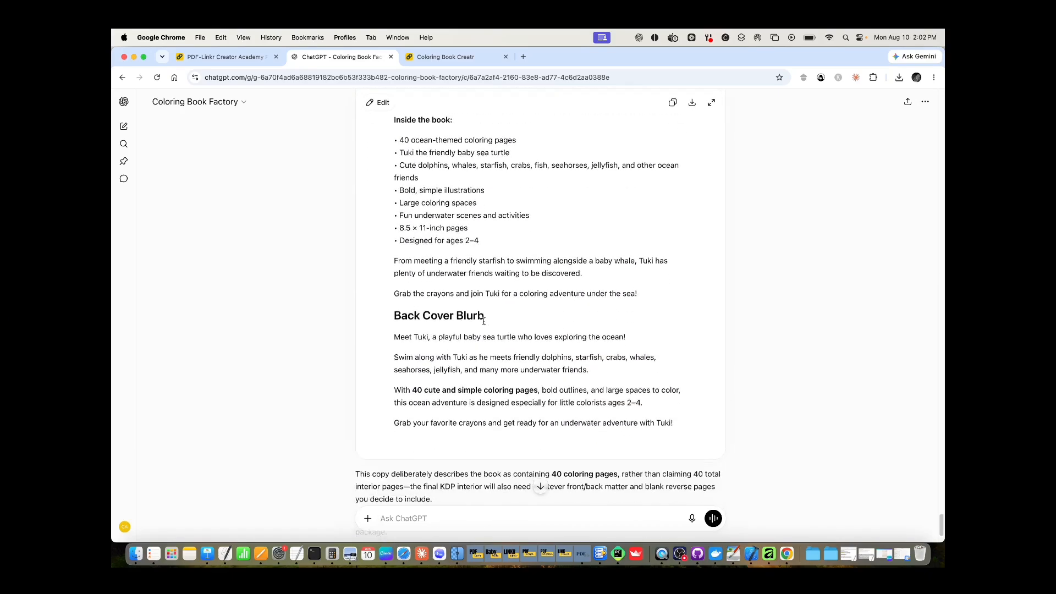
scroll(497, 331, "down", 1)
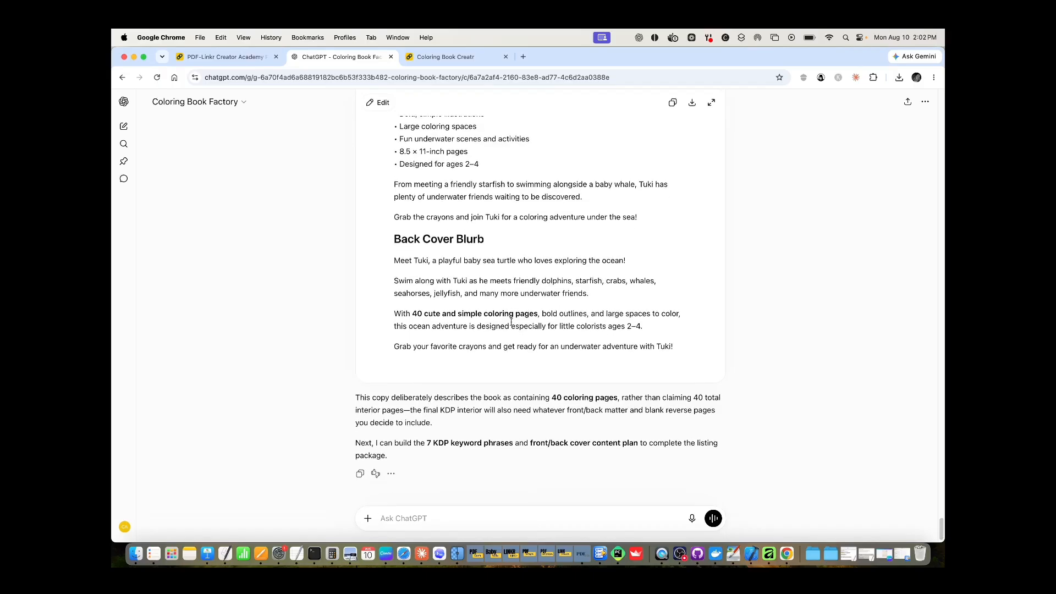
scroll(510, 321, "up", 1)
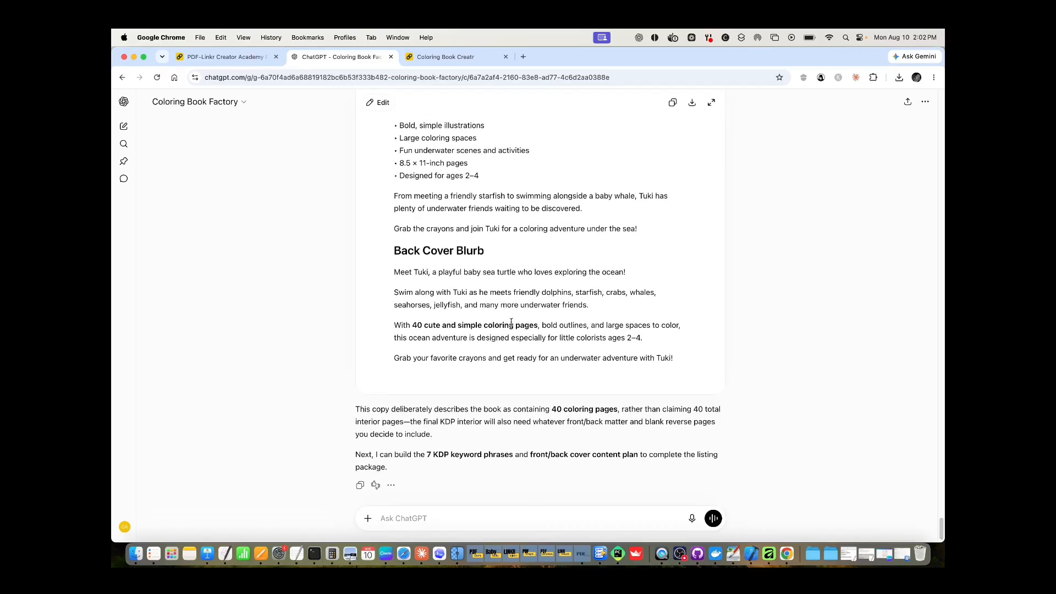
left_click(427, 518)
type("yes need the 7 kew")
type("word phrases")
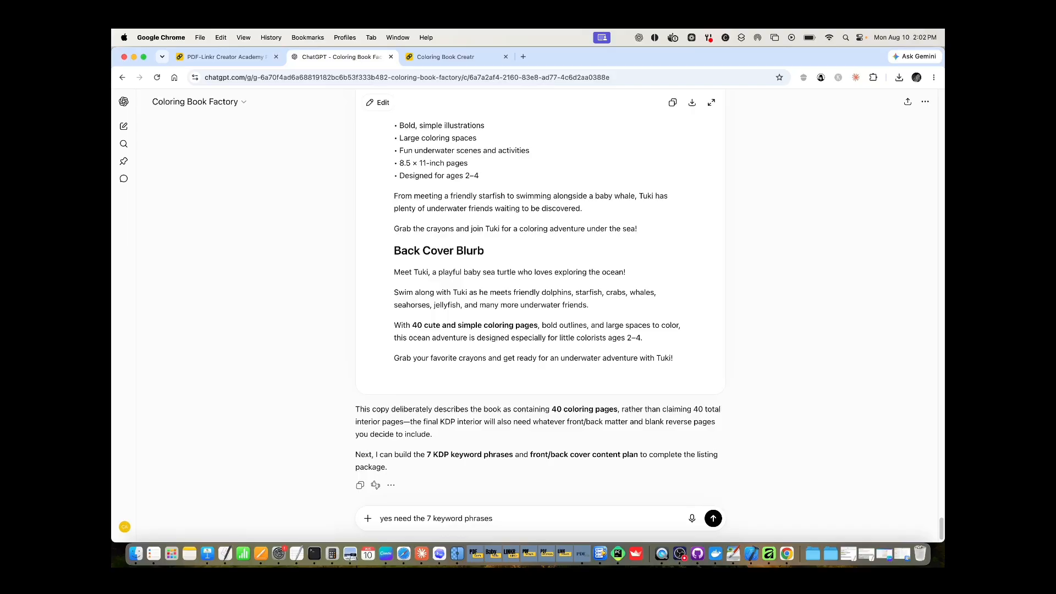
key("Return")
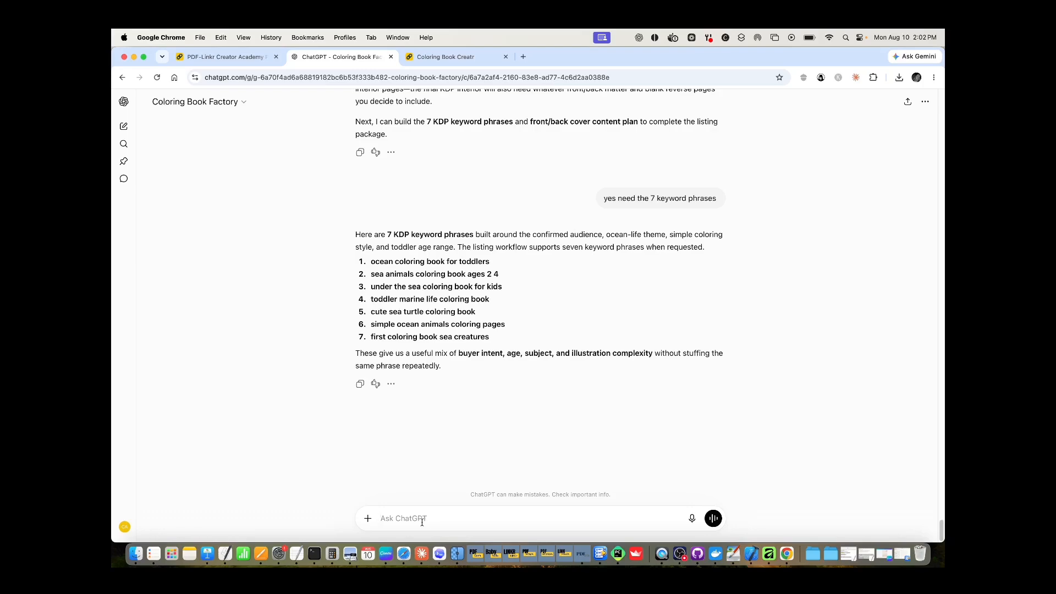
Ask for a full color 8.5x11 front cover with callouts showing the features and the title added.
type("go ahead and create the front co")
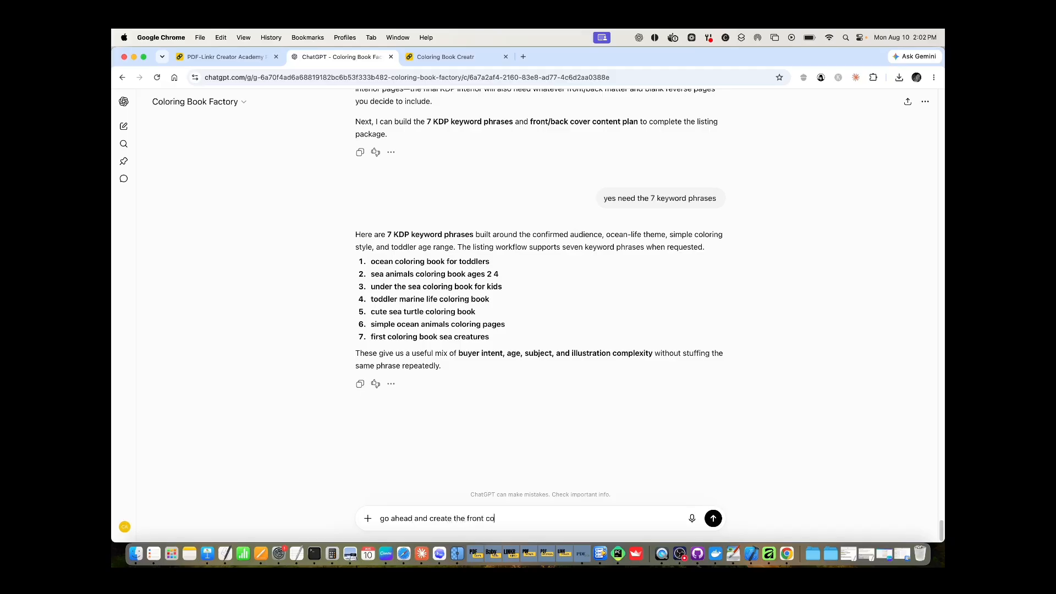
type("ver, full ")
type("co")
type("lor 8.5x11")
type(" add callours")
type("s to ")
type("show f")
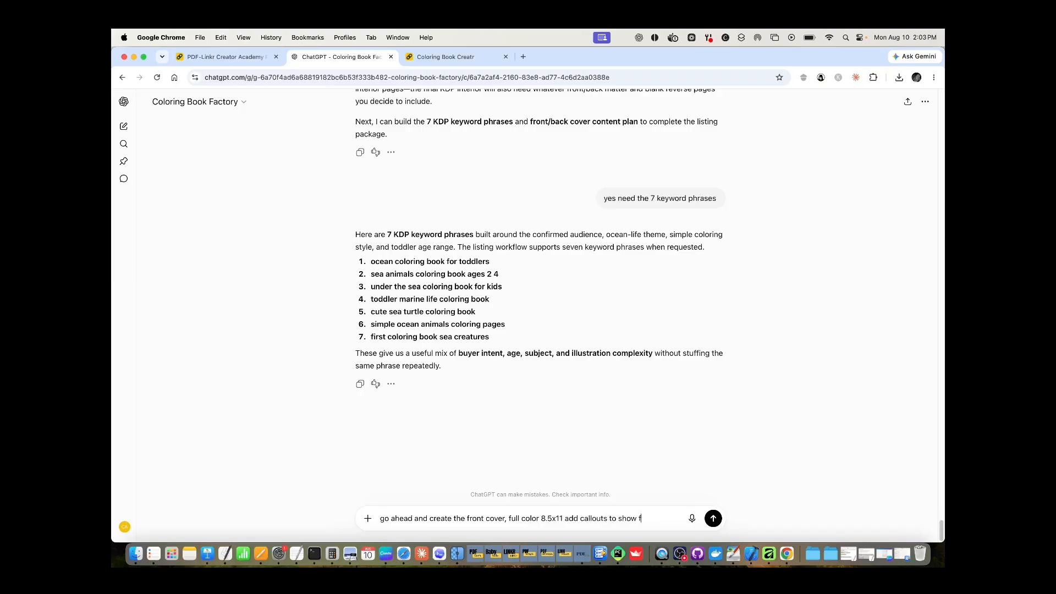
type("eatures and add title")
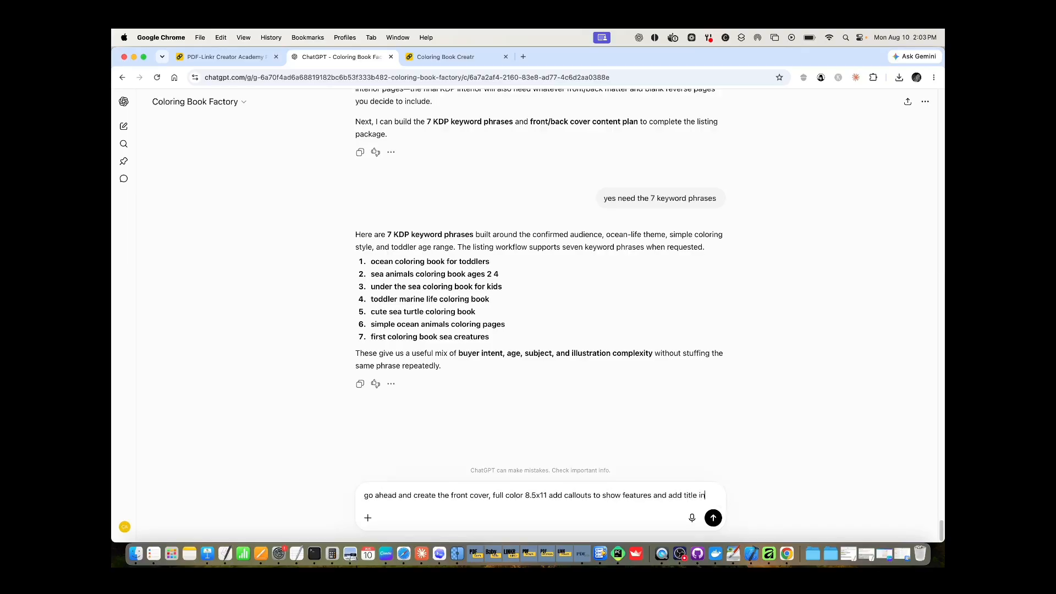
key("Return")
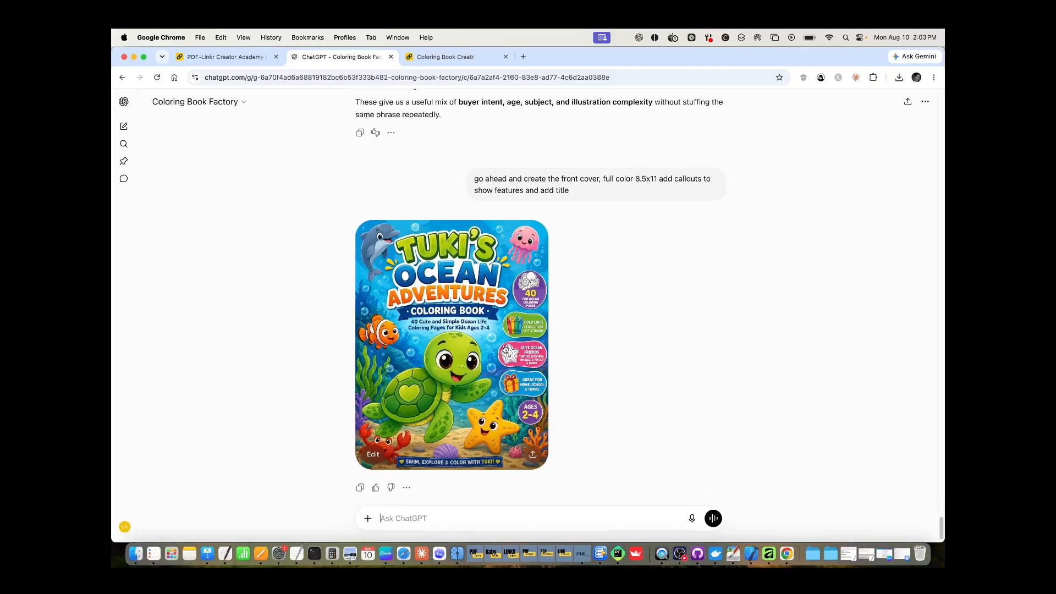
Download the generated front cover image and close its sharing dialog.
left_click(533, 426)
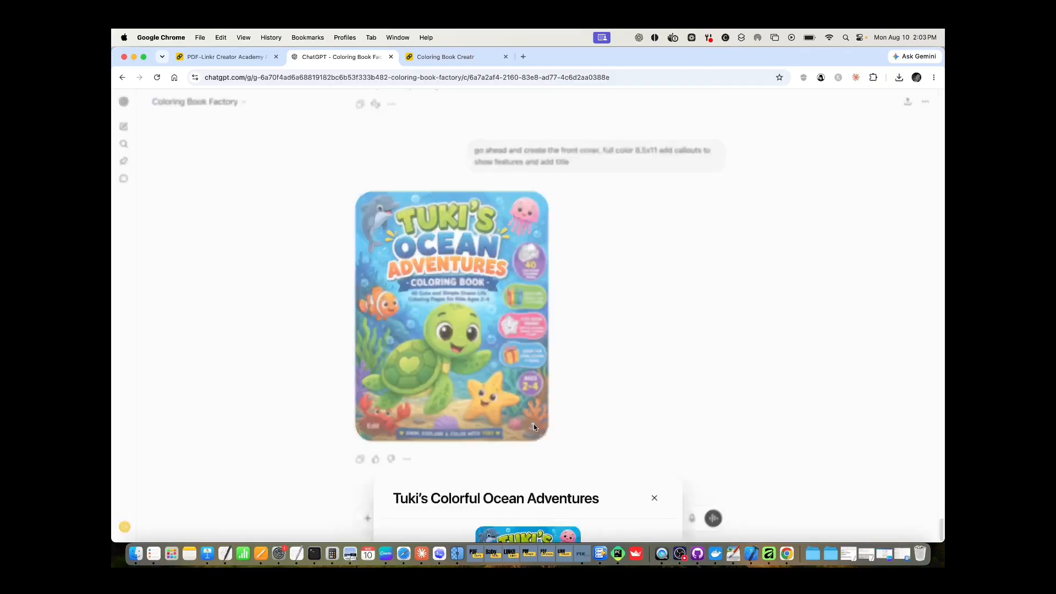
left_click(637, 412)
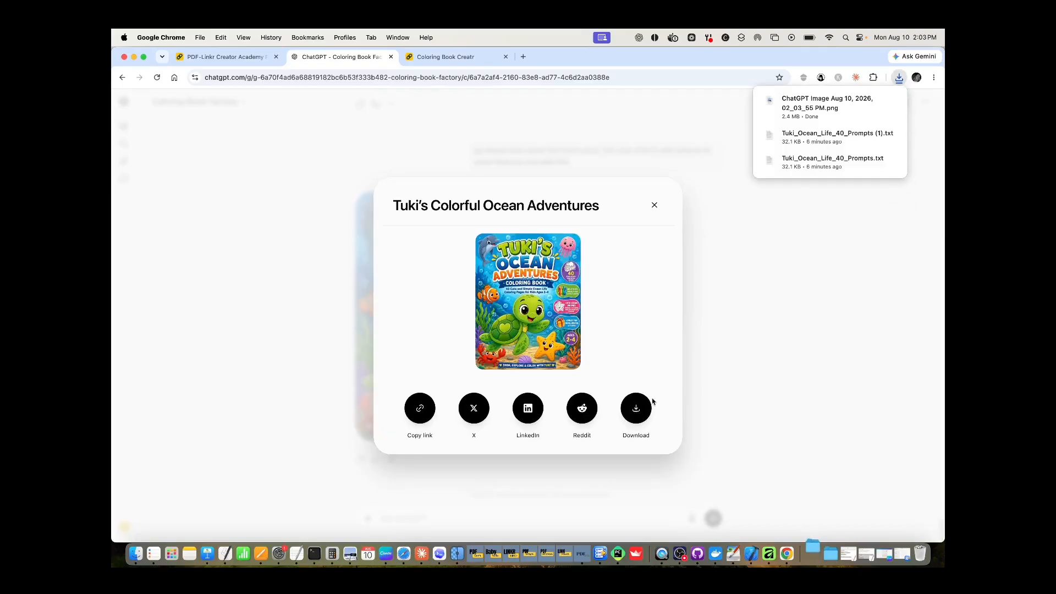
left_click(761, 330)
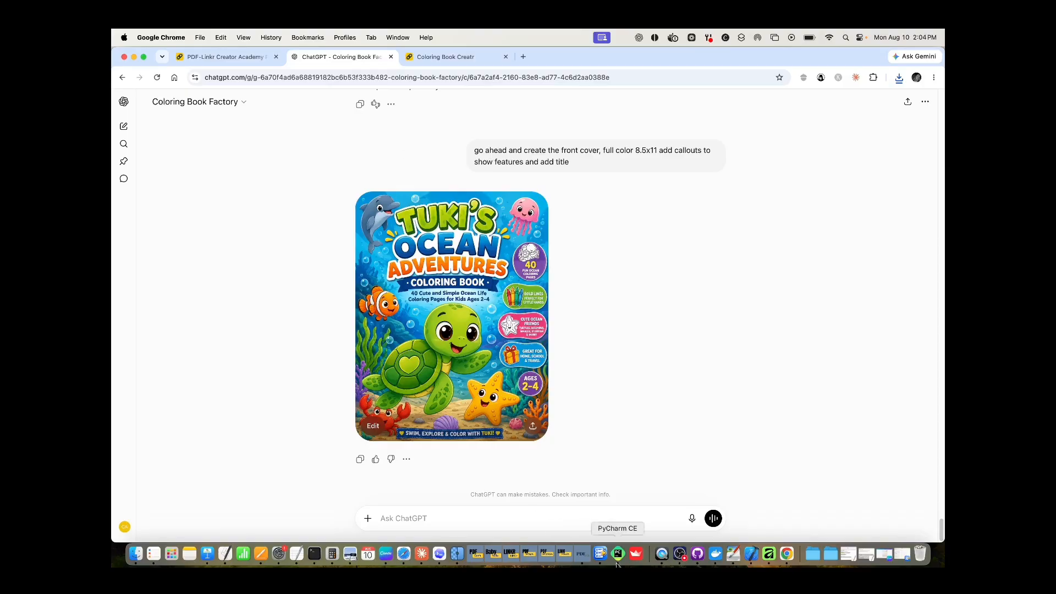
Switch to PromptRunnr and check the progress of the batch image run.
left_click(600, 557)
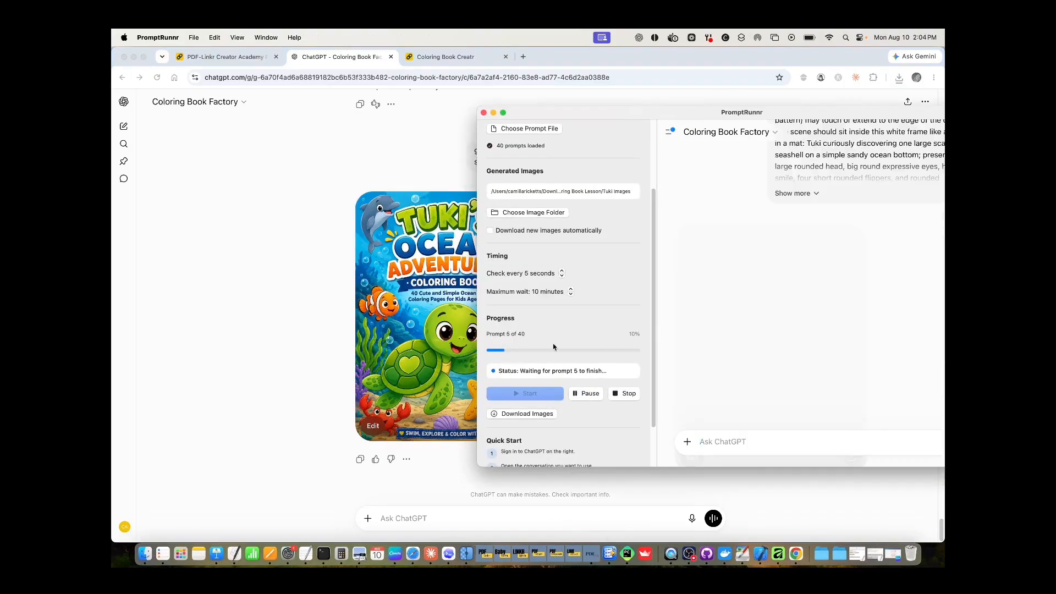
scroll(593, 341, "down", 3)
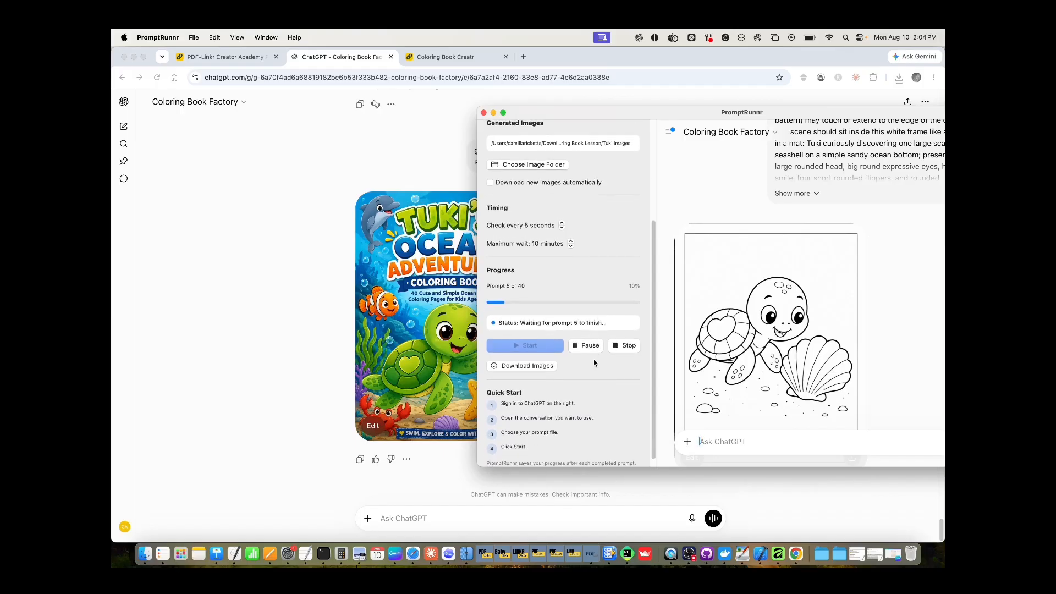
scroll(594, 357, "down", 2)
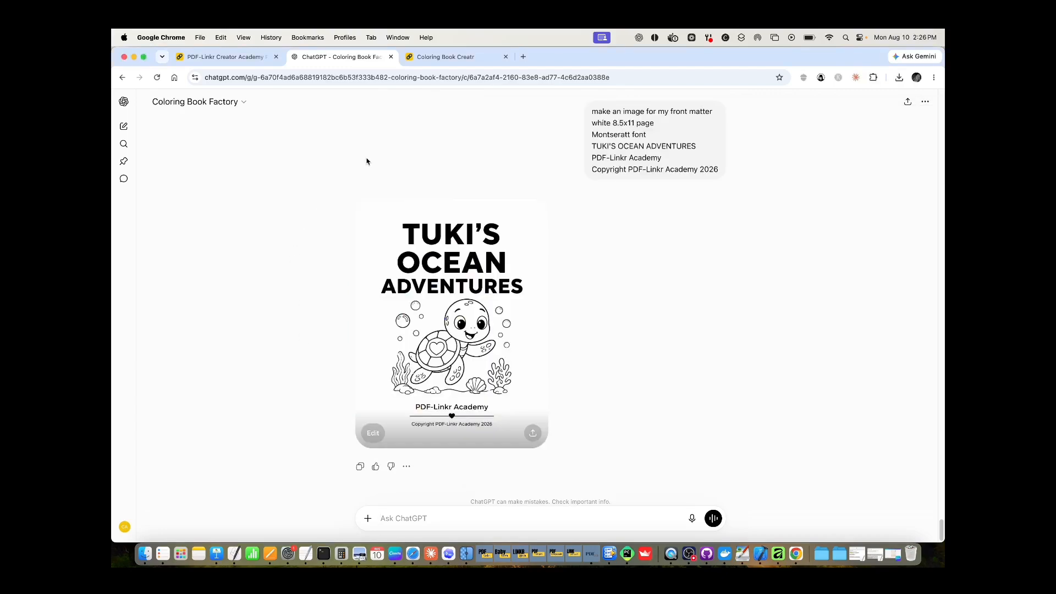
Switch to Coloring Book Creatr, set the interior's export color mode to CMYK and review the layout options.
left_click(447, 58)
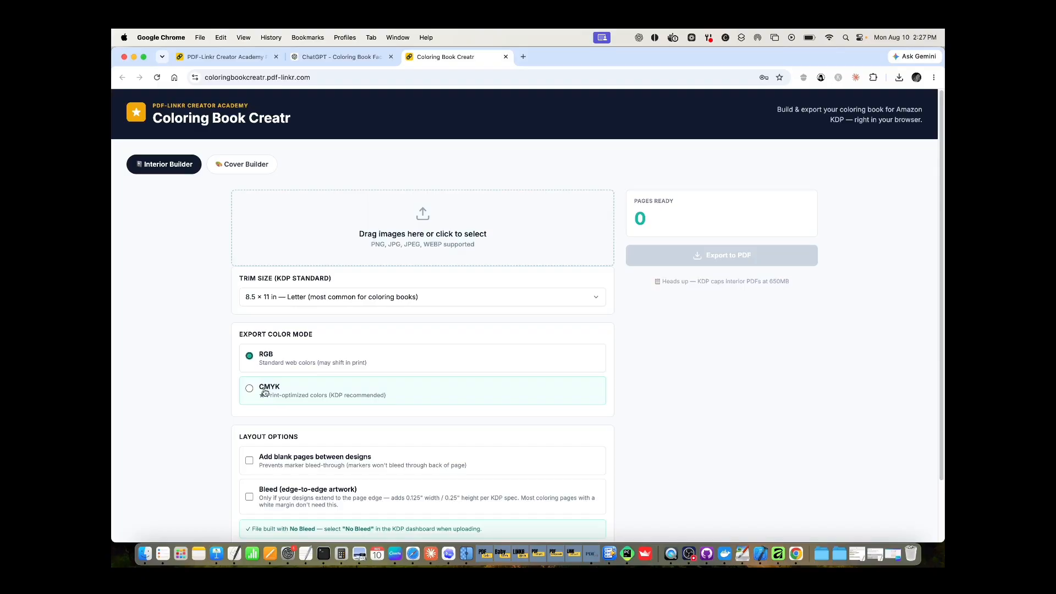
left_click(268, 389)
scroll(213, 391, "down", 3)
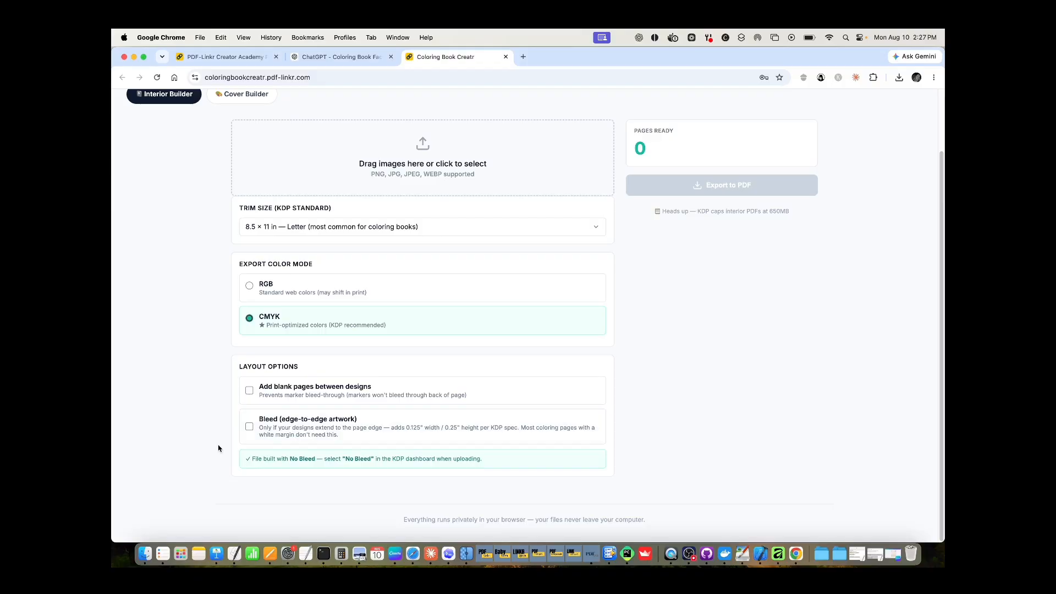
scroll(219, 449, "up", 3)
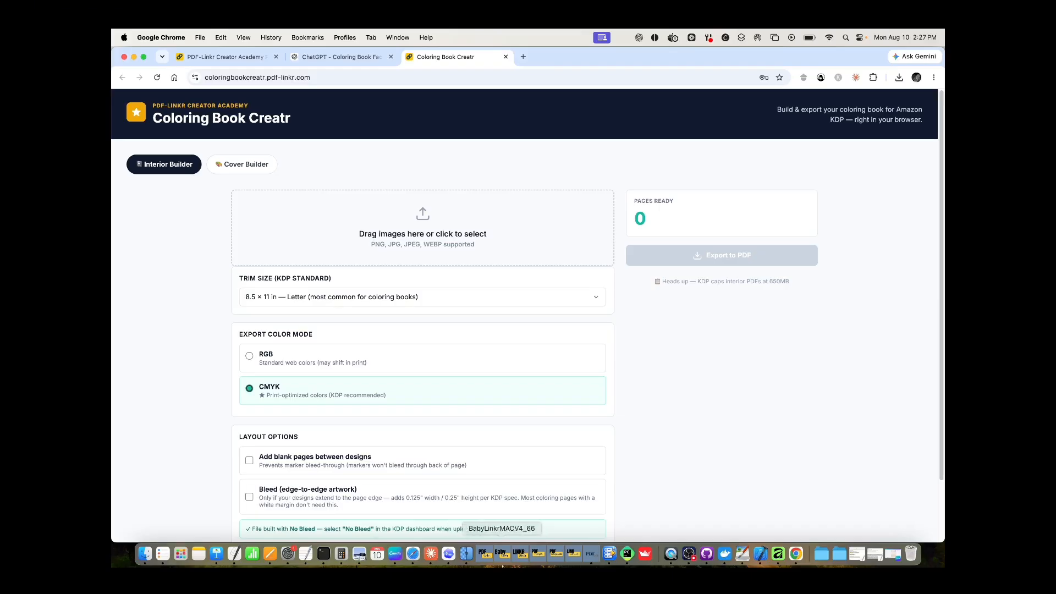
Bring up PromptRunnr, move its window fully into view to check the batch, and return to Coloring Book Creatr.
left_click(612, 557)
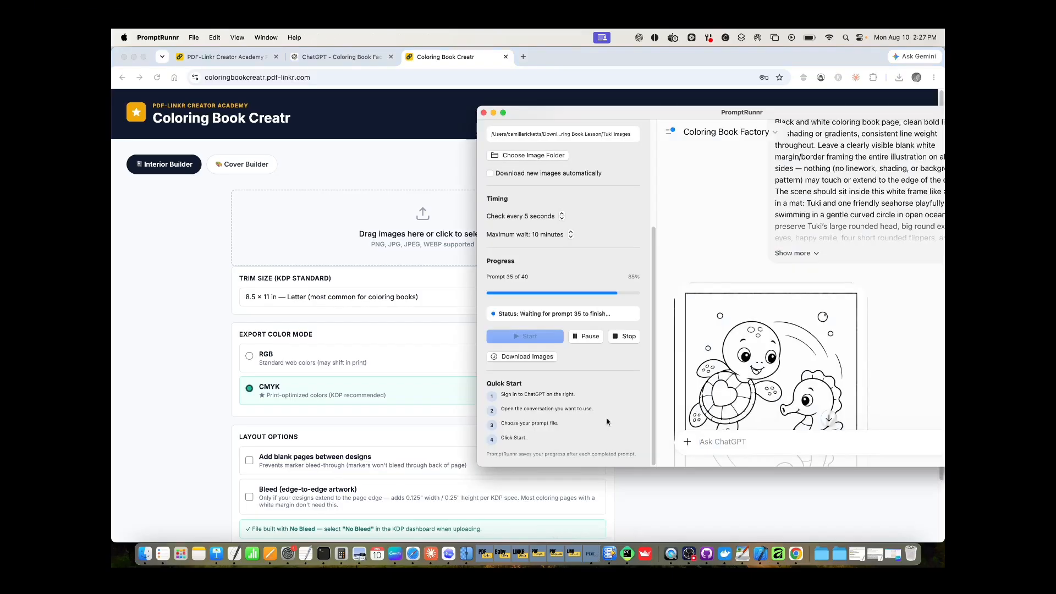
left_click_drag(746, 117, 588, 112)
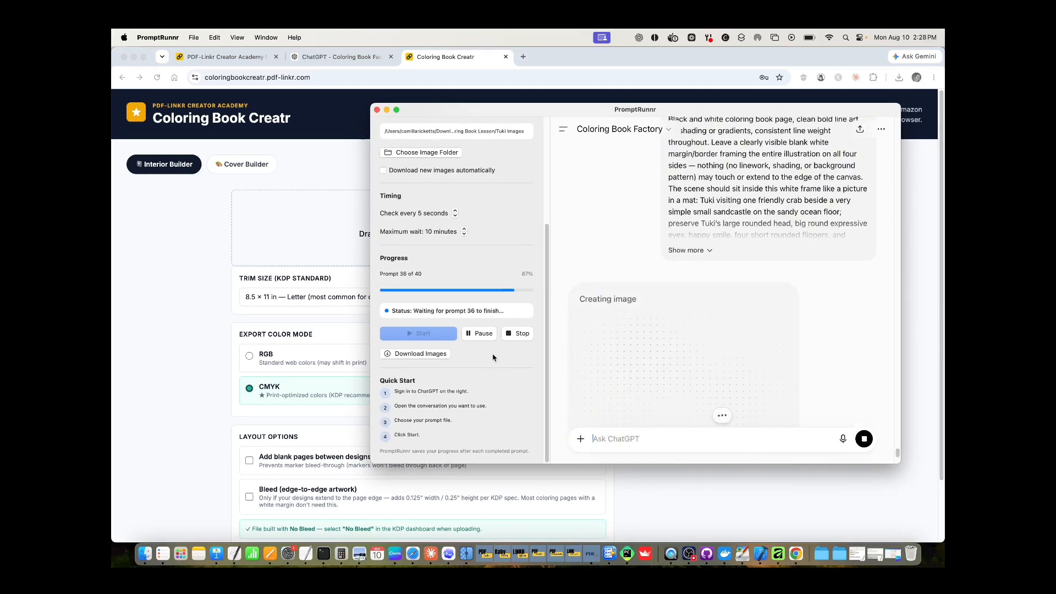
left_click(202, 375)
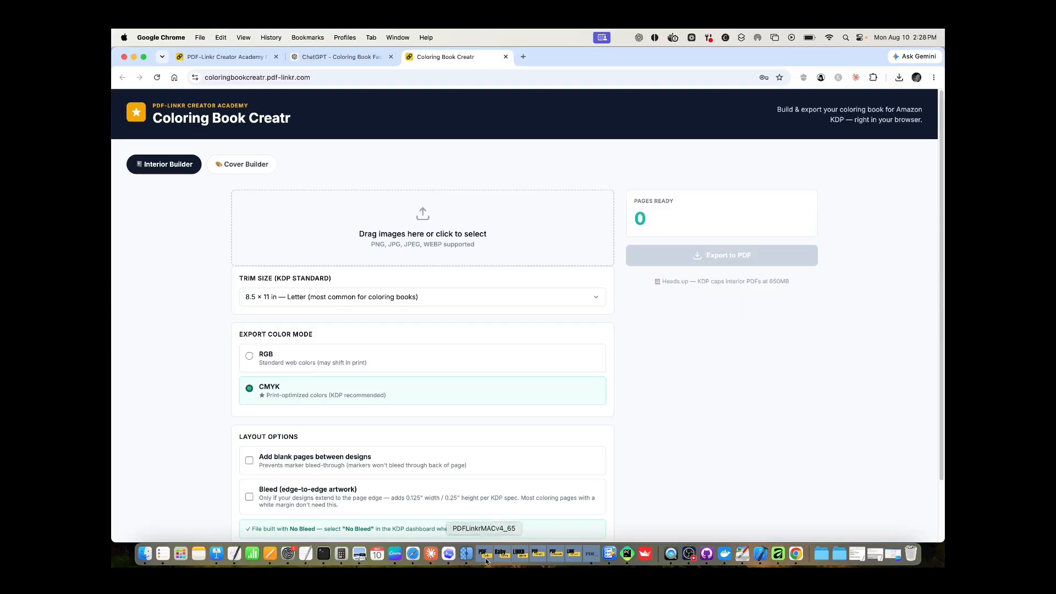
Reopen PromptRunnr, follow the batch run until all 40 prompts are processed, and download the generated images.
left_click(609, 554)
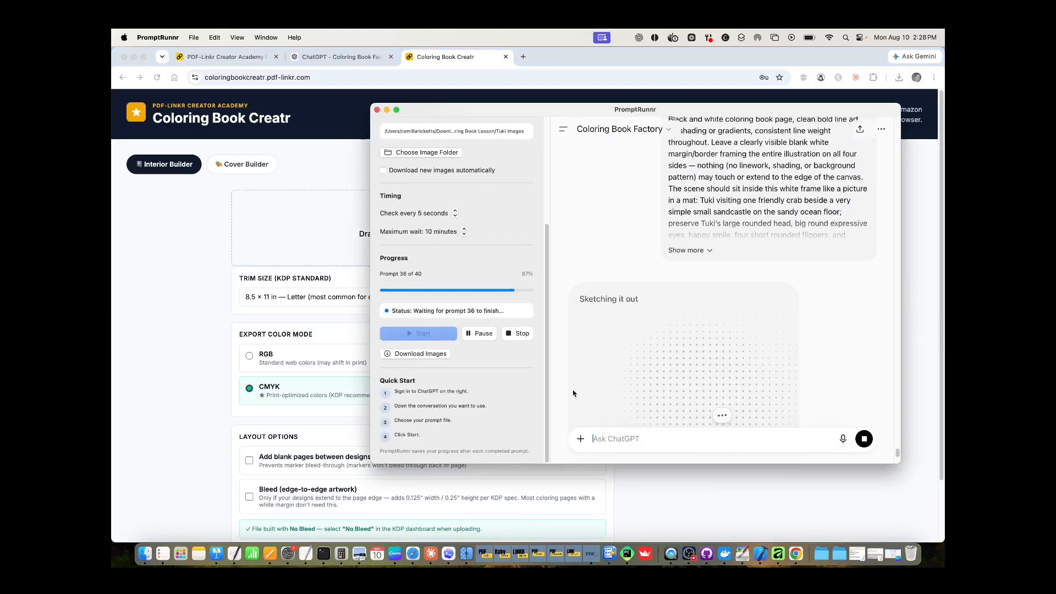
scroll(480, 252, "up", 1)
scroll(481, 252, "up", 3)
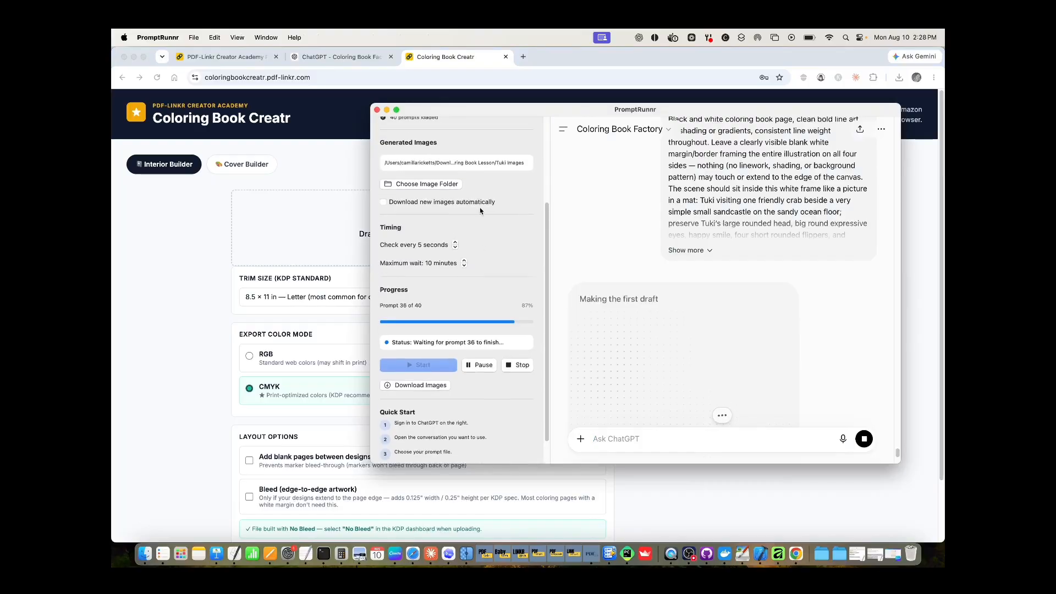
scroll(493, 188, "up", 2)
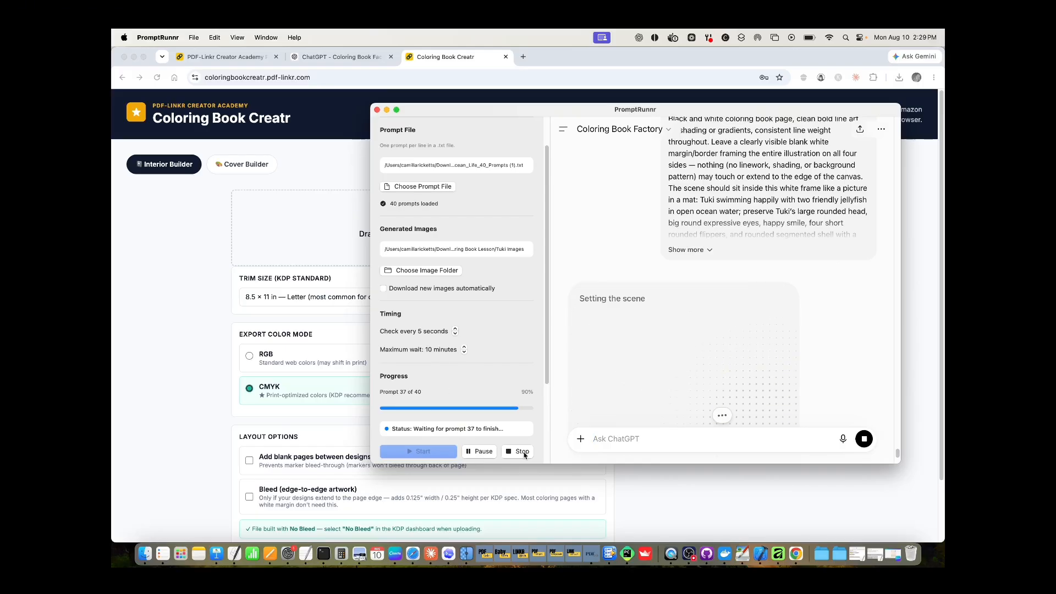
scroll(502, 356, "down", 2)
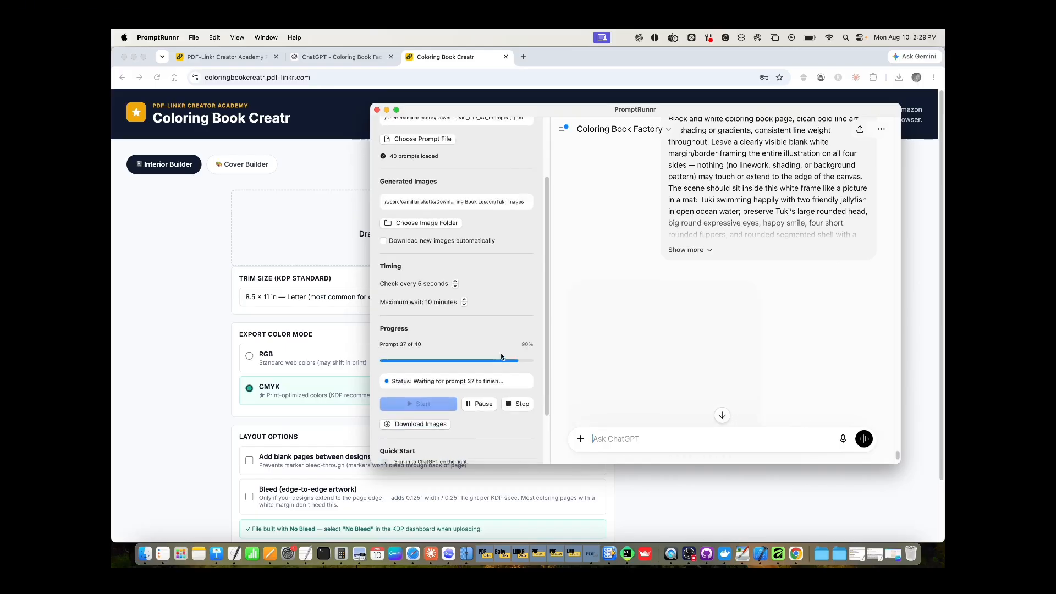
scroll(502, 356, "down", 3)
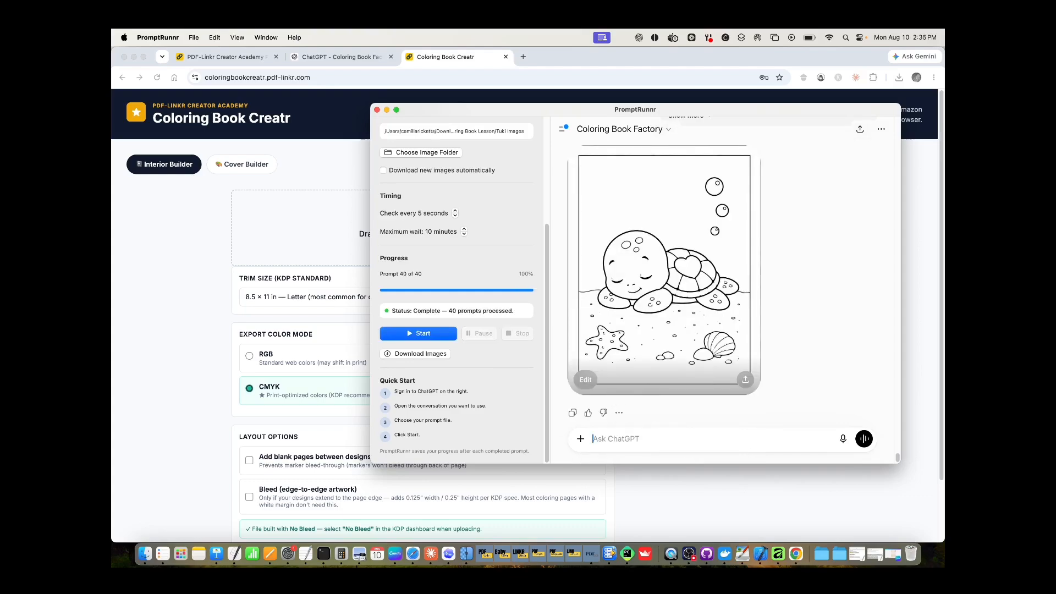
left_click(425, 355)
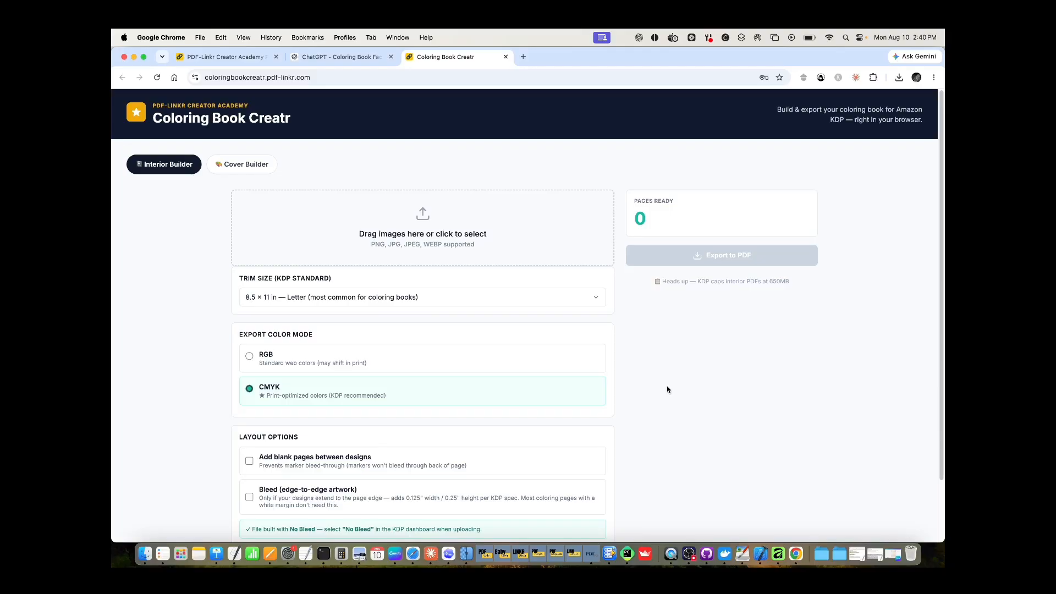
Check the pixel dimensions of a generated page in the Tuki Images folder, then return to Coloring Book Creatr and review the interior settings.
left_click(145, 554)
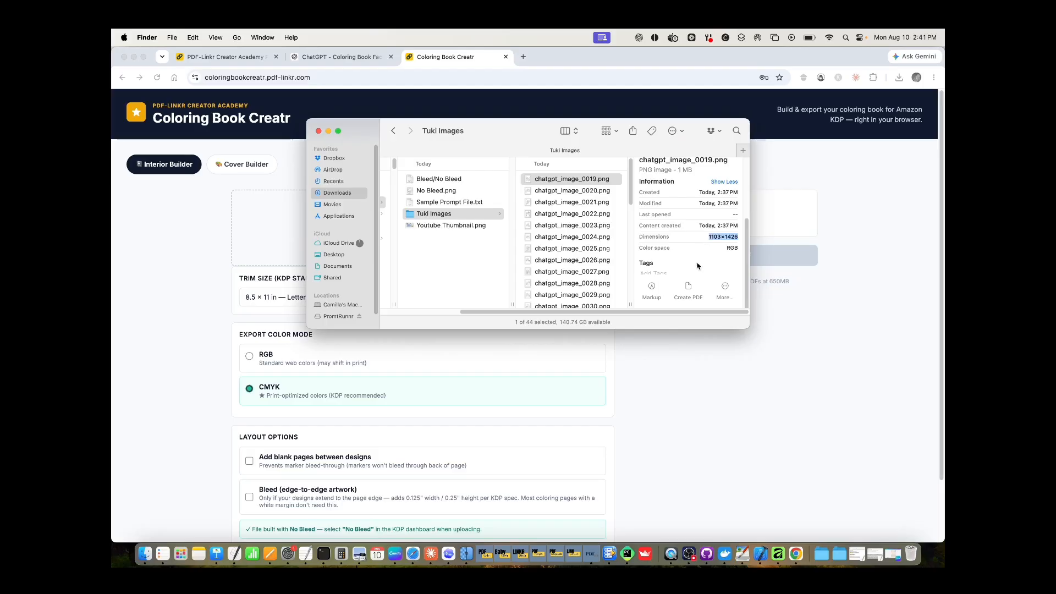
left_click(669, 371)
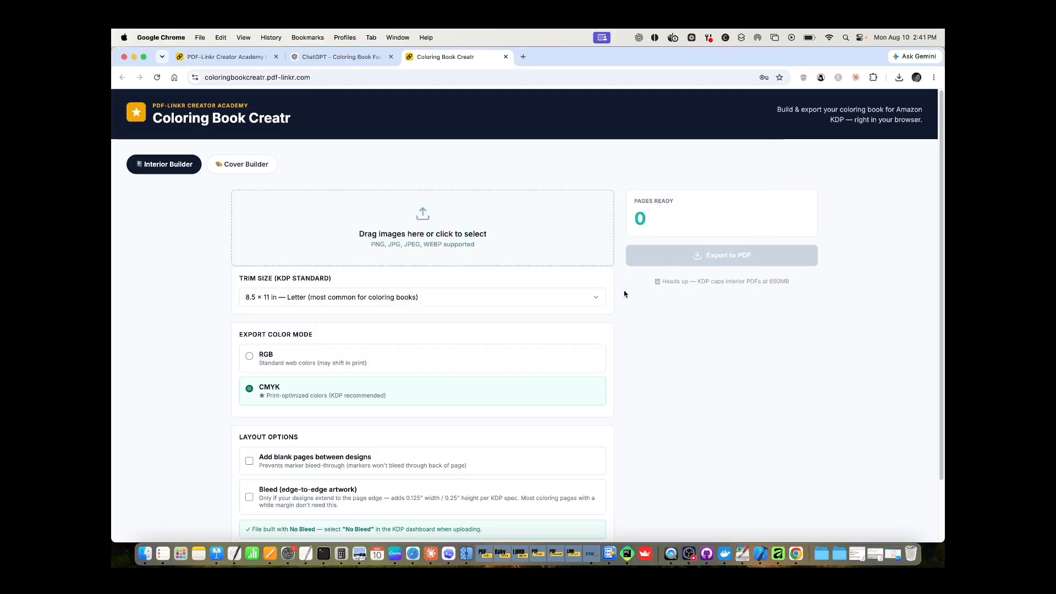
scroll(446, 300, "down", 3)
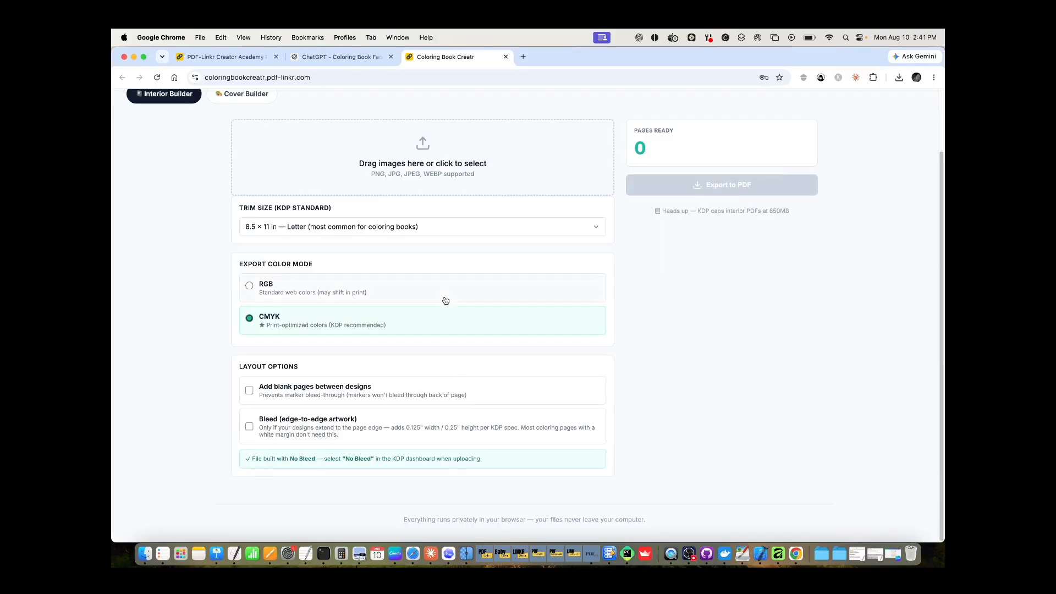
scroll(445, 300, "up", 3)
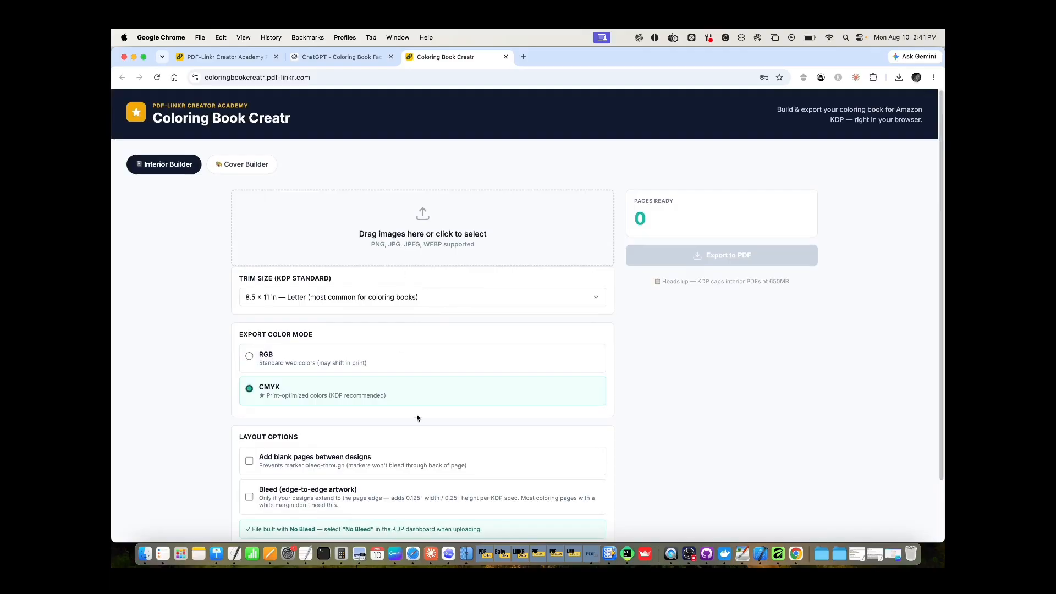
Switch to Image Up and set the input folder to Tuki Images inside Downloads' Academy Coloring Book Lesson folder.
left_click(592, 554)
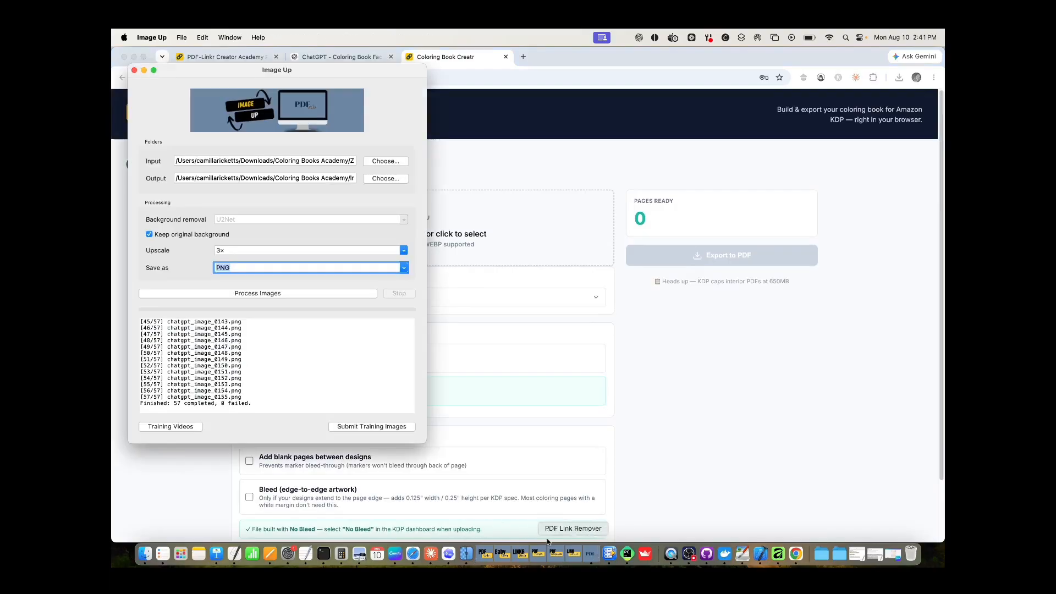
left_click(388, 162)
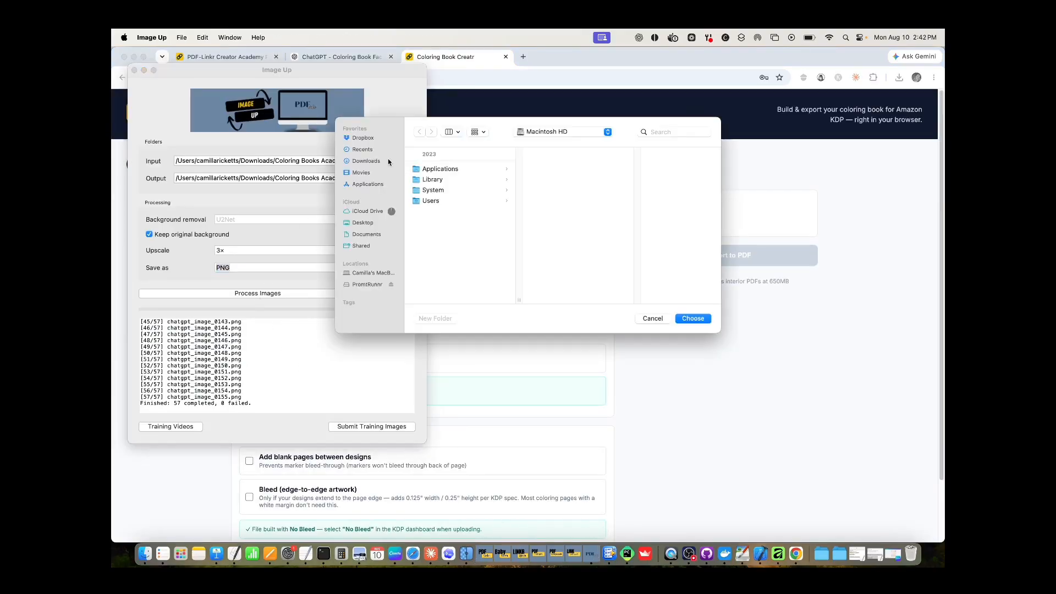
left_click(367, 161)
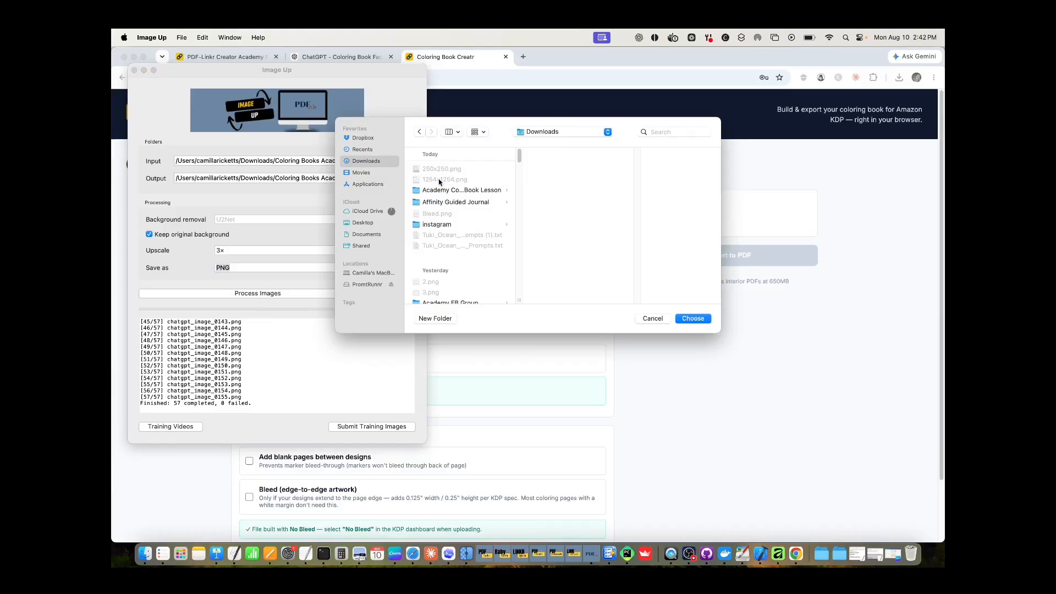
left_click(471, 190)
left_click(558, 190)
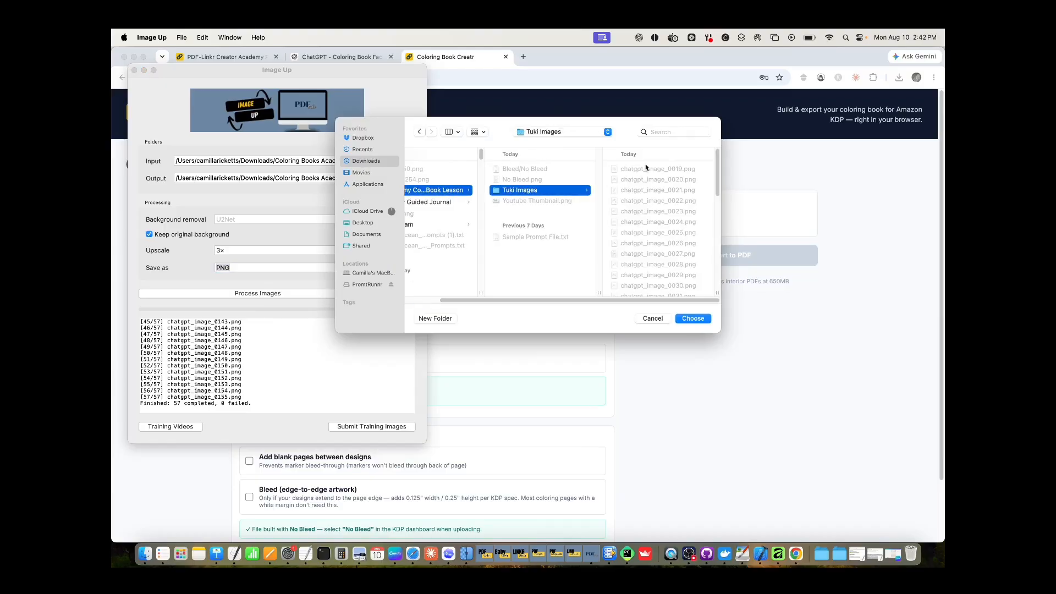
left_click(694, 319)
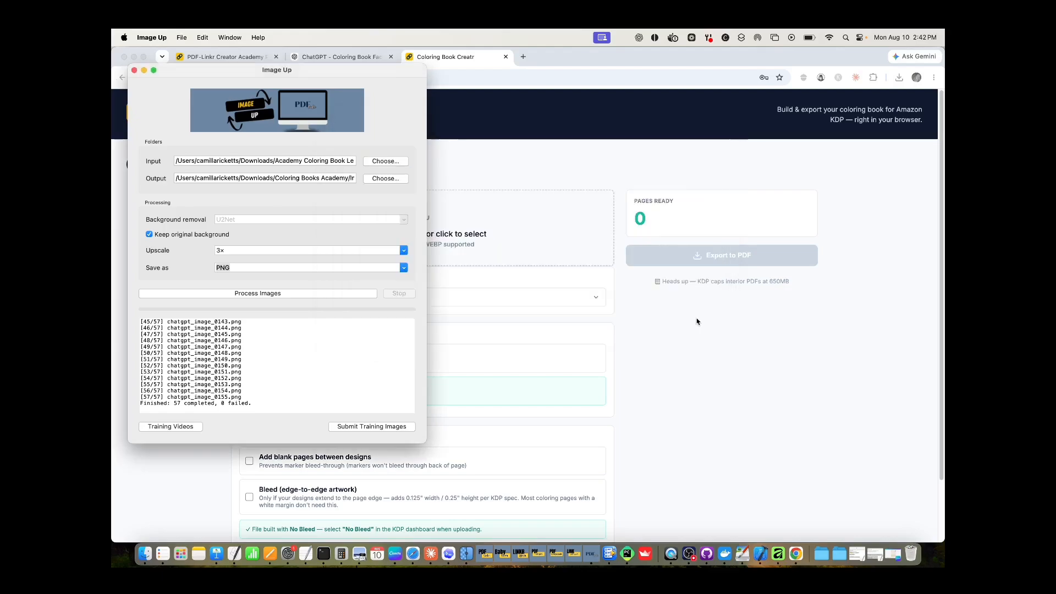
Create a folder named "Tuki Upscaled" inside the Academy Coloring Book Lesson folder and set it as the output folder.
left_click(370, 181)
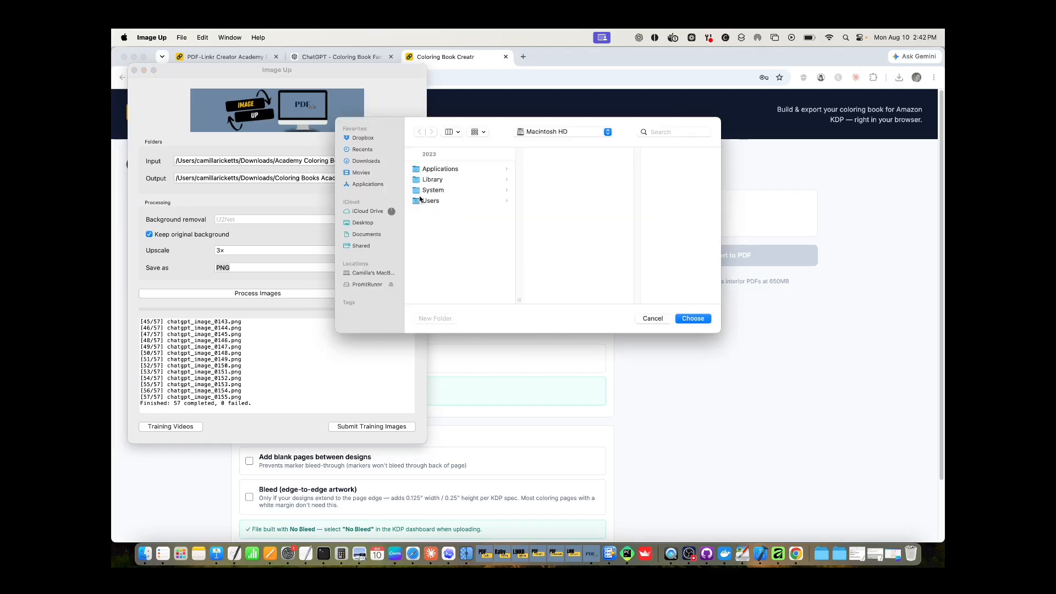
left_click(386, 162)
left_click(465, 190)
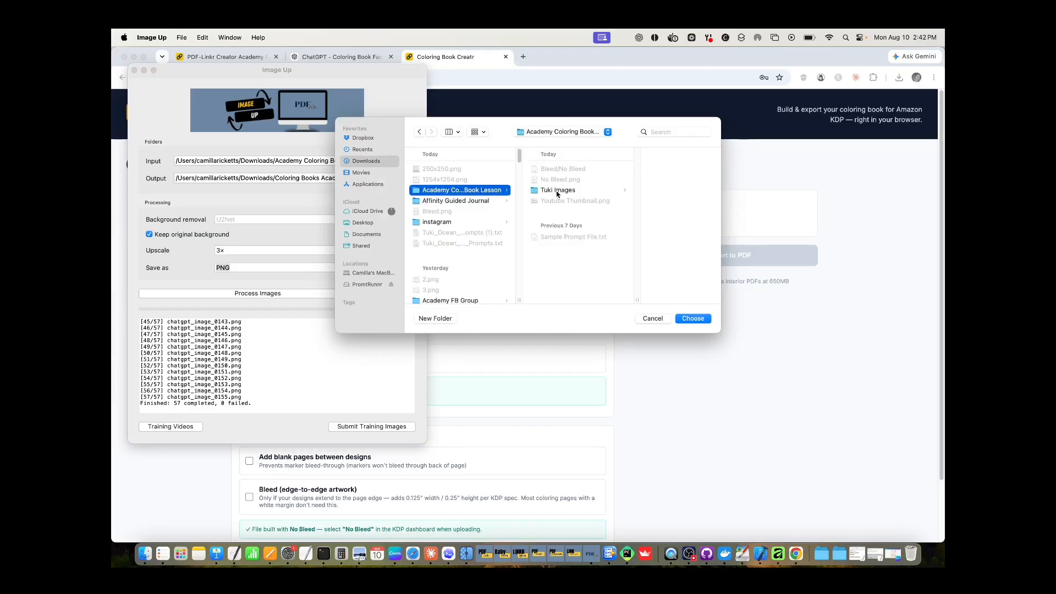
left_click(439, 319)
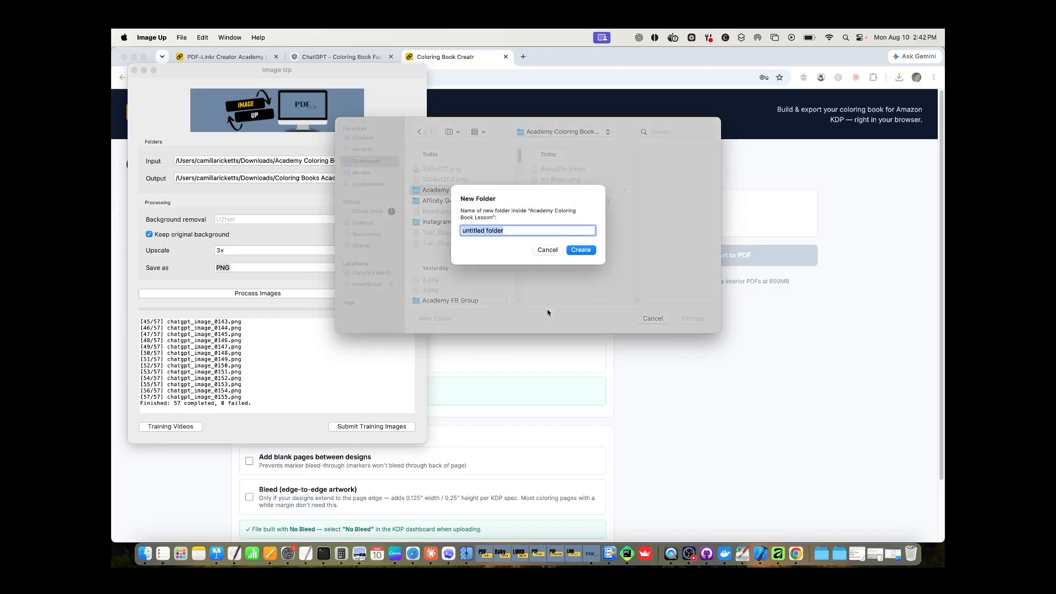
type("Tuki Upsca")
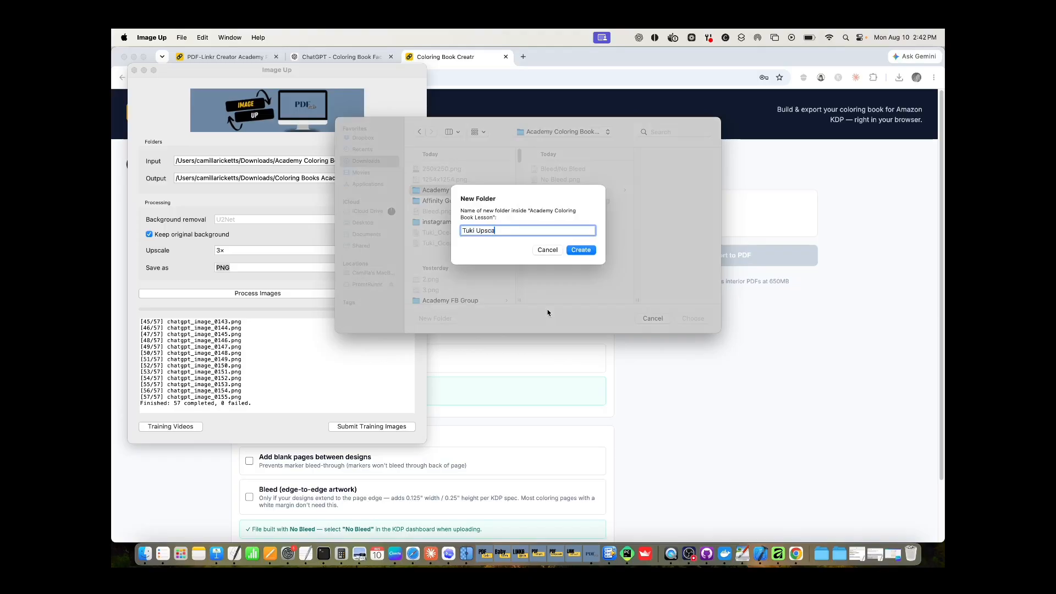
type("led")
key("Return")
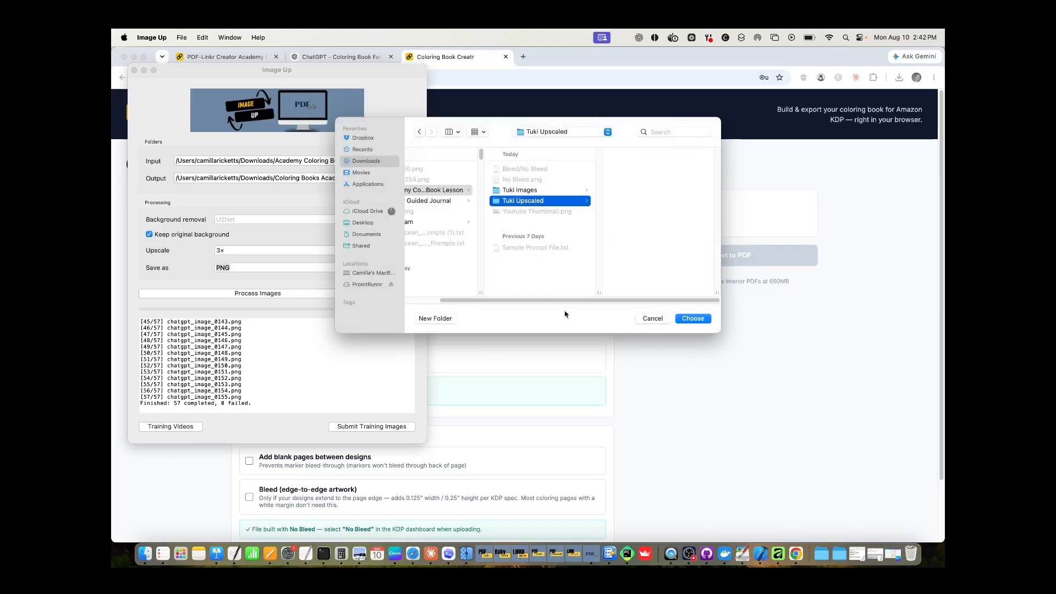
left_click(702, 321)
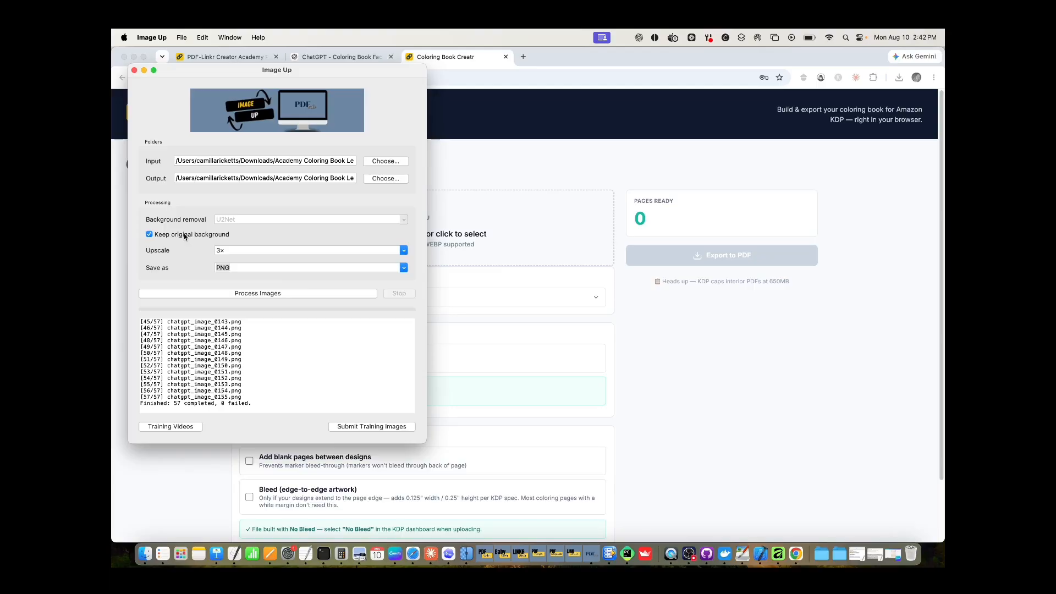
Set the save format to JPEG, process all the input images, and dismiss the completion dialog.
left_click(404, 268)
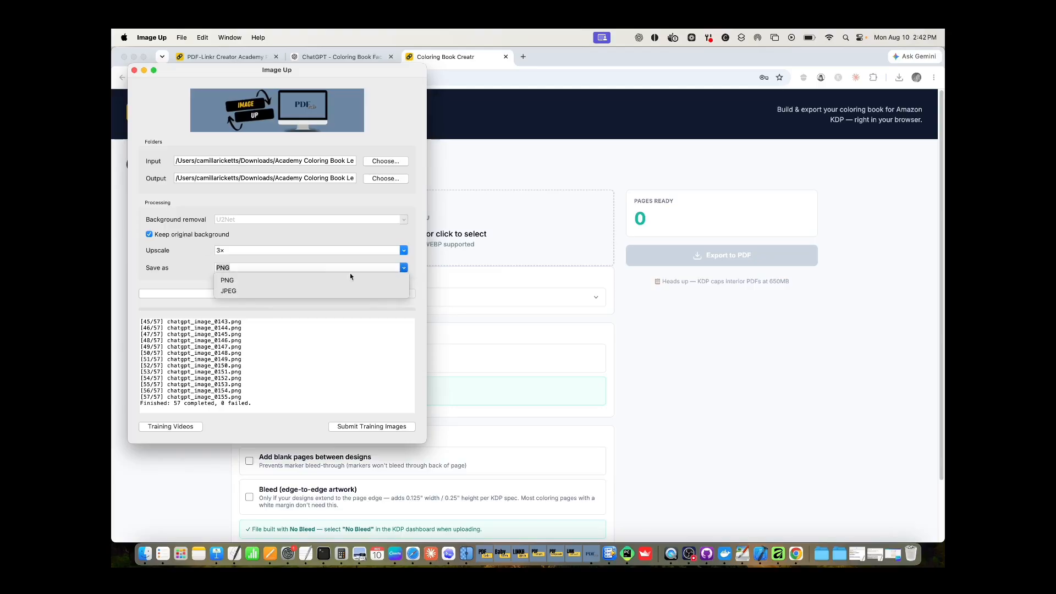
left_click(292, 285)
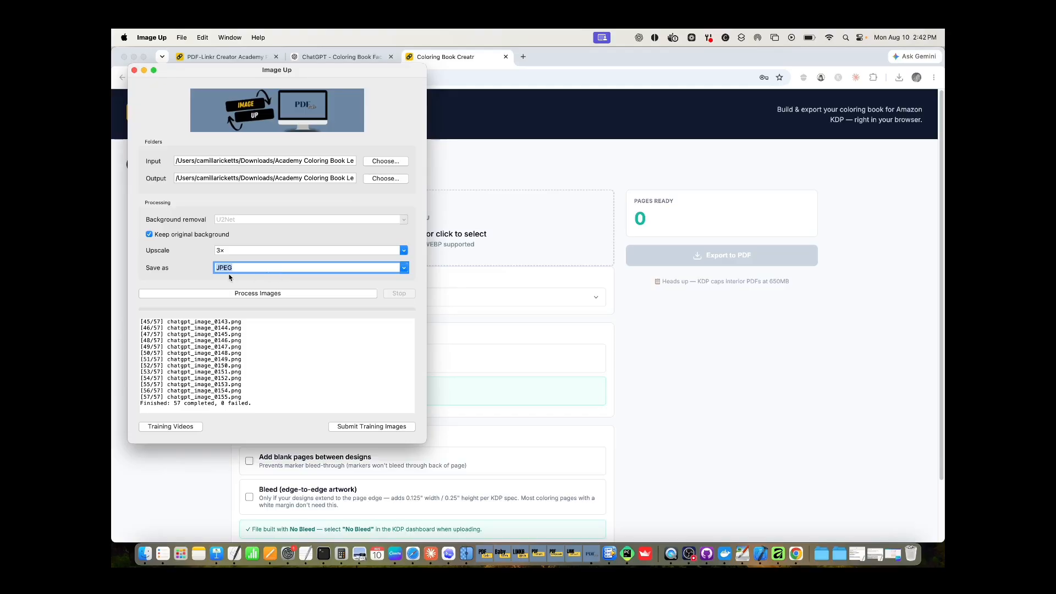
left_click(265, 297)
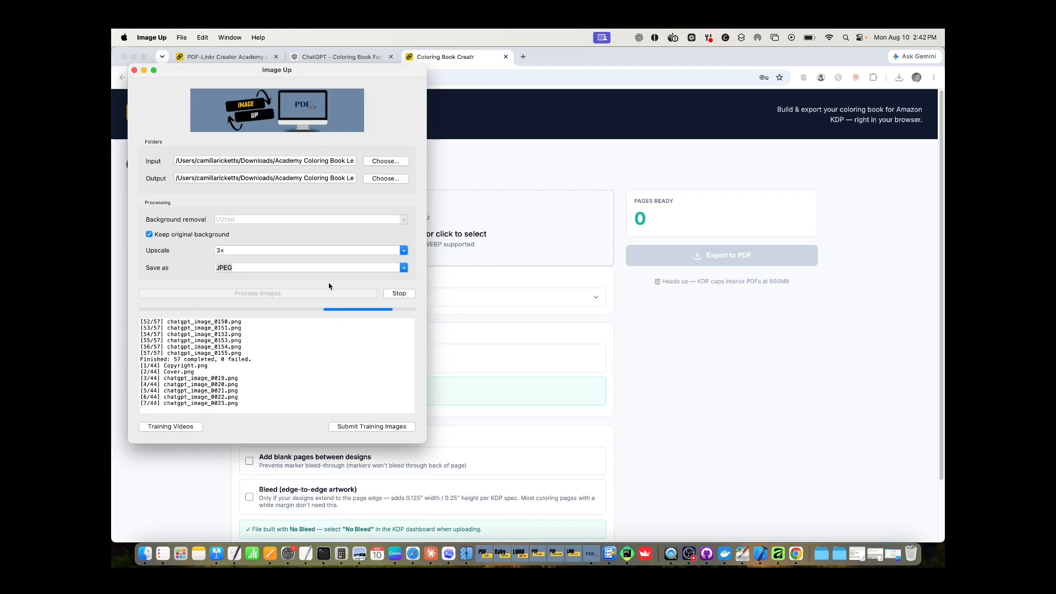
left_click(531, 160)
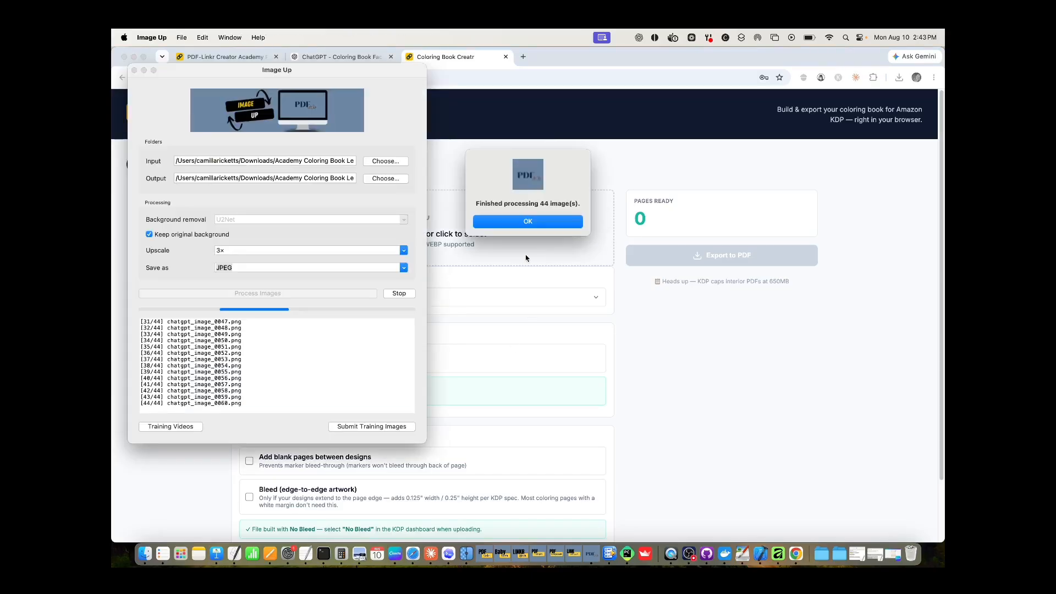
left_click(543, 221)
Return to Coloring Book Creatr and upload the Tuki Upscaled images from the first page through Copyright_processed.jpg, leaving out Cover_processed.jpg.
left_click(673, 334)
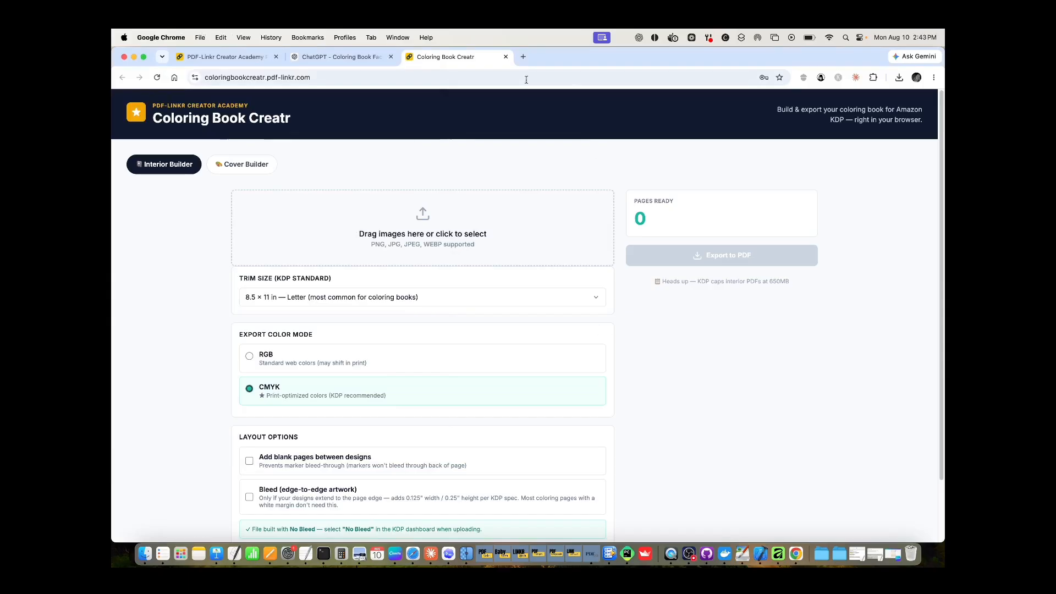
left_click(423, 228)
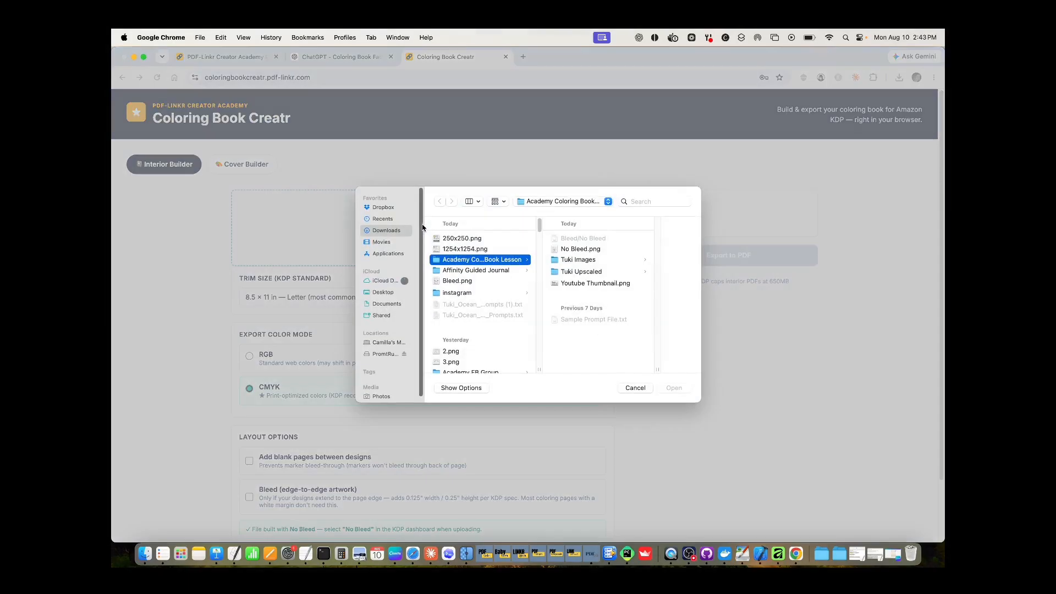
left_click(582, 272)
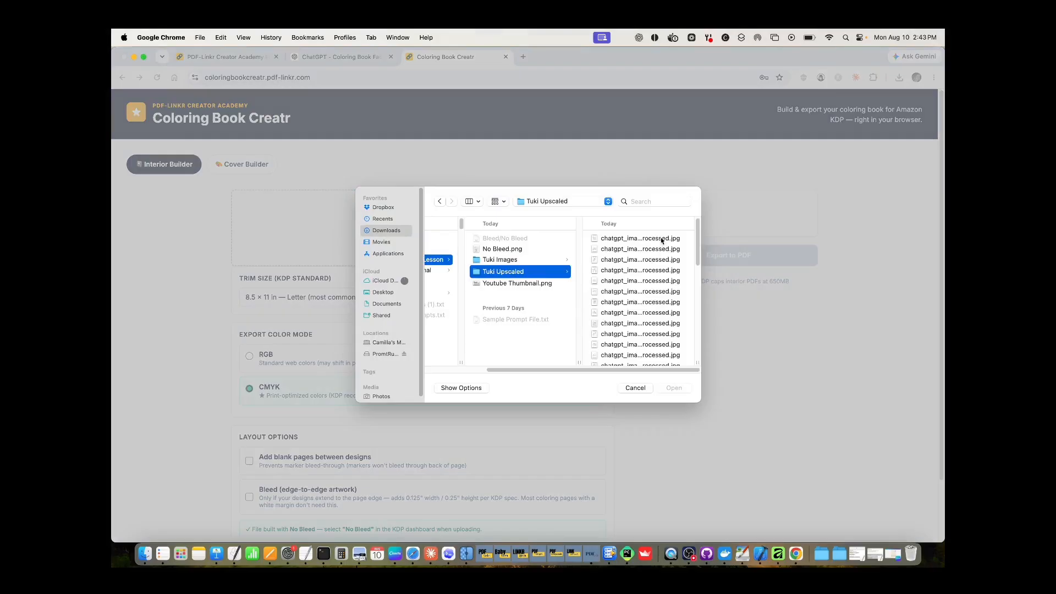
left_click(663, 238)
left_click_drag(581, 240, 582, 336)
left_click(521, 345, "shift")
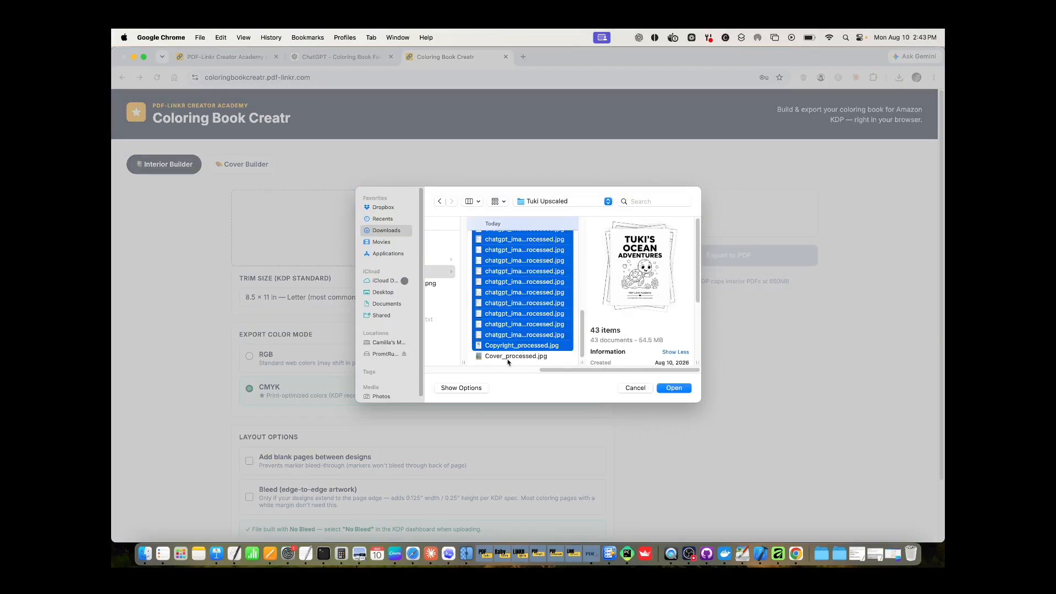
left_click(674, 389)
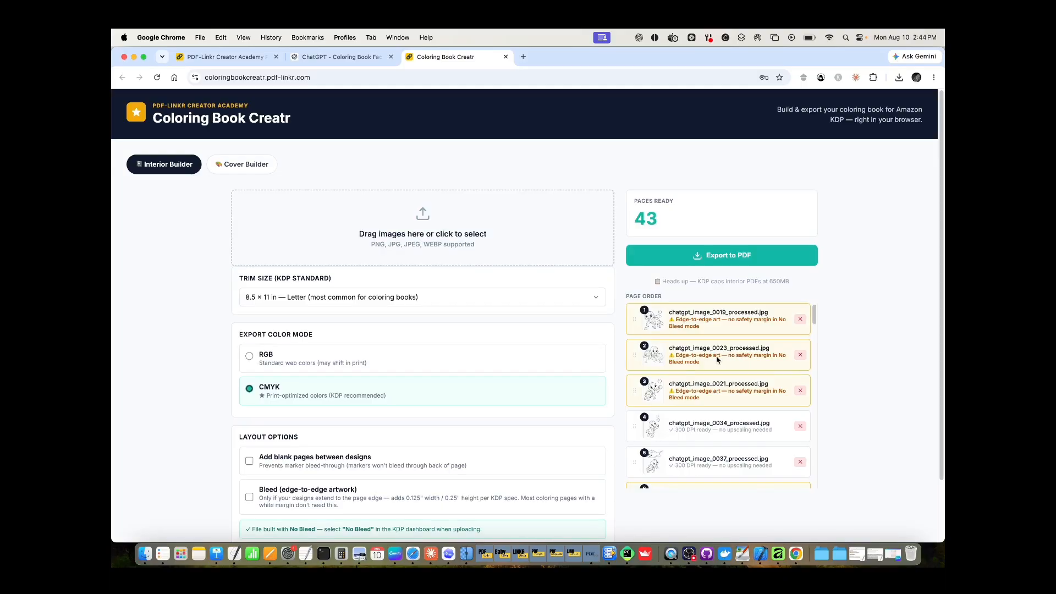
Examine the uploaded pages' order and their margin and resolution notes, along with the bleed setting in the layout options.
scroll(716, 359, "down", 2)
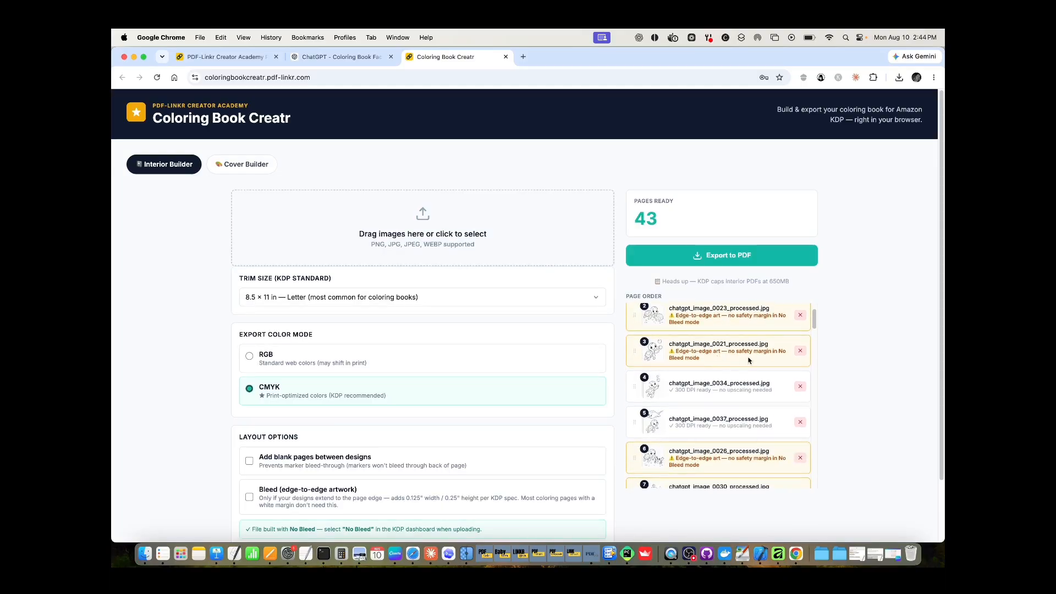
scroll(740, 363, "down", 5)
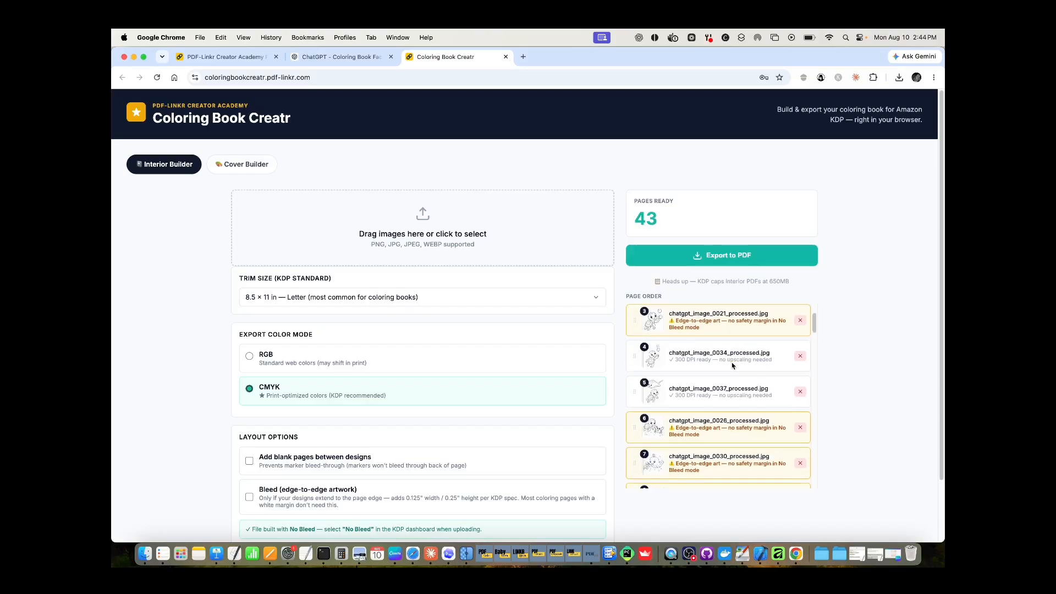
scroll(731, 366, "down", 15)
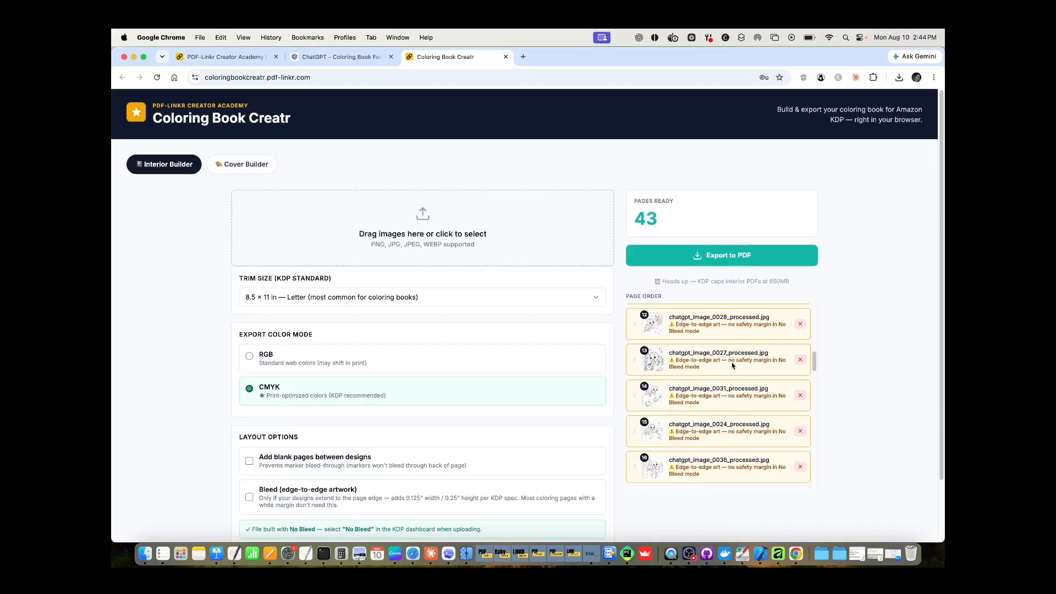
scroll(732, 366, "down", 3)
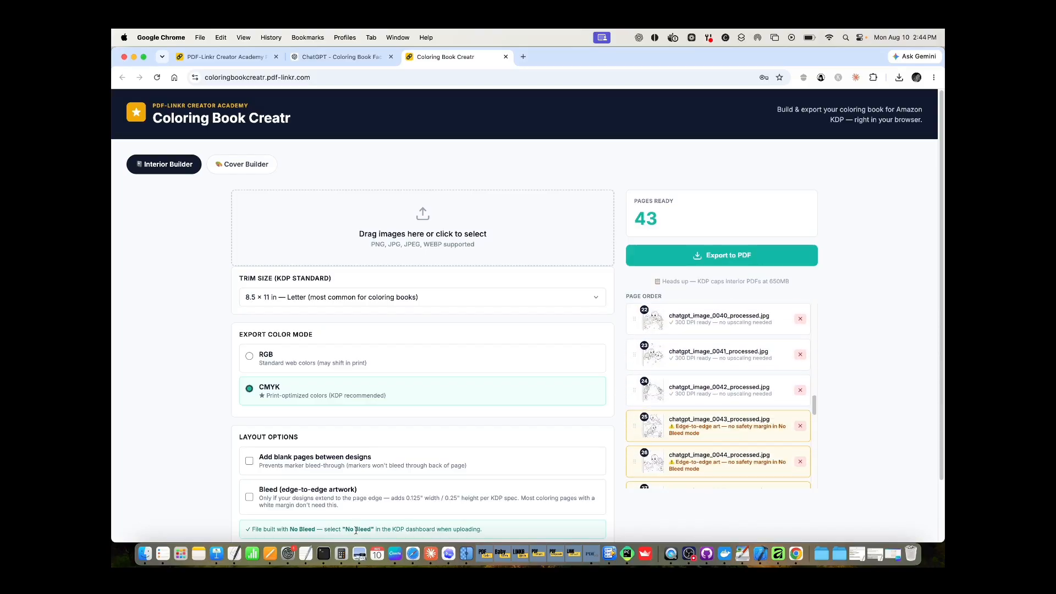
scroll(307, 492, "down", 3)
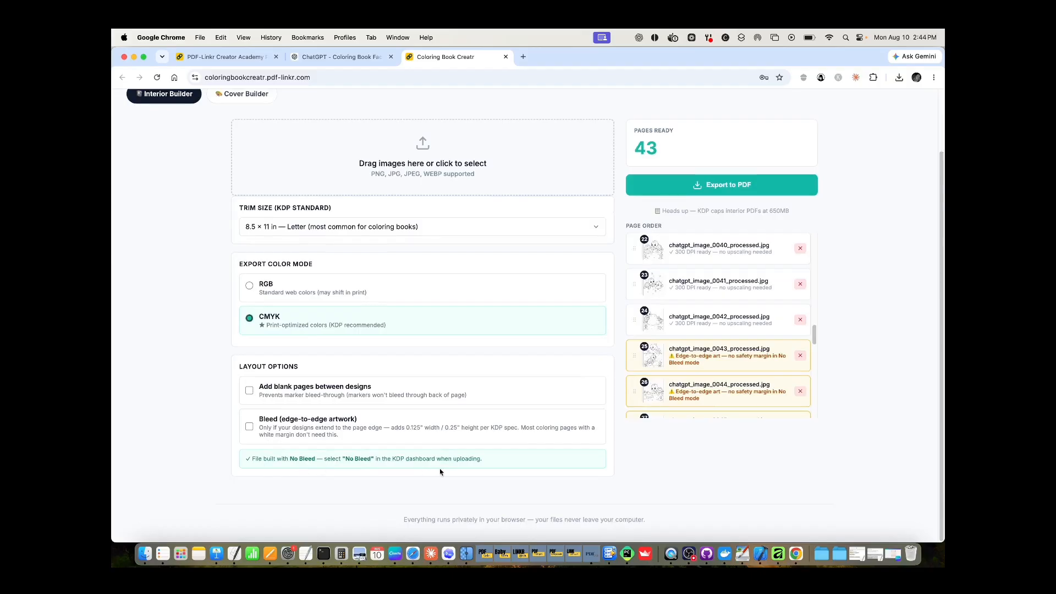
scroll(709, 346, "up", 8)
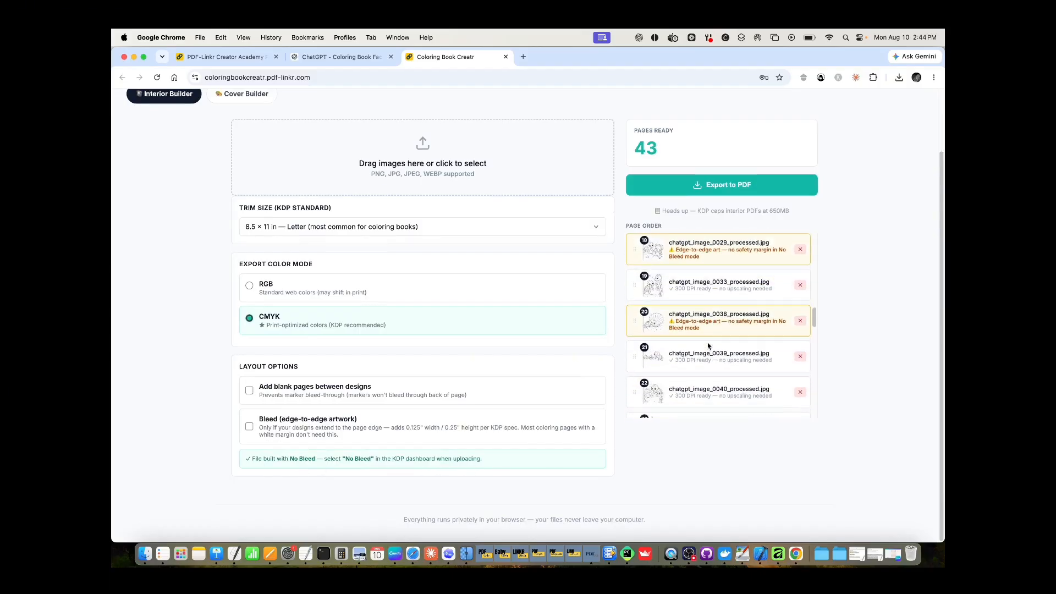
scroll(709, 345, "up", 8)
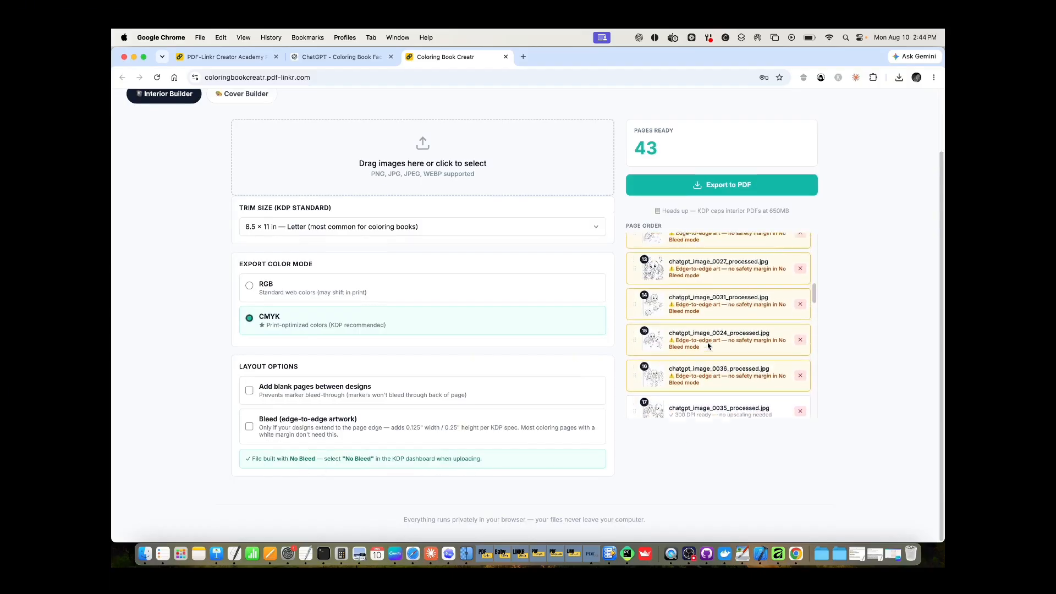
scroll(708, 345, "up", 6)
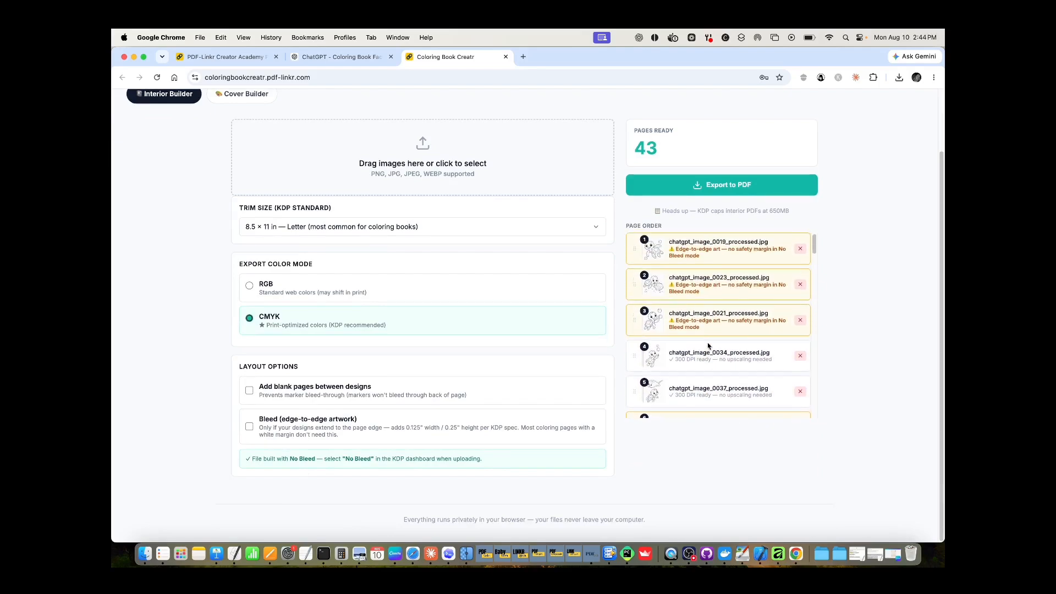
scroll(715, 345, "down", 20)
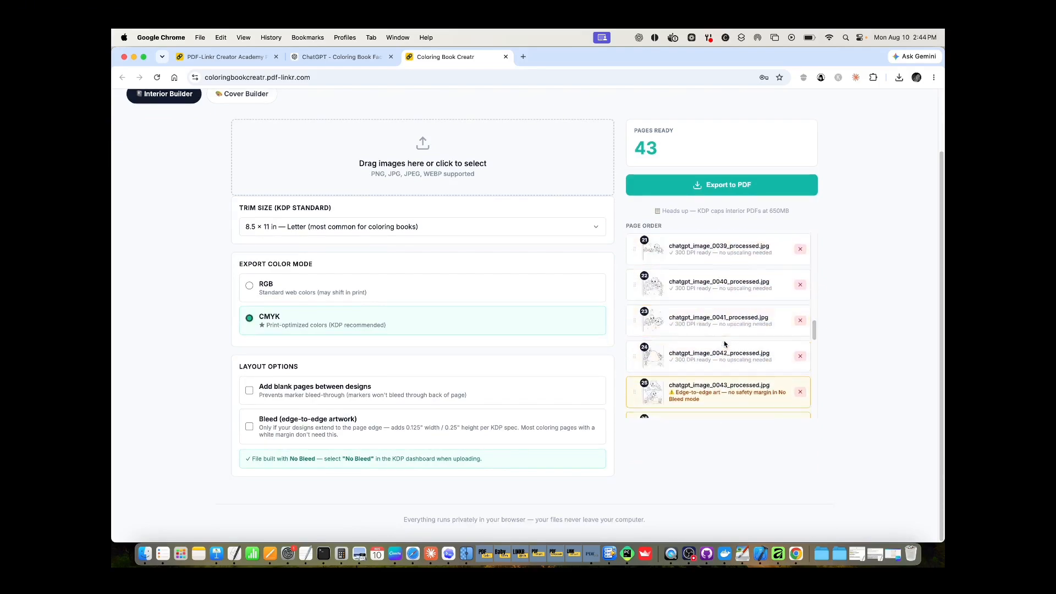
scroll(721, 352, "down", 9)
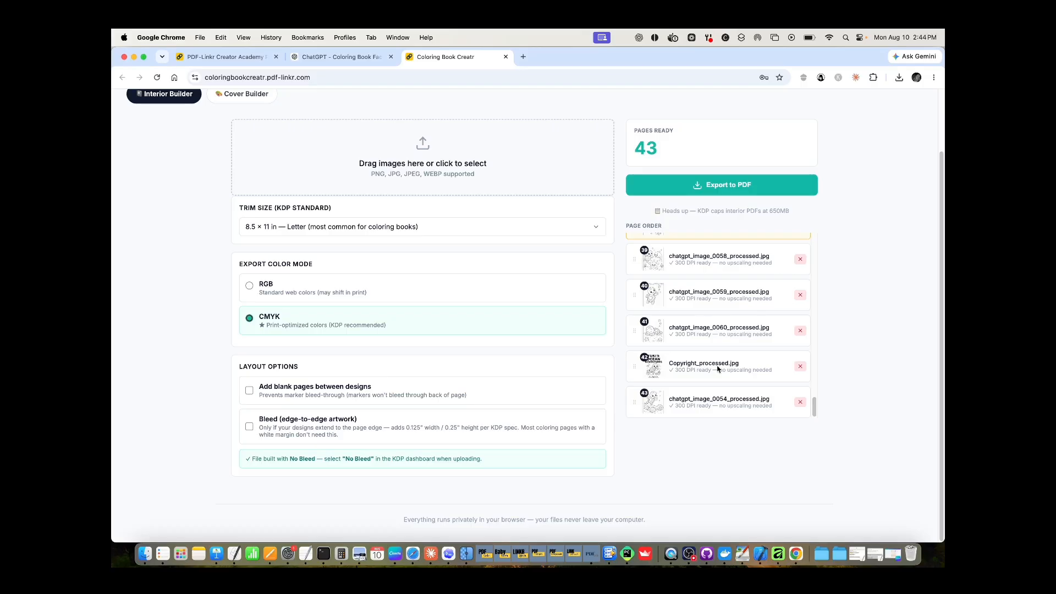
scroll(715, 358, "up", 3)
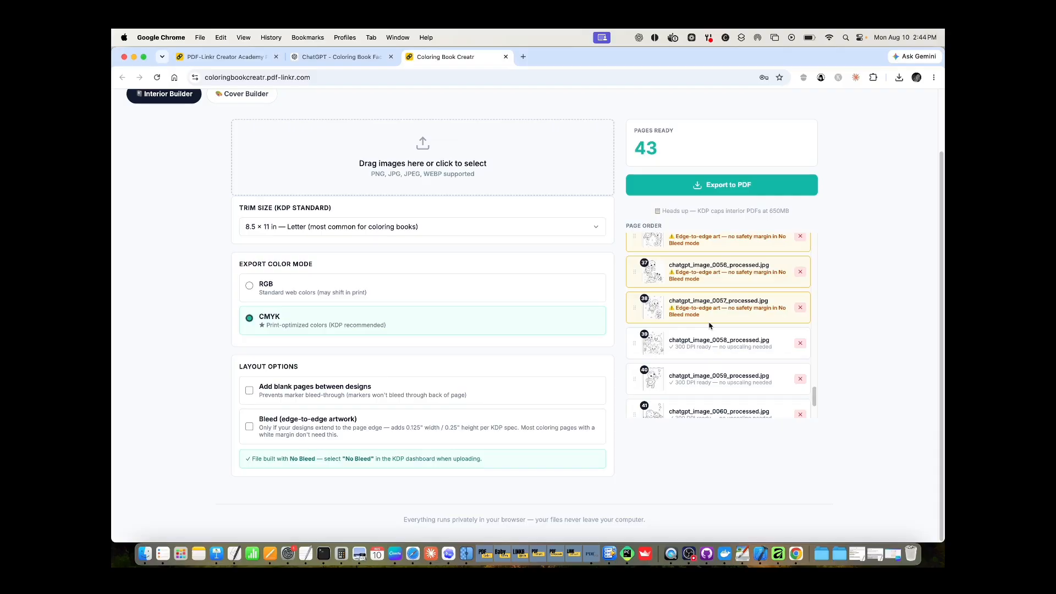
Move Copyright_processed.jpg to the first position in the page order and export the CMYK, no-bleed interior to PDF despite the edge-to-edge warning.
scroll(710, 326, "down", 3)
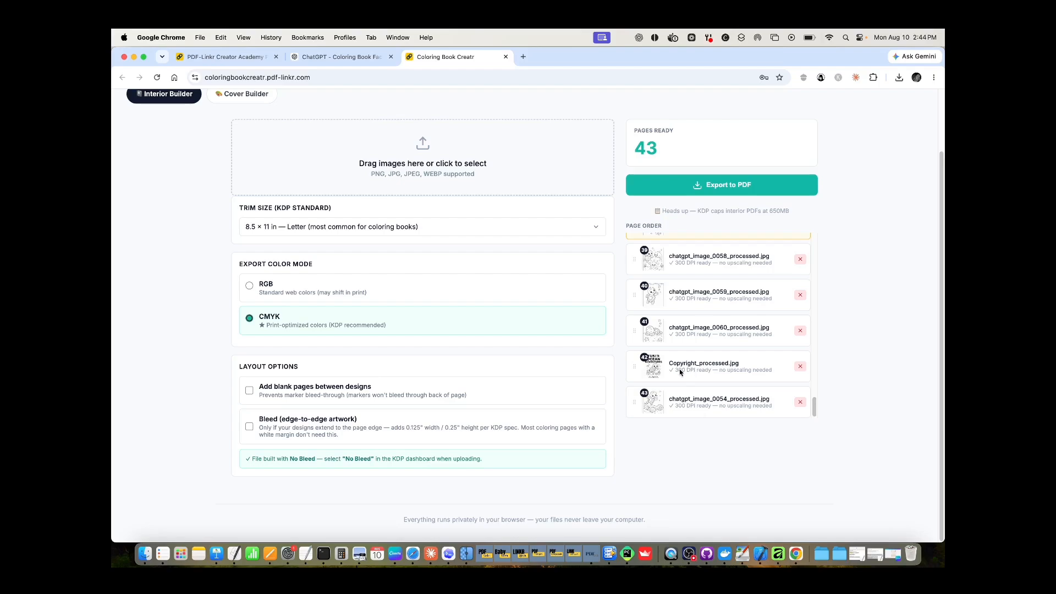
left_click_drag(681, 372, 673, 241)
scroll(674, 360, "up", 10)
scroll(675, 362, "up", 15)
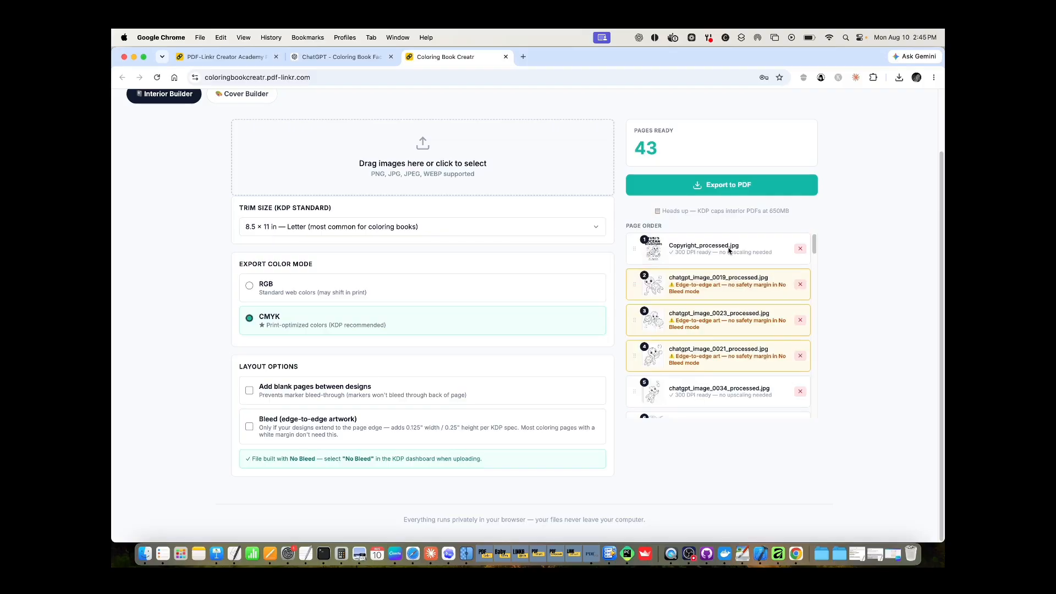
left_click(708, 187)
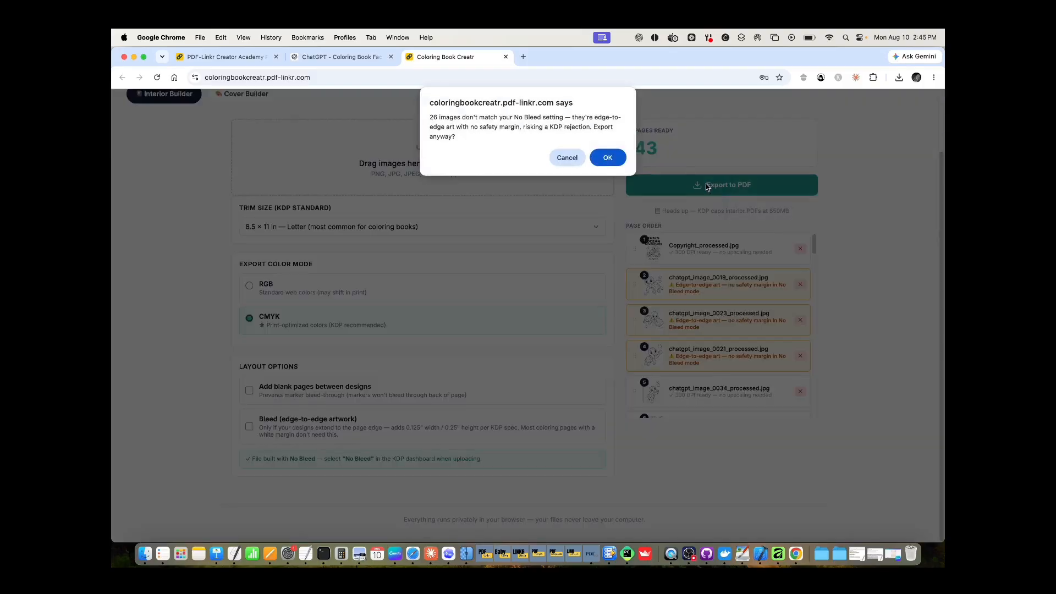
left_click(608, 159)
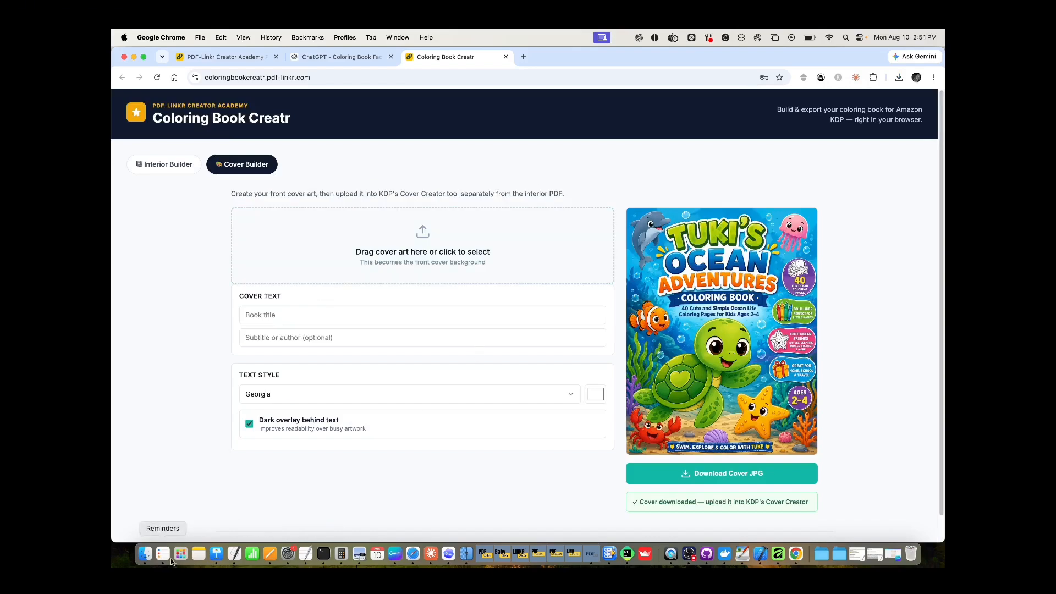
Open coloring-book-CMYK-2026-08-10.pdf from the Academy Coloring Book Lesson folder to review pages 30 to 33, and view Cover.jpg from the same folder.
left_click(145, 554)
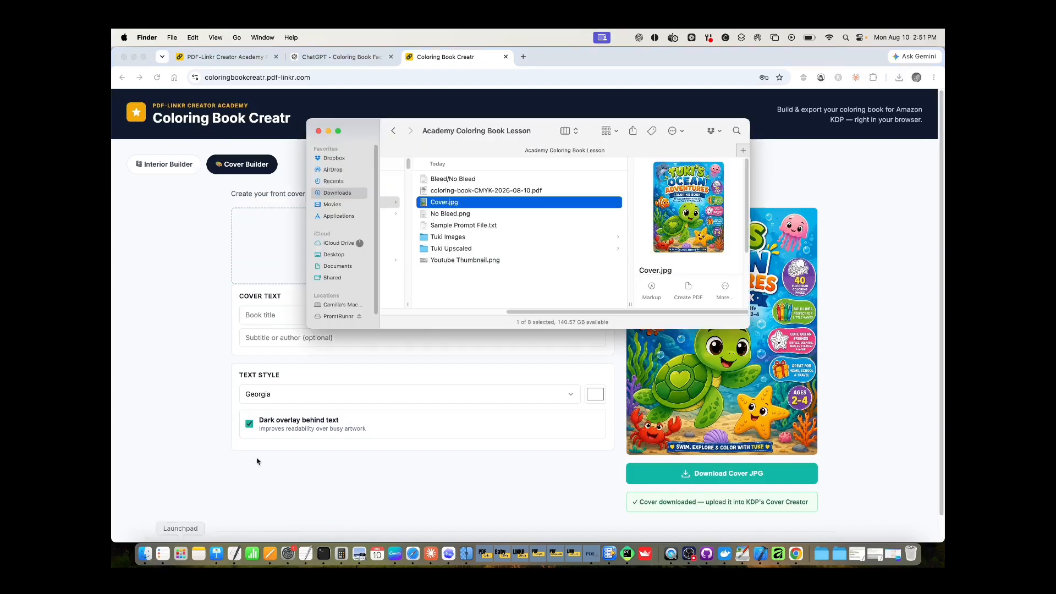
double_click(486, 192)
left_click(139, 160)
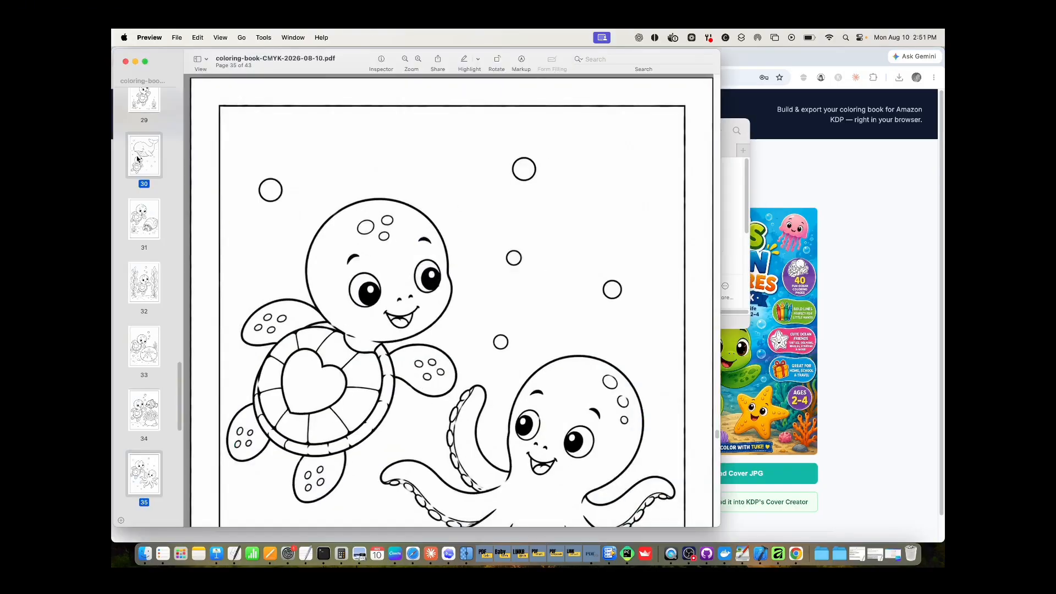
left_click(145, 216)
left_click(149, 301)
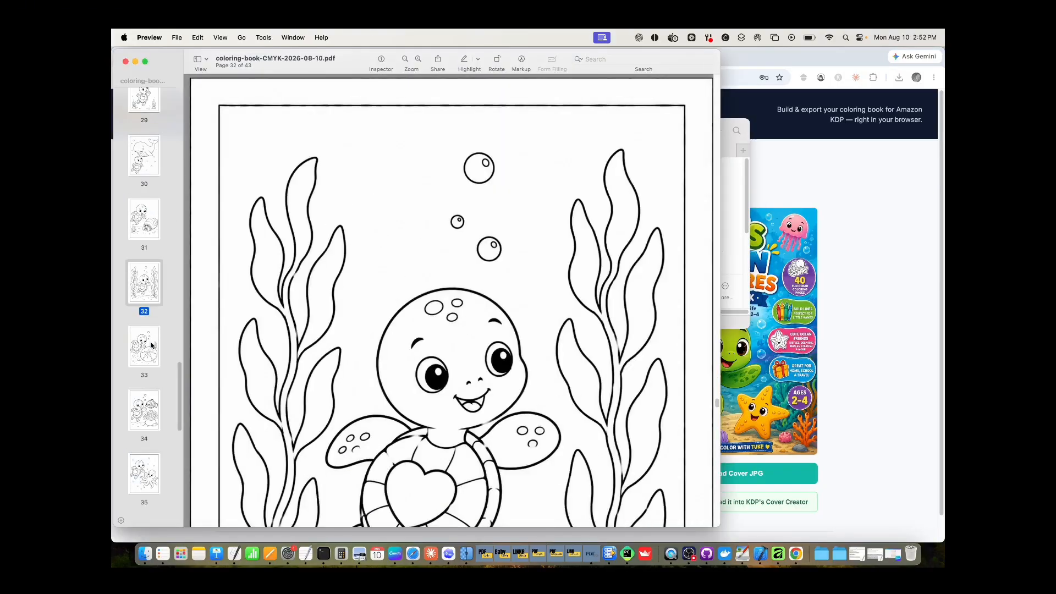
left_click(148, 347)
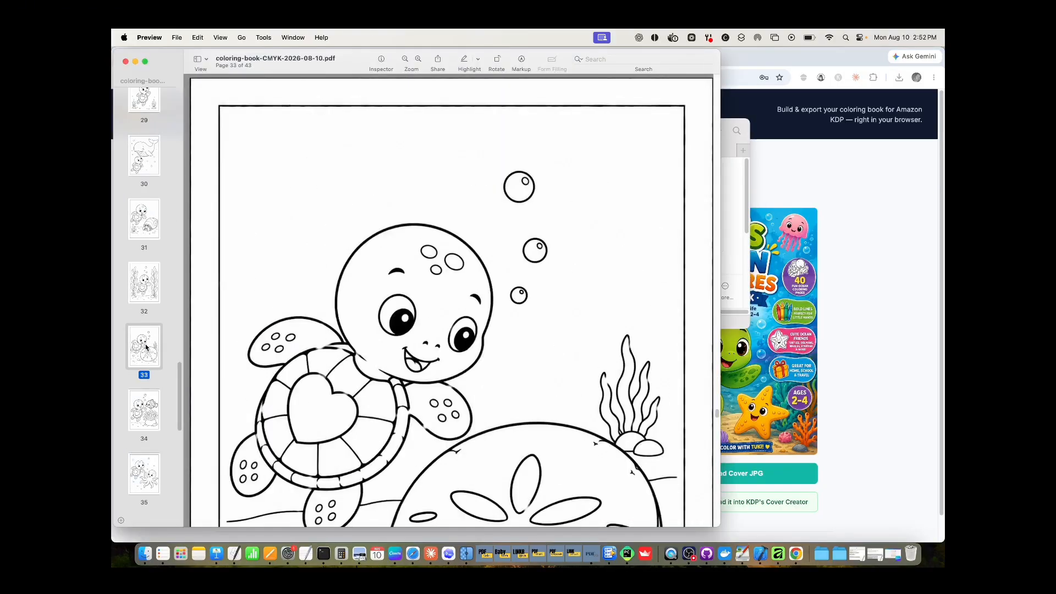
left_click(732, 222)
double_click(443, 202)
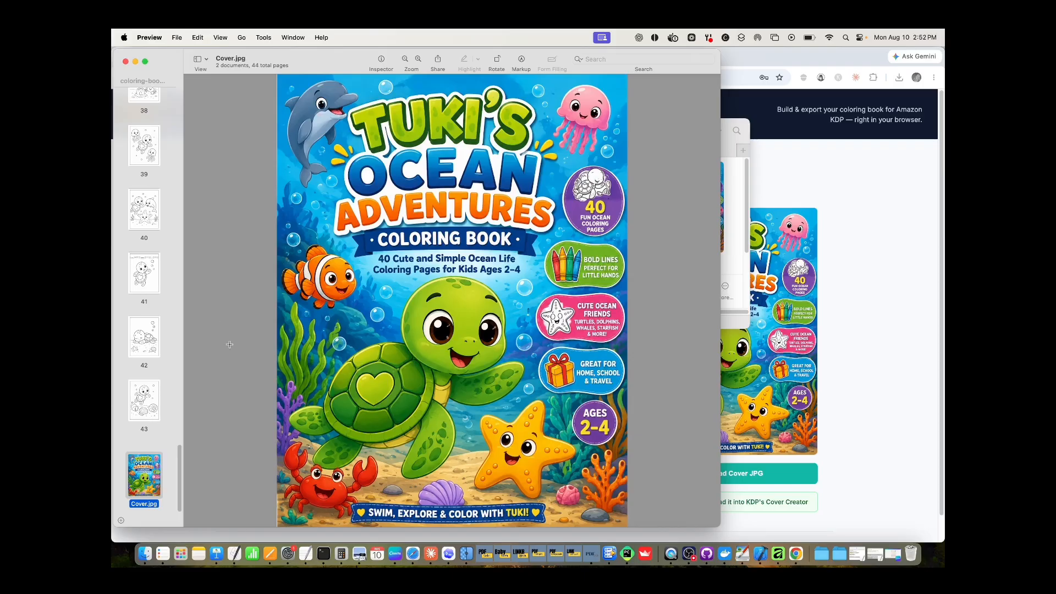
Switch to the Coloring Book Factory chat in Safari and send the prompt "create a character sheet of the characters in this chat".
left_click(413, 555)
scroll(502, 365, "up", 5)
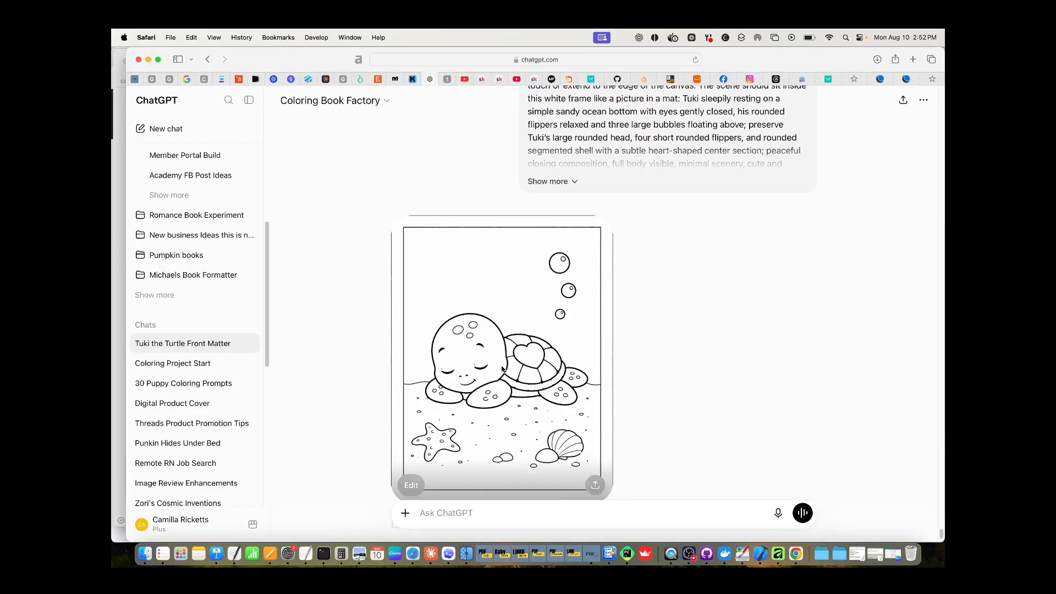
scroll(502, 369, "down", 2)
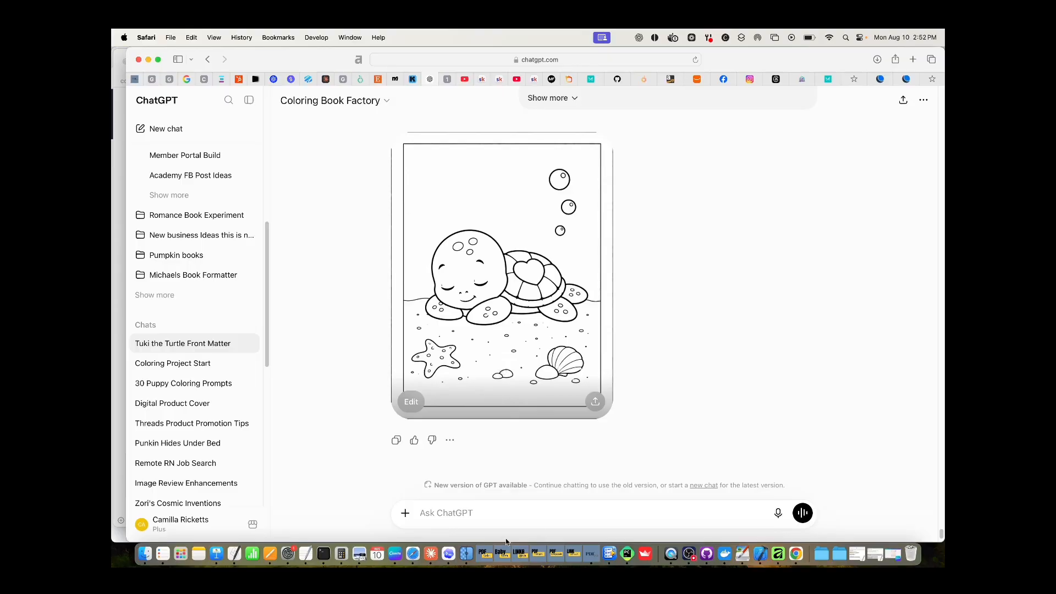
left_click(482, 514)
type("create a character sheet of these")
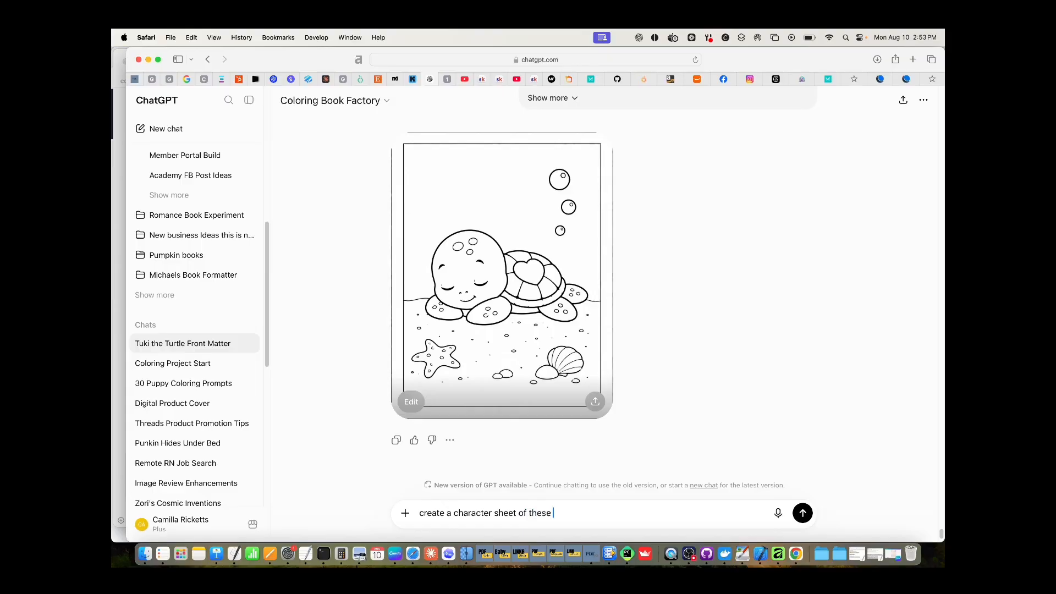
key("BackSpace")
key("BackSpace")
key("BackSpace")
type("characters in this chat")
key("Return")
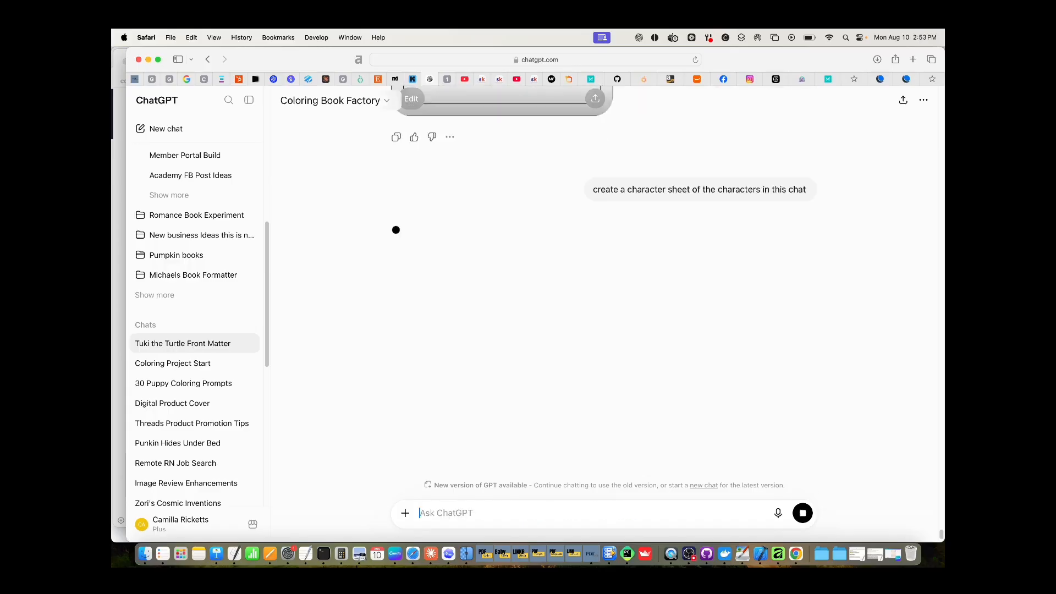